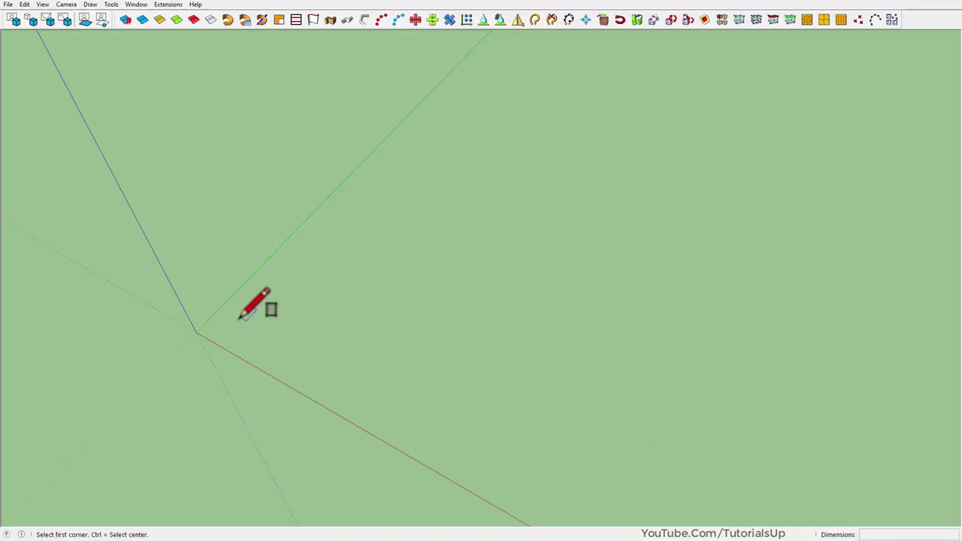
Step: Draw a 1500 by 1550 mm rectangle starting at the origin
{"action": "left_click", "coordinate": [241, 317]}
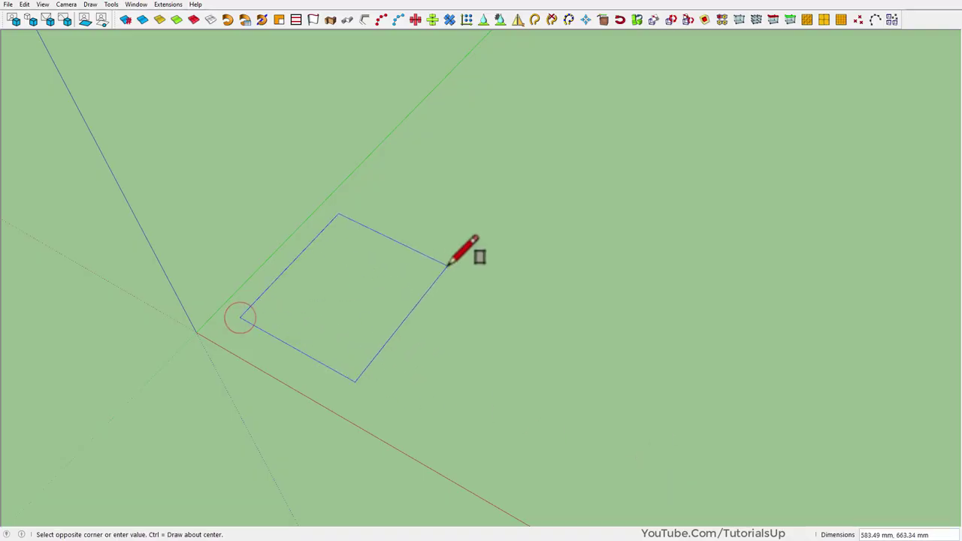
{"action": "type", "text": "1500,1550"}
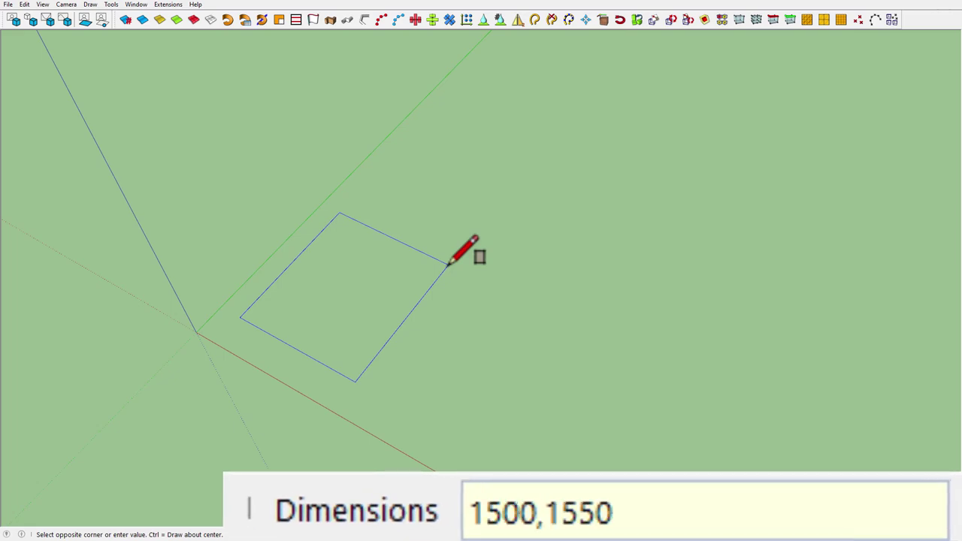
{"action": "key", "text": "Return"}
Step: Reverse the rectangle's face so the white side shows, then group it
{"action": "key", "text": "space"}
{"action": "left_click", "coordinate": [446, 275]}
{"action": "right_click", "coordinate": [445, 274]}
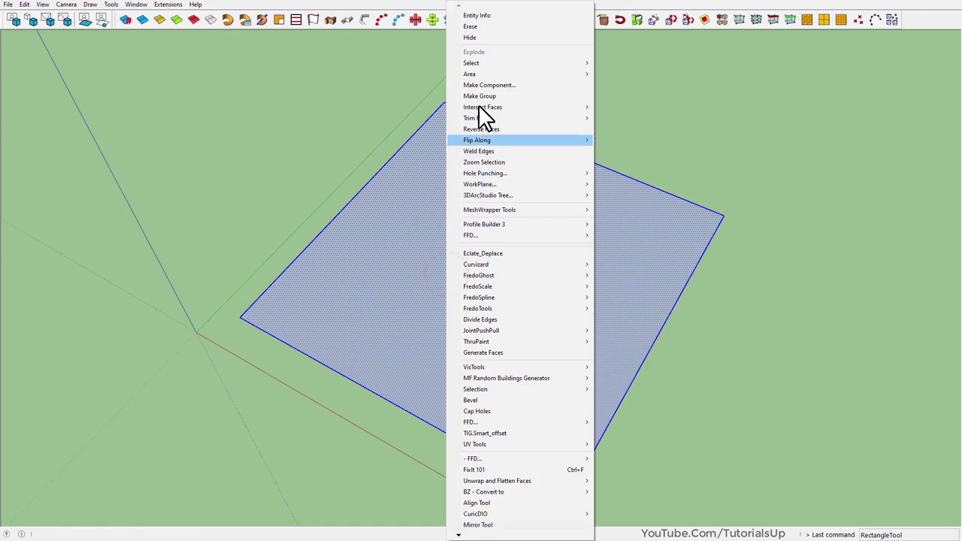
{"action": "left_click", "coordinate": [510, 129]}
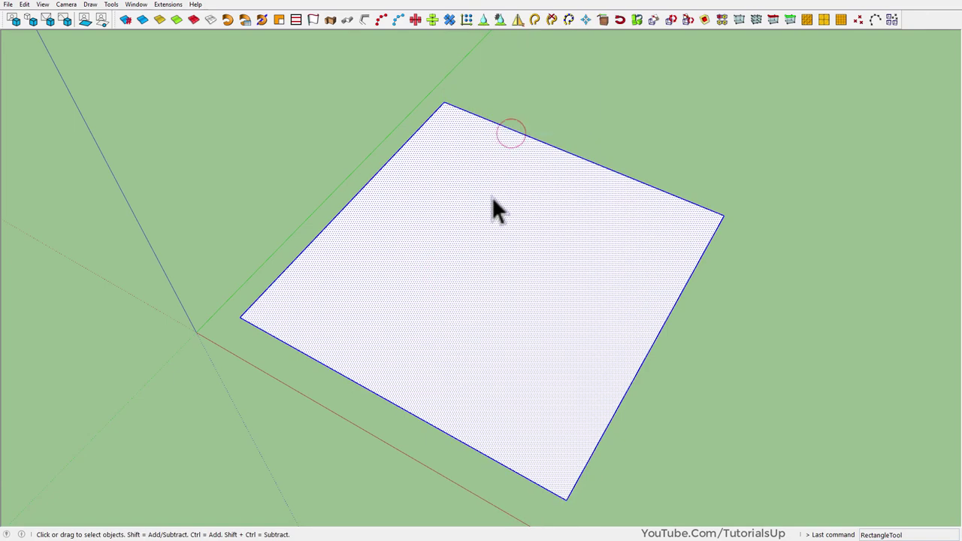
{"action": "right_click", "coordinate": [496, 208]}
{"action": "left_click", "coordinate": [543, 103]}
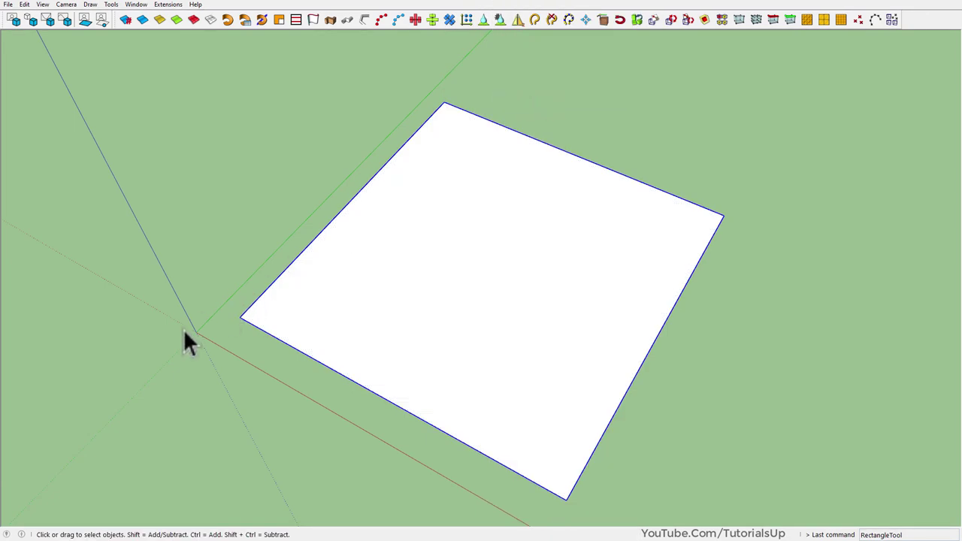
{"action": "scroll", "coordinate": [188, 342], "scroll_direction": "up", "scroll_amount": 3}
{"action": "scroll", "coordinate": [300, 312], "scroll_direction": "down", "scroll_amount": 1}
{"action": "scroll", "coordinate": [264, 330], "scroll_direction": "up", "scroll_amount": 2}
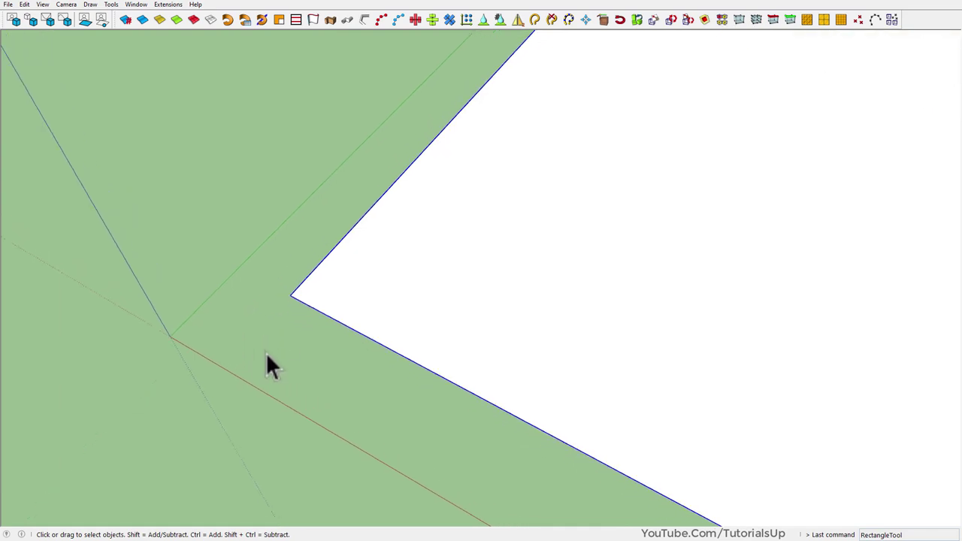
{"action": "scroll", "coordinate": [266, 355], "scroll_direction": "down", "scroll_amount": 1}
Step: Draw a 3-sided polygon with an 80 mm radius near the panel corner, then select it
{"action": "key", "text": "c"}
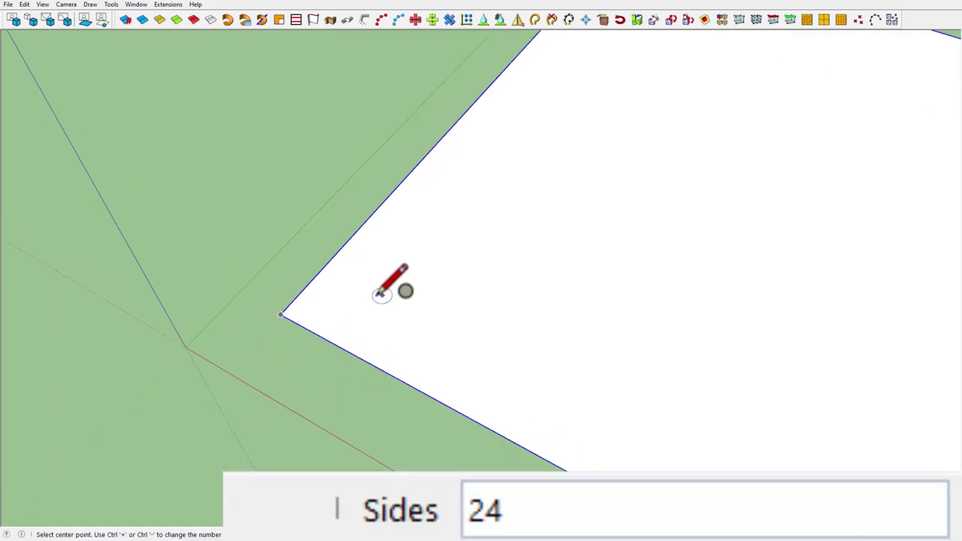
{"action": "left_click", "coordinate": [390, 292]}
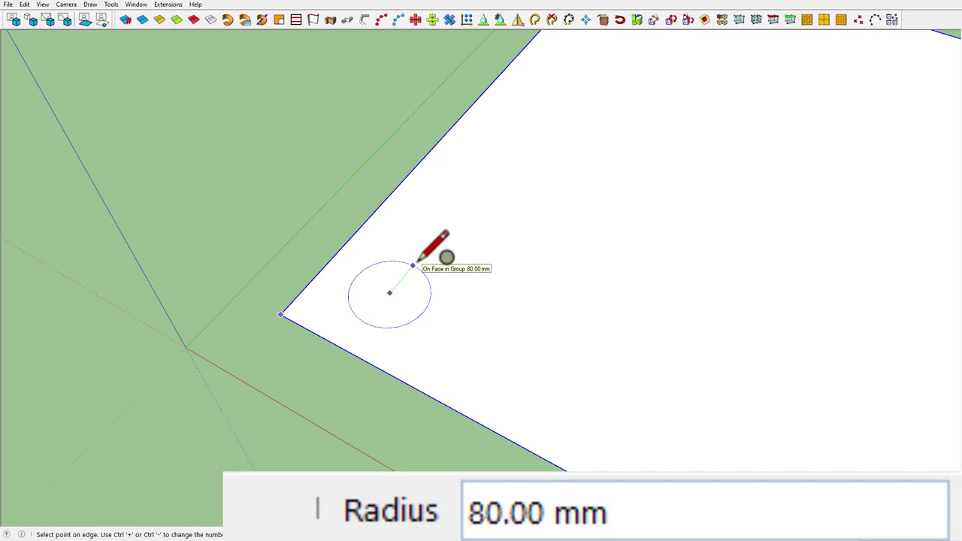
{"action": "type", "text": "3s"}
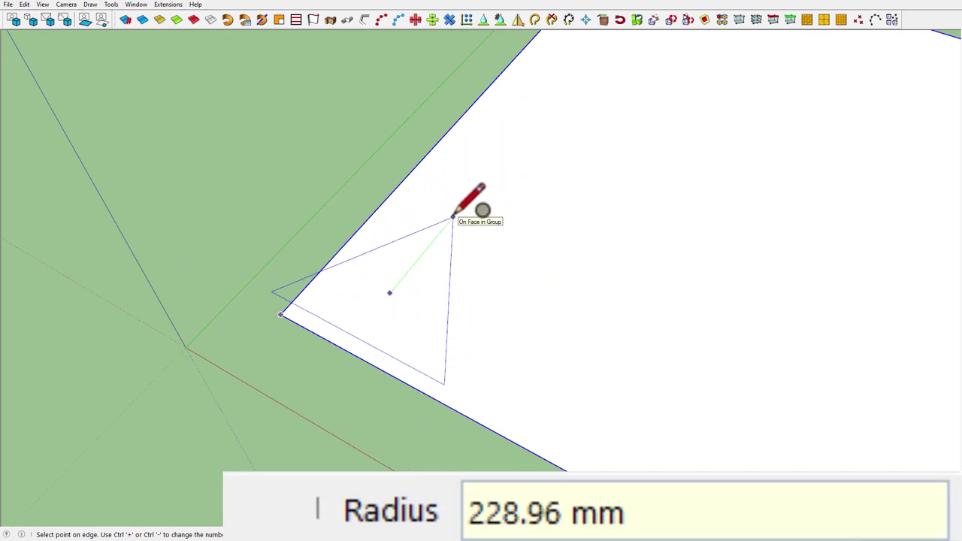
{"action": "type", "text": "80"}
{"action": "key", "text": "Return"}
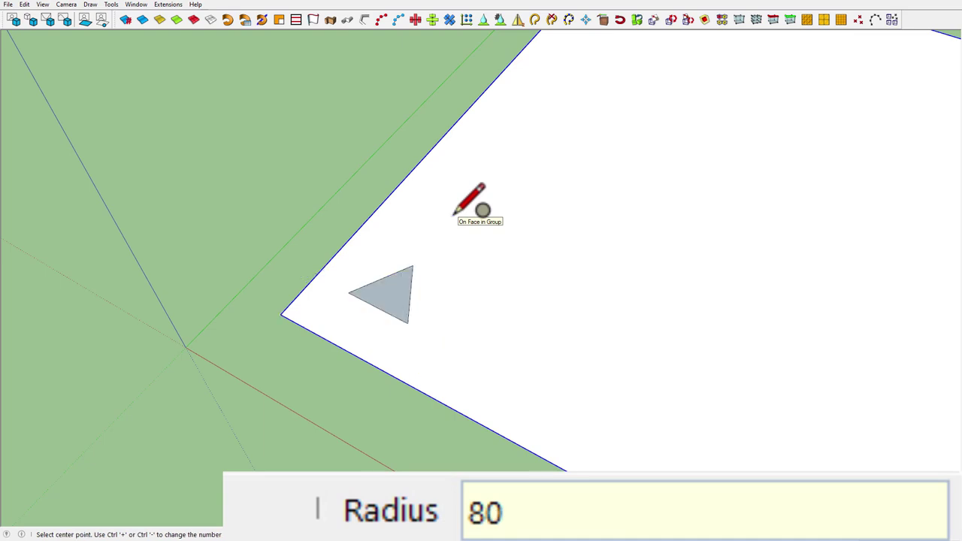
{"action": "key", "text": "space"}
{"action": "scroll", "coordinate": [362, 288], "scroll_direction": "up", "scroll_amount": 3}
{"action": "right_click", "coordinate": [435, 307]}
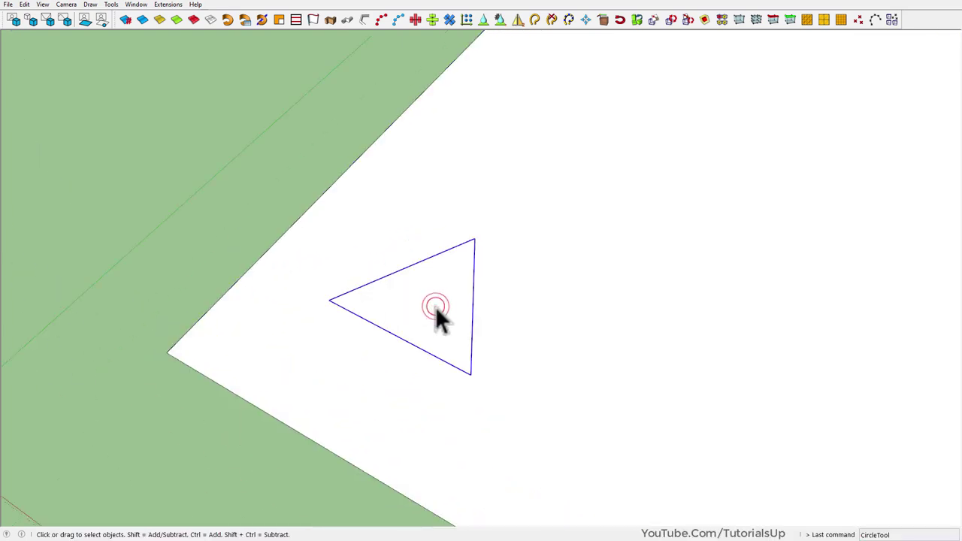
Step: Make the triangle a component, with its axis origin set on the triangle
{"action": "left_click", "coordinate": [481, 85]}
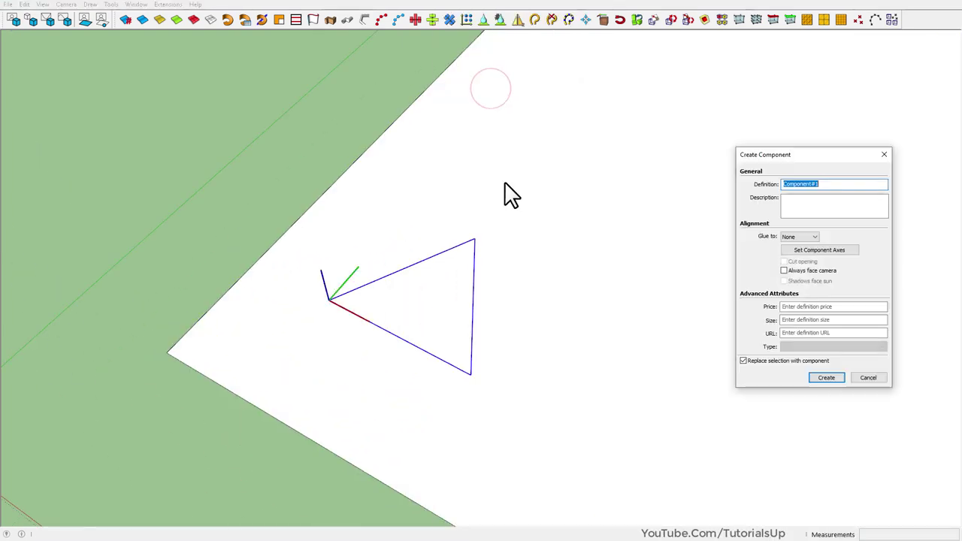
{"action": "left_click", "coordinate": [847, 250]}
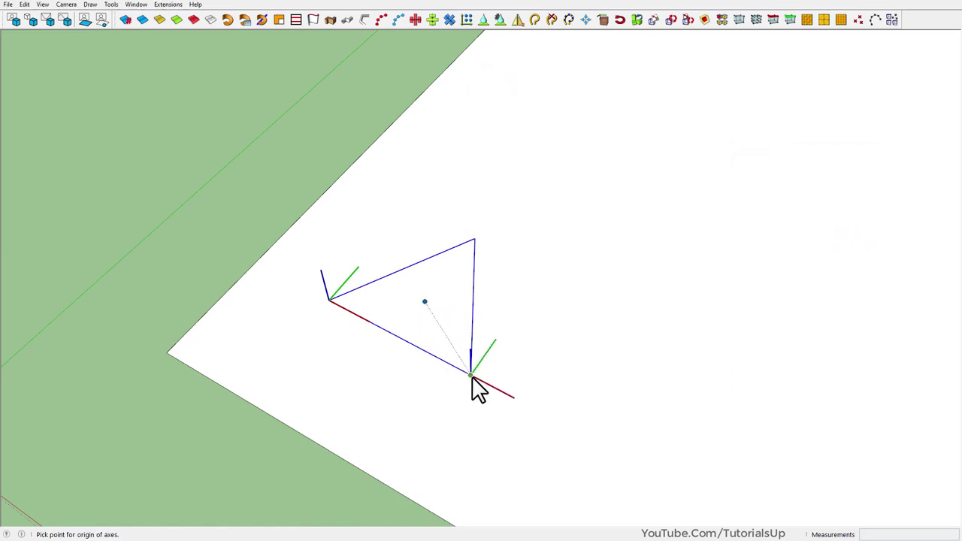
{"action": "left_click", "coordinate": [424, 308]}
{"action": "left_click", "coordinate": [825, 378]}
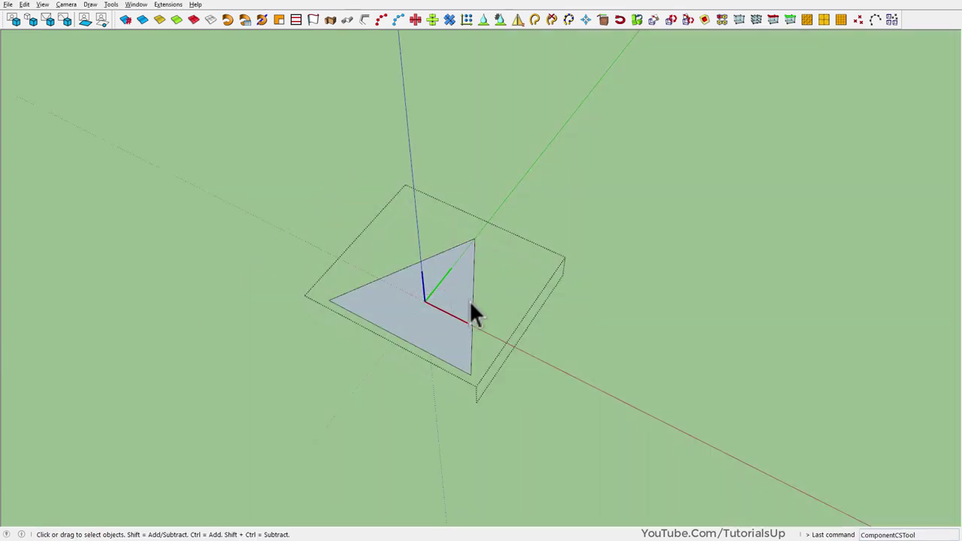
Step: Explode the triangle's outline curve into separate edges and reverse its face to white
{"action": "left_click", "coordinate": [471, 299]}
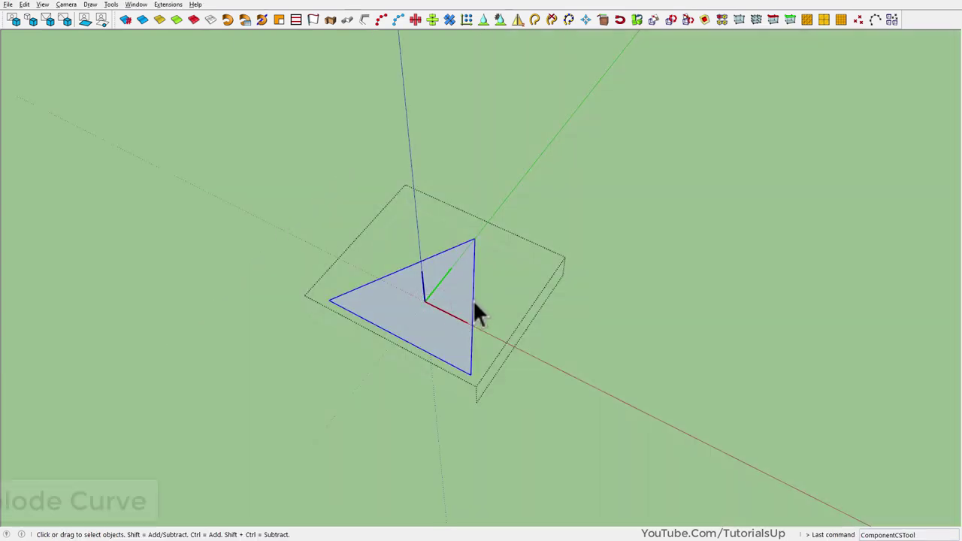
{"action": "right_click", "coordinate": [472, 299]}
{"action": "left_click", "coordinate": [539, 87]}
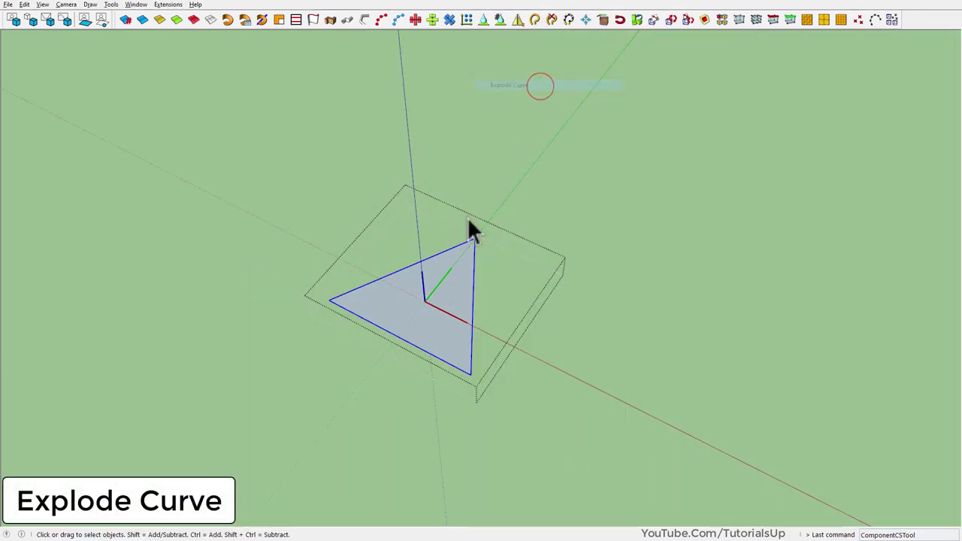
{"action": "right_click", "coordinate": [445, 318]}
{"action": "left_click", "coordinate": [501, 117]}
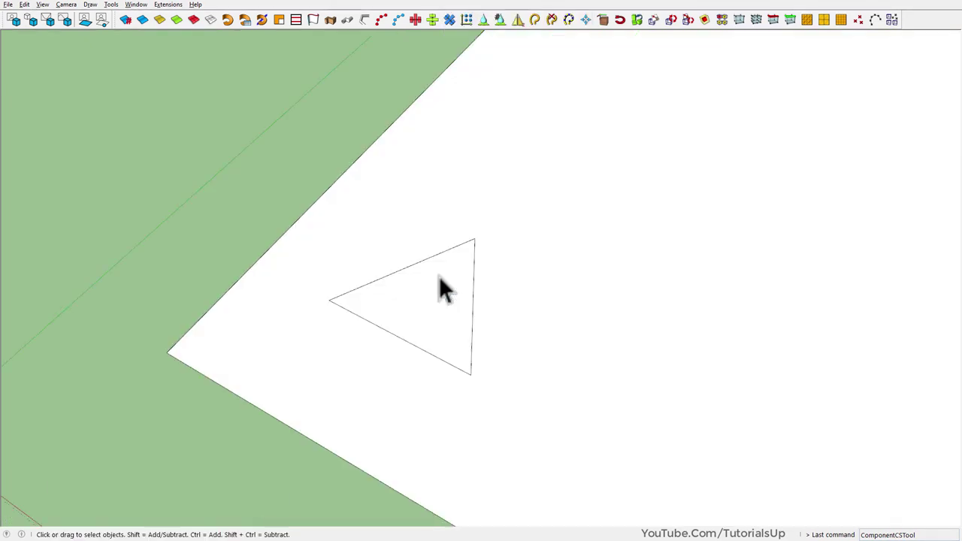
{"action": "left_click", "coordinate": [410, 304]}
{"action": "mouse_move", "coordinate": [409, 303]}
{"action": "middle_mouse_down"}
{"action": "mouse_move", "coordinate": [354, 328]}
{"action": "mouse_move", "coordinate": [237, 345]}
{"action": "mouse_move", "coordinate": [306, 364]}
{"action": "middle_mouse_up"}
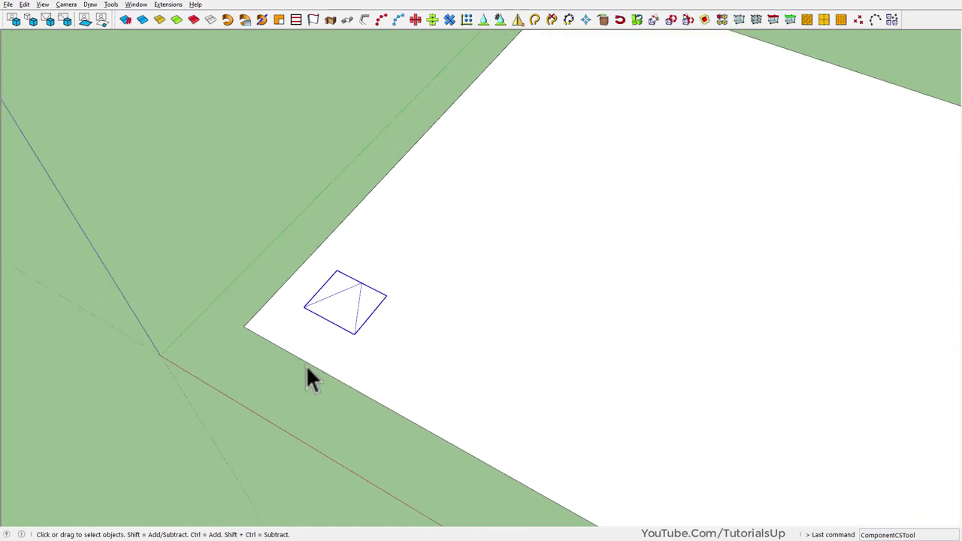
Step: Reposition the triangle component near the panel corner
{"action": "key", "text": "m"}
{"action": "left_click", "coordinate": [395, 333]}
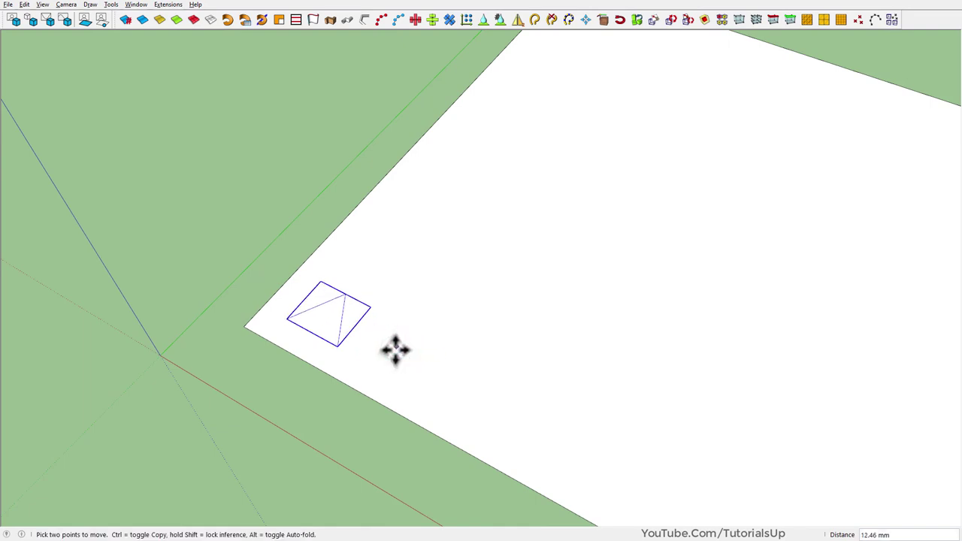
{"action": "left_click", "coordinate": [394, 350]}
{"action": "key", "text": "space"}
{"action": "scroll", "coordinate": [311, 336], "scroll_direction": "up", "scroll_amount": 3}
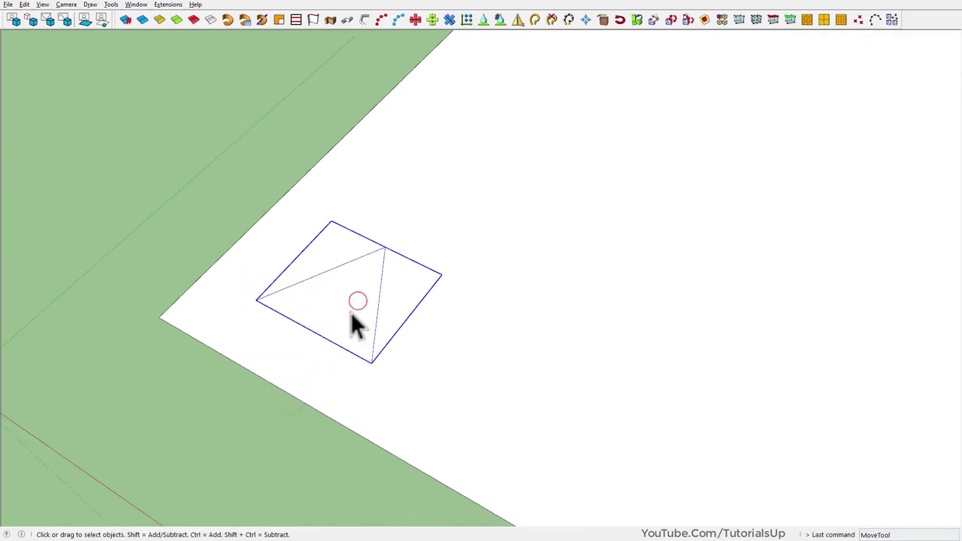
Step: Make a copy of the triangle and flip it with a -1 scale
{"action": "key", "text": "m"}
{"action": "key", "text": "ctrl"}
{"action": "left_click", "coordinate": [257, 301]}
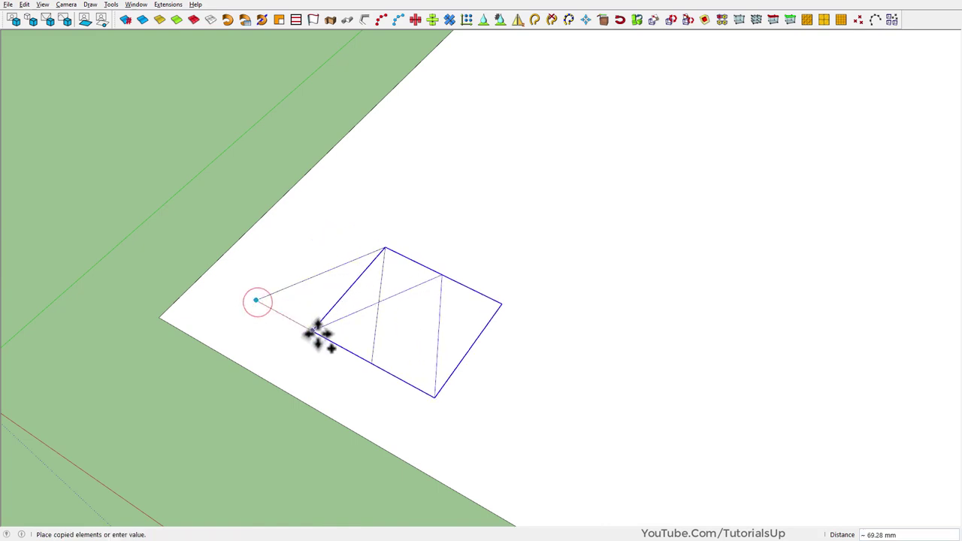
{"action": "left_click", "coordinate": [316, 333]}
{"action": "key", "text": "s"}
{"action": "left_click_drag", "start_coordinate": [441, 274], "coordinate": [372, 366]}
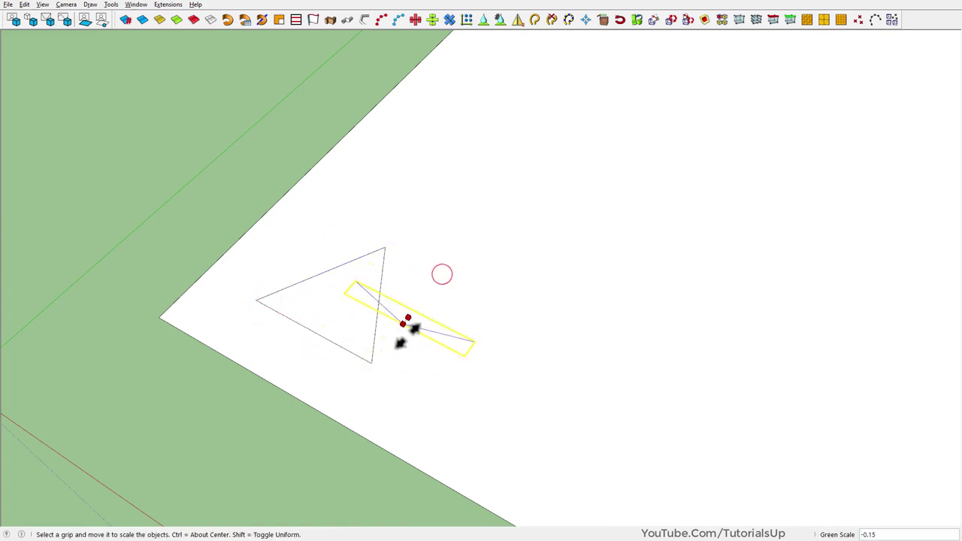
{"action": "key", "text": "space"}
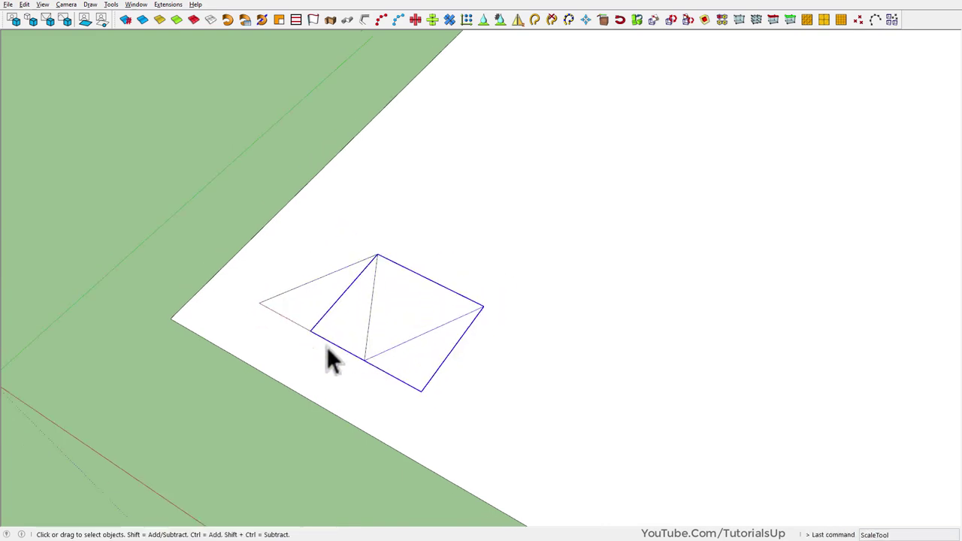
Step: Shift the flipped copy alongside the original and draw a 25 mm spacing line
{"action": "key", "text": "m"}
{"action": "left_click", "coordinate": [457, 361]}
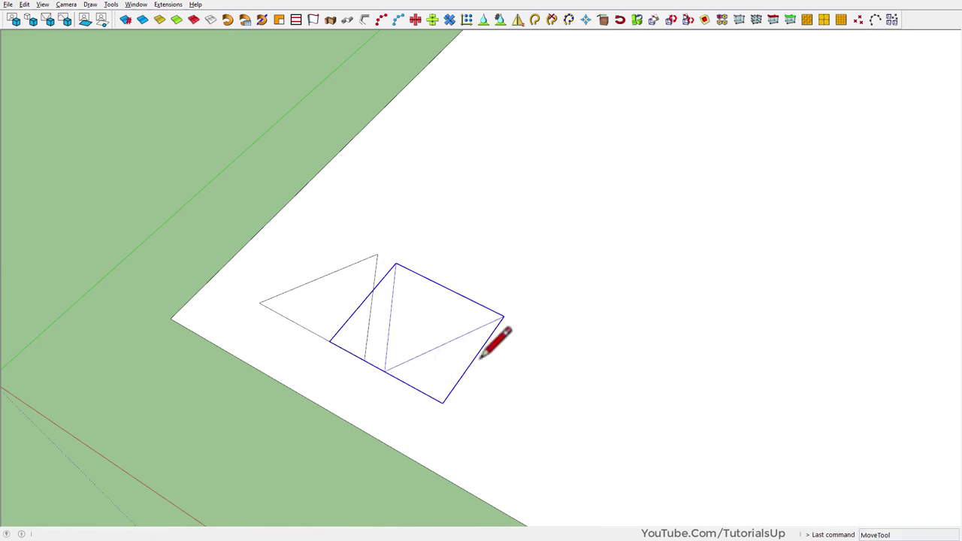
{"action": "left_click", "coordinate": [503, 318]}
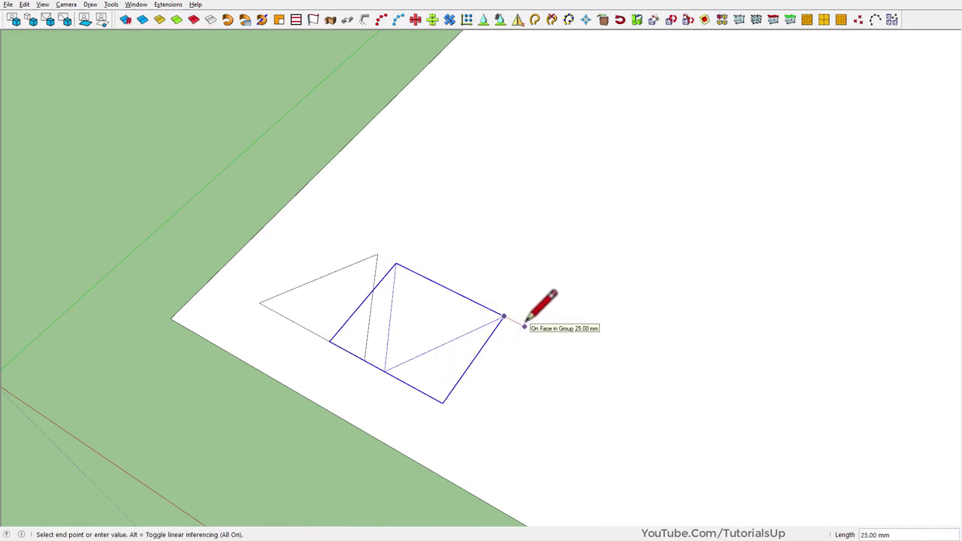
{"action": "left_click", "coordinate": [524, 326]}
{"action": "key", "text": "space"}
Step: Copy the triangle pair 25 mm further along the panel edge
{"action": "key", "text": "m"}
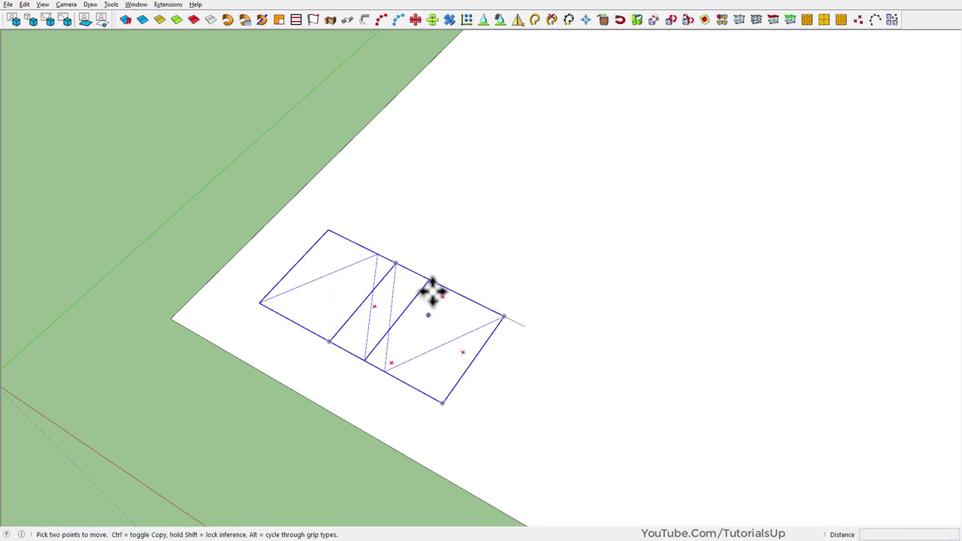
{"action": "key", "text": "ctrl"}
{"action": "left_click", "coordinate": [377, 255]}
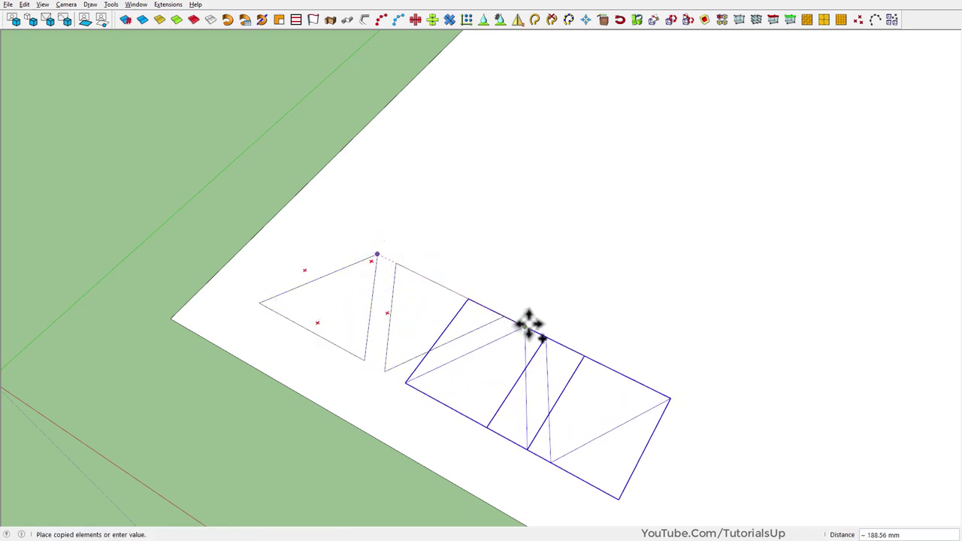
{"action": "left_click", "coordinate": [524, 327]}
Step: Array the copied triangle pair to 6x along the panel edge
{"action": "scroll", "coordinate": [290, 286], "scroll_direction": "down", "scroll_amount": 2}
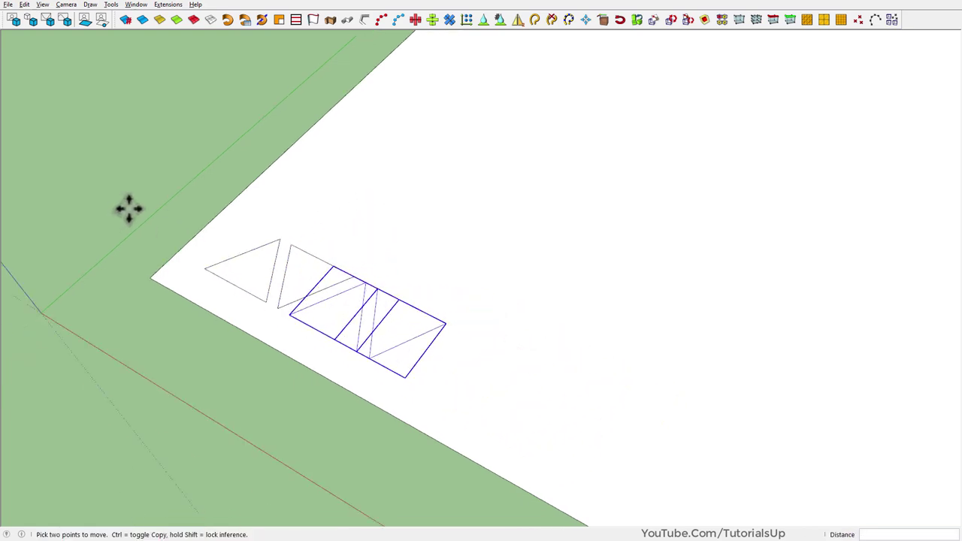
{"action": "scroll", "coordinate": [128, 209], "scroll_direction": "down", "scroll_amount": 2}
{"action": "type", "text": "6x"}
{"action": "key", "text": "Return"}
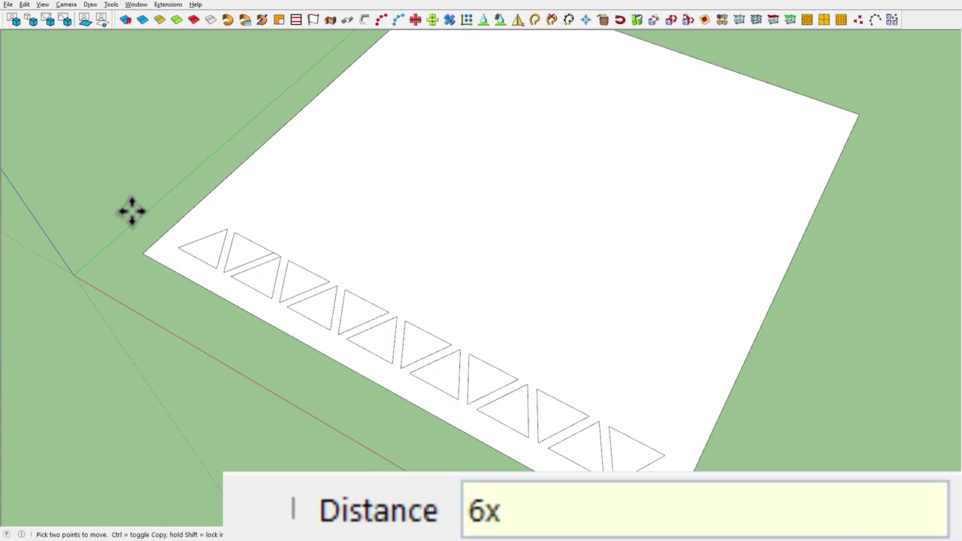
{"action": "key", "text": "space"}
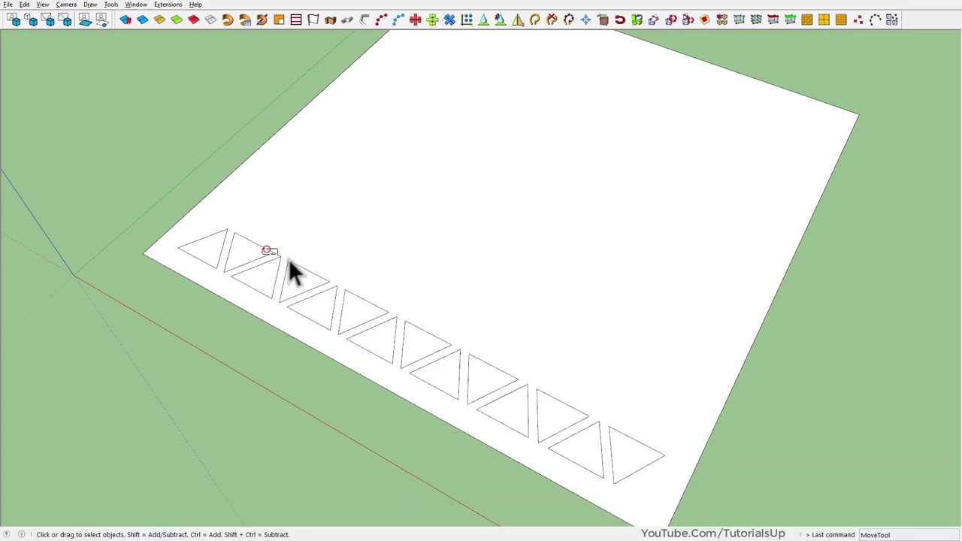
{"action": "scroll", "coordinate": [263, 259], "scroll_direction": "up", "scroll_amount": 2}
{"action": "scroll", "coordinate": [263, 260], "scroll_direction": "up", "scroll_amount": 2}
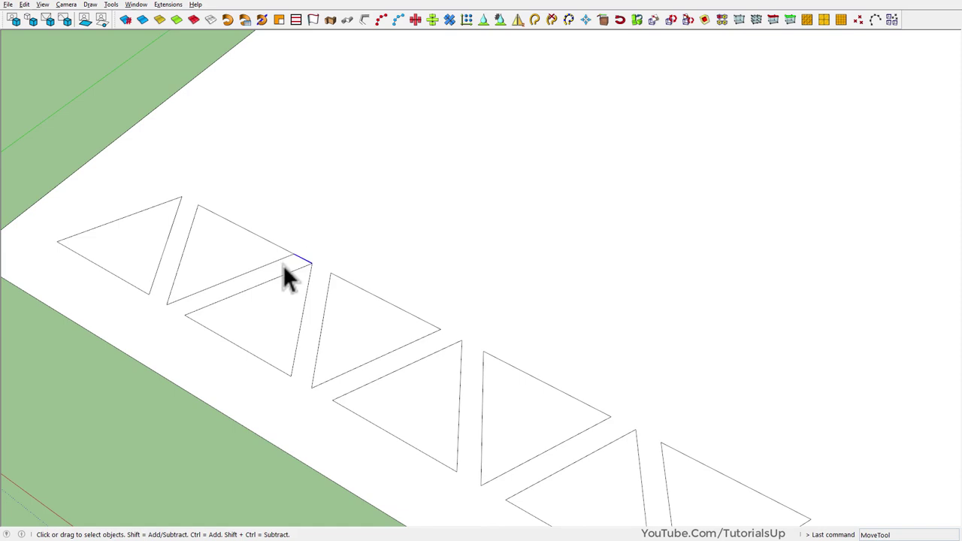
Step: Try a rotation at the triangle corner, cancel it, and select the whole triangle row
{"action": "key", "text": "q"}
{"action": "left_click", "coordinate": [293, 254]}
{"action": "left_click", "coordinate": [316, 255]}
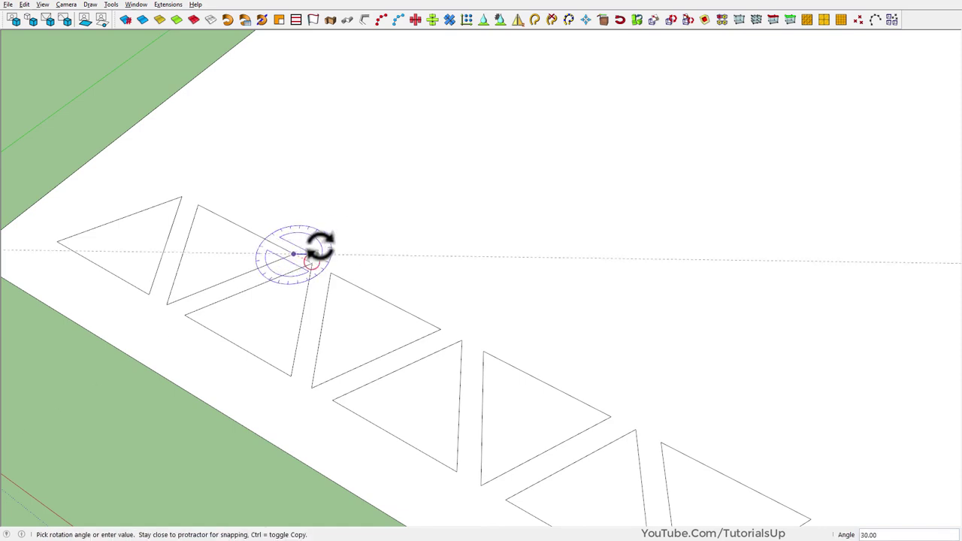
{"action": "key", "text": "space"}
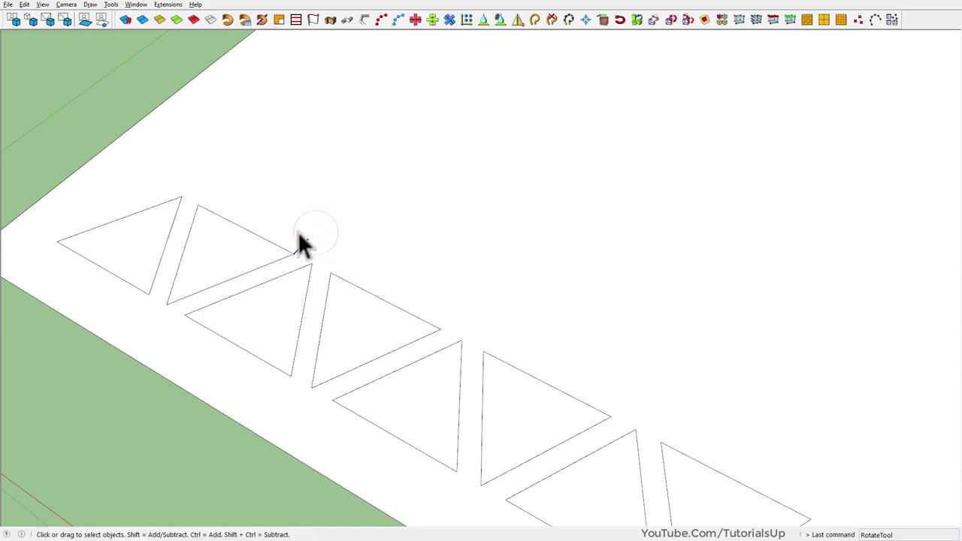
{"action": "scroll", "coordinate": [299, 236], "scroll_direction": "down", "scroll_amount": 5}
{"action": "mouse_move", "coordinate": [181, 187]}
{"action": "left_mouse_down"}
{"action": "mouse_move", "coordinate": [570, 444]}
{"action": "mouse_move", "coordinate": [612, 488]}
{"action": "left_mouse_up"}
Step: Mirror-copy the triangle row with JHS Powerbar across a line along its edge
{"action": "scroll", "coordinate": [257, 256], "scroll_direction": "up", "scroll_amount": 4}
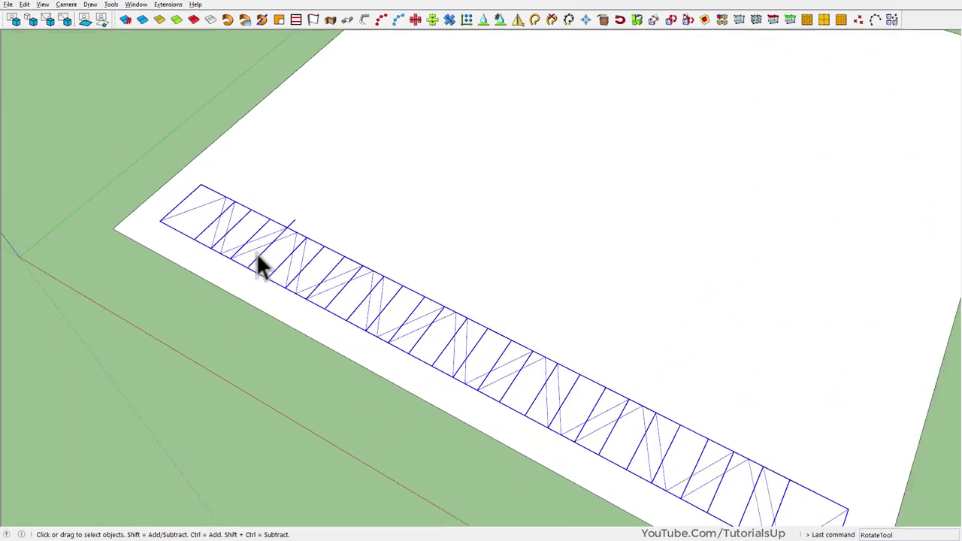
{"action": "scroll", "coordinate": [278, 214], "scroll_direction": "up", "scroll_amount": 3}
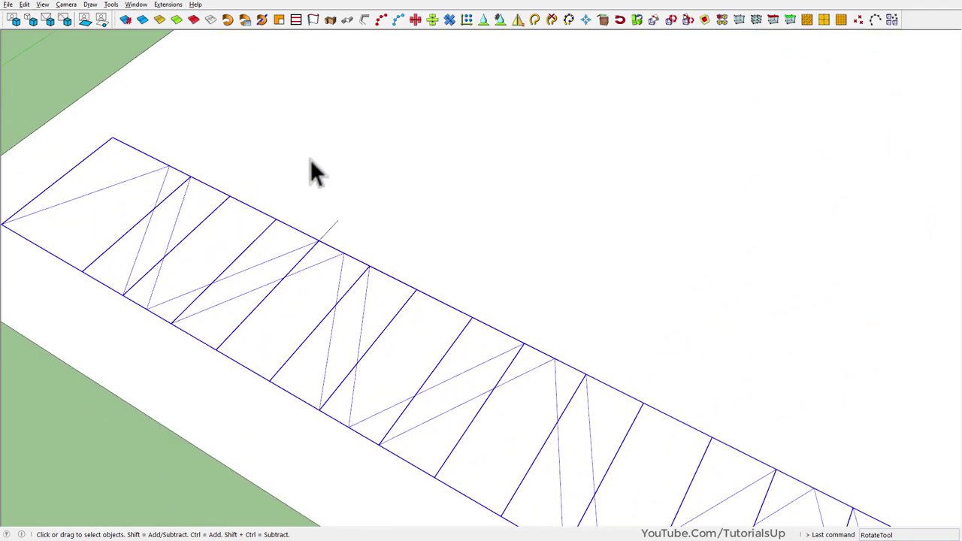
{"action": "left_click", "coordinate": [520, 18]}
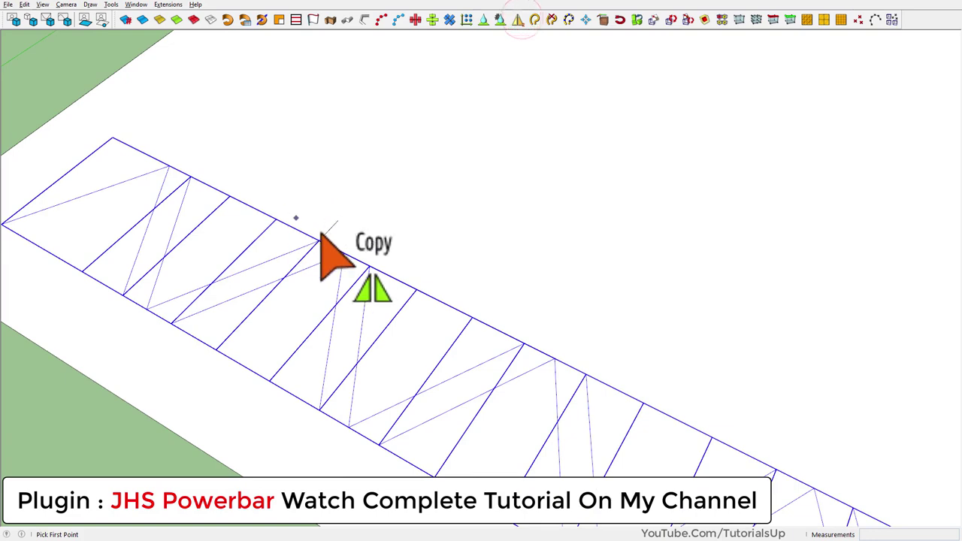
{"action": "scroll", "coordinate": [331, 231], "scroll_direction": "up", "scroll_amount": 2}
{"action": "left_click", "coordinate": [332, 232]}
{"action": "left_click", "coordinate": [363, 226]}
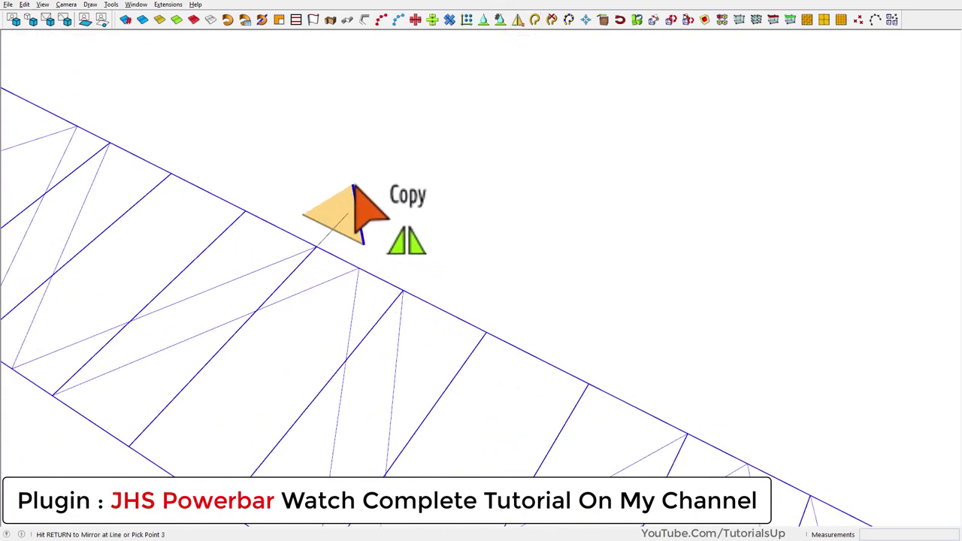
{"action": "left_click", "coordinate": [355, 184]}
Step: Move the mirrored row into the first row's gaps so the triangles interlock
{"action": "scroll", "coordinate": [281, 284], "scroll_direction": "down", "scroll_amount": 3}
{"action": "scroll", "coordinate": [293, 281], "scroll_direction": "down", "scroll_amount": 1}
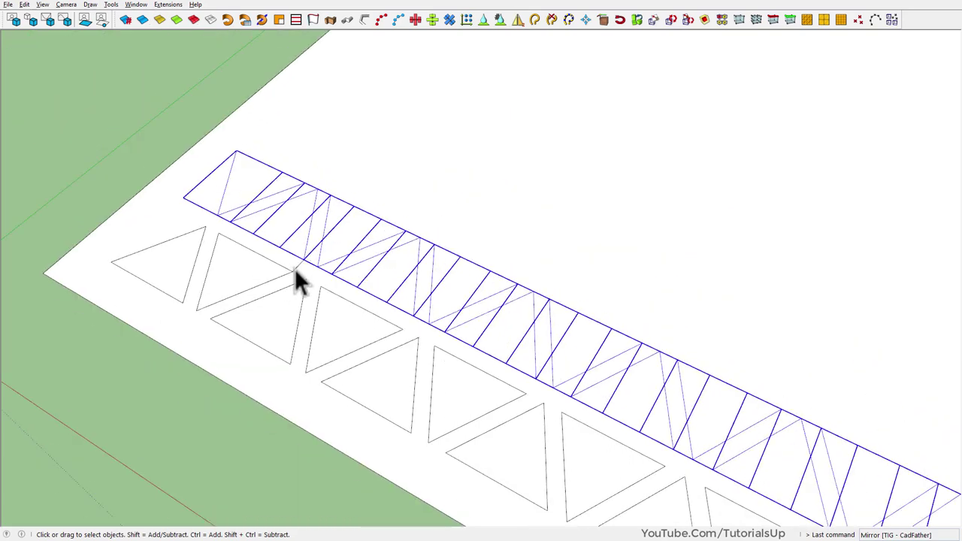
{"action": "scroll", "coordinate": [295, 268], "scroll_direction": "down", "scroll_amount": 2}
{"action": "scroll", "coordinate": [266, 223], "scroll_direction": "down", "scroll_amount": 3}
{"action": "left_click_drag", "start_coordinate": [177, 188], "coordinate": [625, 465]}
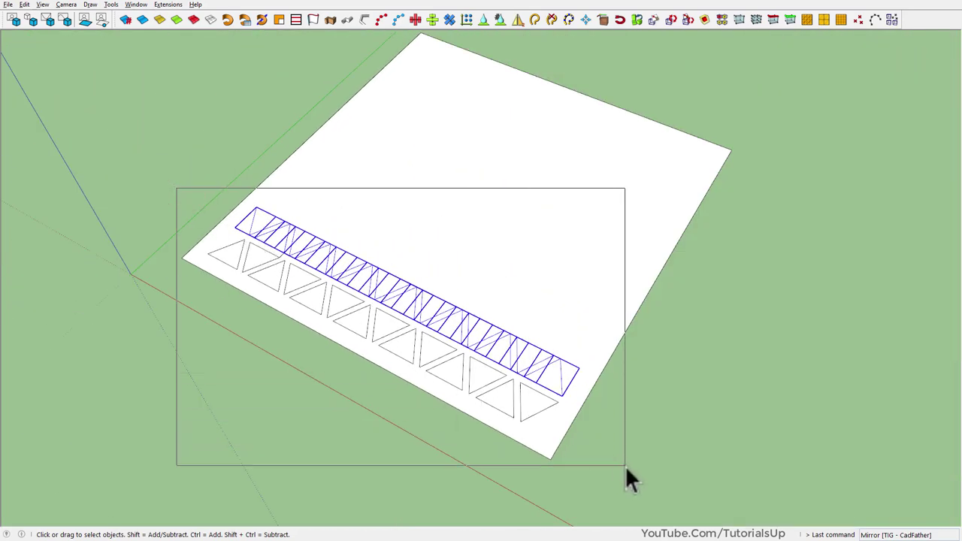
{"action": "scroll", "coordinate": [322, 299], "scroll_direction": "up", "scroll_amount": 2}
{"action": "scroll", "coordinate": [273, 247], "scroll_direction": "up", "scroll_amount": 2}
{"action": "scroll", "coordinate": [289, 261], "scroll_direction": "up", "scroll_amount": 2}
{"action": "scroll", "coordinate": [288, 262], "scroll_direction": "up", "scroll_amount": 1}
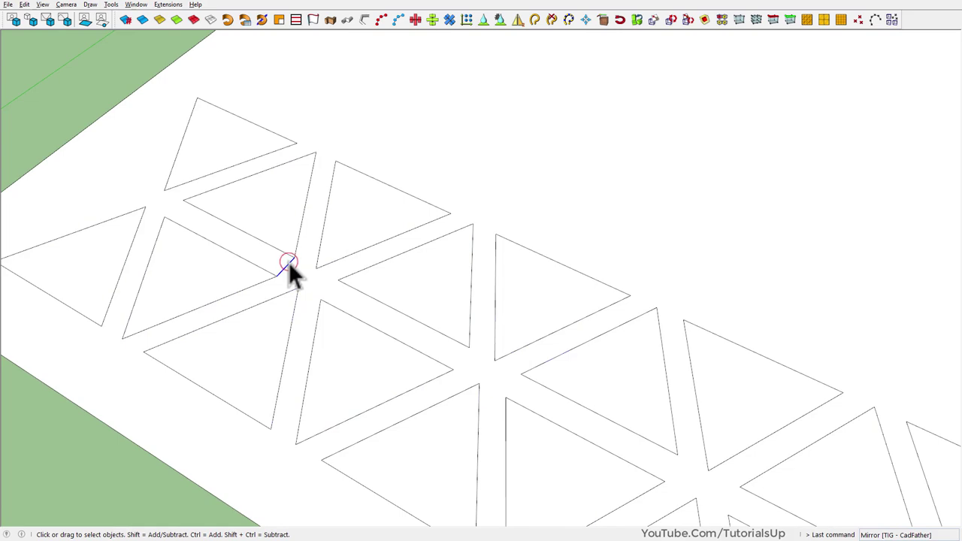
{"action": "key", "text": "m"}
{"action": "left_click", "coordinate": [277, 274]}
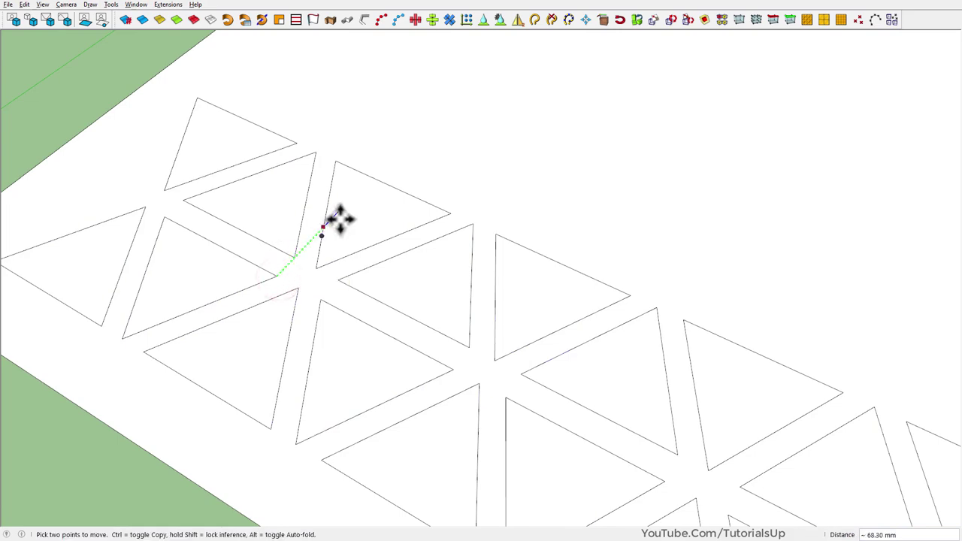
{"action": "left_click", "coordinate": [451, 213]}
Step: Select both interlocking rows and place a copy below the originals
{"action": "key", "text": "space"}
{"action": "scroll", "coordinate": [137, 128], "scroll_direction": "down", "scroll_amount": 5}
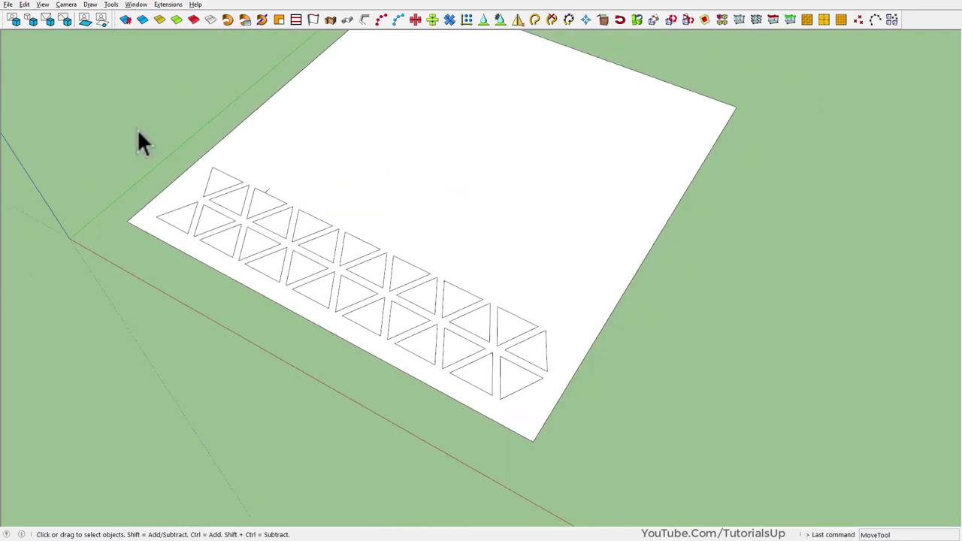
{"action": "left_click_drag", "start_coordinate": [140, 133], "coordinate": [601, 484]}
{"action": "scroll", "coordinate": [247, 191], "scroll_direction": "up", "scroll_amount": 2}
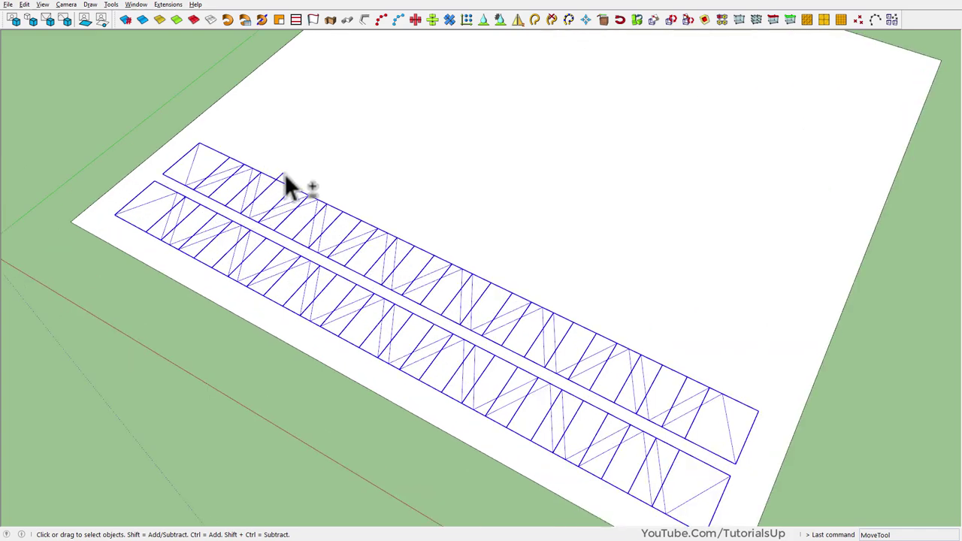
{"action": "scroll", "coordinate": [284, 188], "scroll_direction": "up", "scroll_amount": 2}
{"action": "key", "text": "m"}
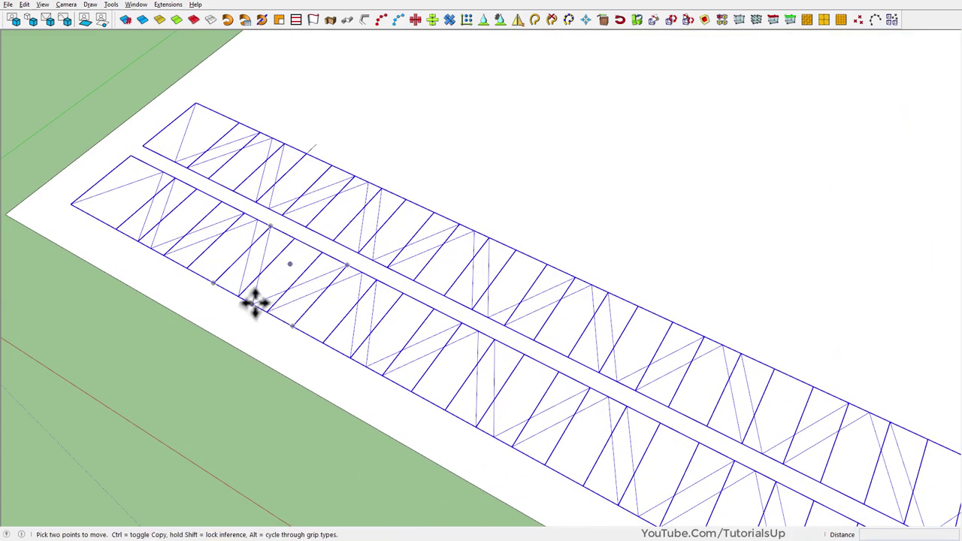
{"action": "key", "text": "ctrl"}
{"action": "left_click", "coordinate": [256, 303]}
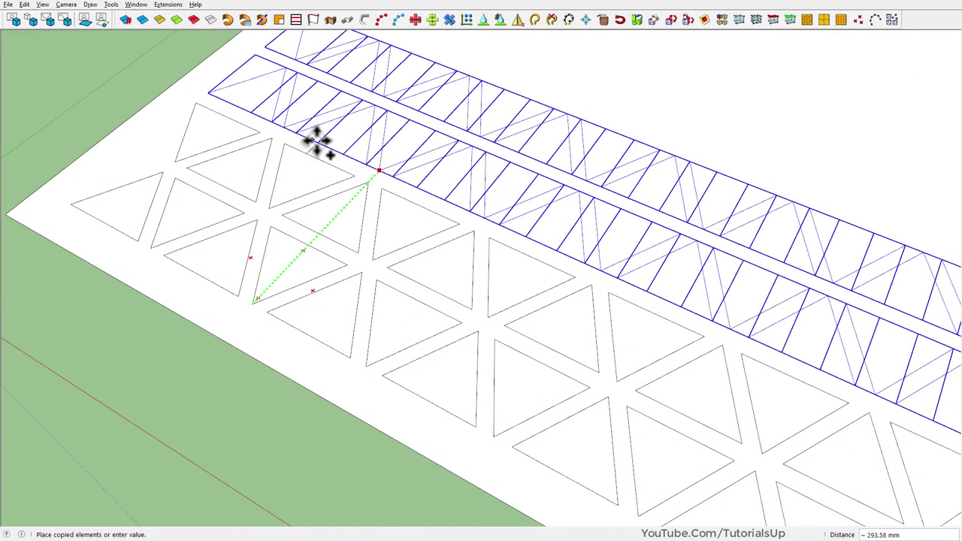
{"action": "left_click", "coordinate": [308, 146]}
{"action": "scroll", "coordinate": [163, 236], "scroll_direction": "down", "scroll_amount": 3}
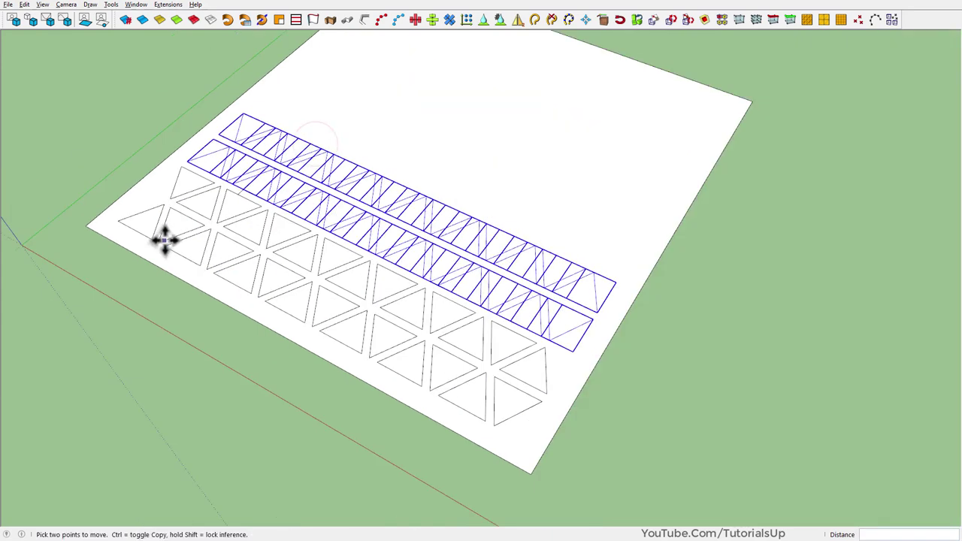
{"action": "scroll", "coordinate": [172, 241], "scroll_direction": "down", "scroll_amount": 2}
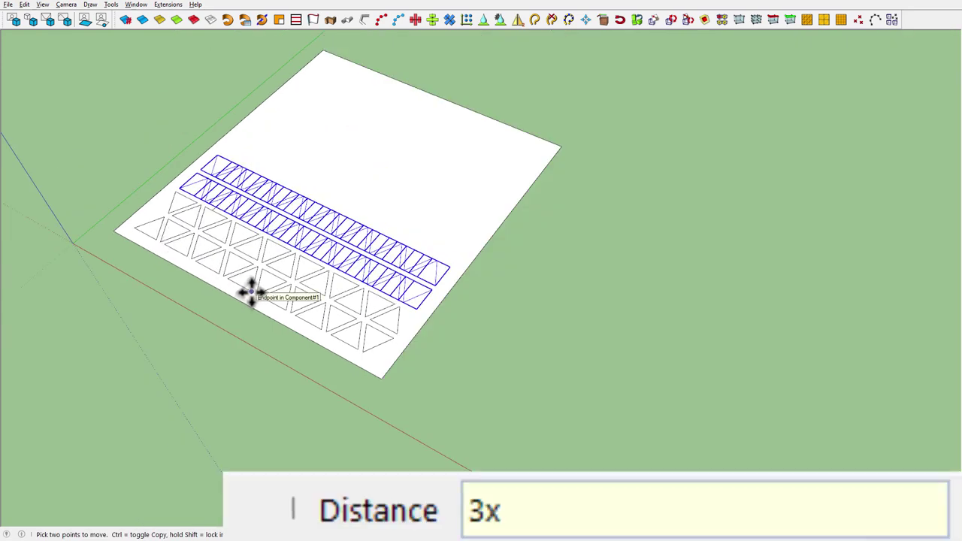
Step: Array the double row 3x, then change it to 4x to fill the panel
{"action": "key", "text": "Return"}
{"action": "type", "text": "4x"}
{"action": "key", "text": "Return"}
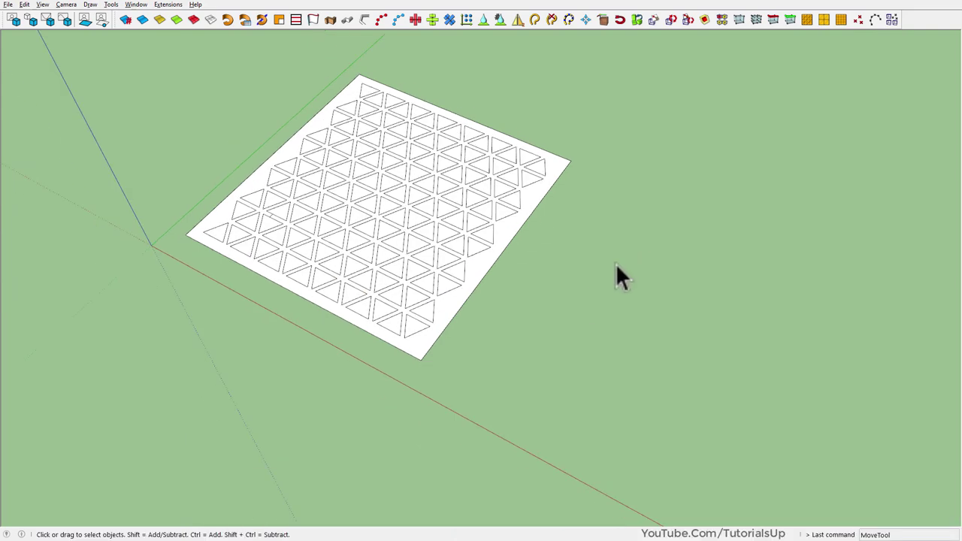
{"action": "scroll", "coordinate": [308, 236], "scroll_direction": "up", "scroll_amount": 3}
{"action": "scroll", "coordinate": [244, 214], "scroll_direction": "up", "scroll_amount": 2}
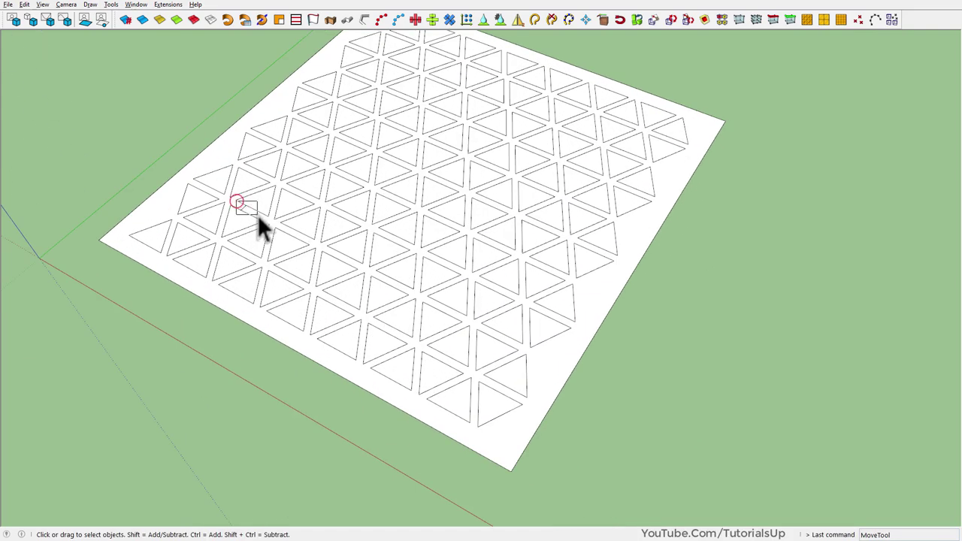
{"action": "scroll", "coordinate": [435, 270], "scroll_direction": "down", "scroll_amount": 2}
Step: Select the entire patterned sheet and group it with its triangle holes
{"action": "scroll", "coordinate": [423, 148], "scroll_direction": "down", "scroll_amount": 3}
{"action": "mouse_move", "coordinate": [423, 148]}
{"action": "middle_mouse_down"}
{"action": "mouse_move", "coordinate": [501, 268]}
{"action": "mouse_move", "coordinate": [587, 216]}
{"action": "mouse_move", "coordinate": [472, 86]}
{"action": "middle_mouse_up"}
{"action": "scroll", "coordinate": [379, 224], "scroll_direction": "up", "scroll_amount": 2}
{"action": "scroll", "coordinate": [432, 300], "scroll_direction": "up", "scroll_amount": 2}
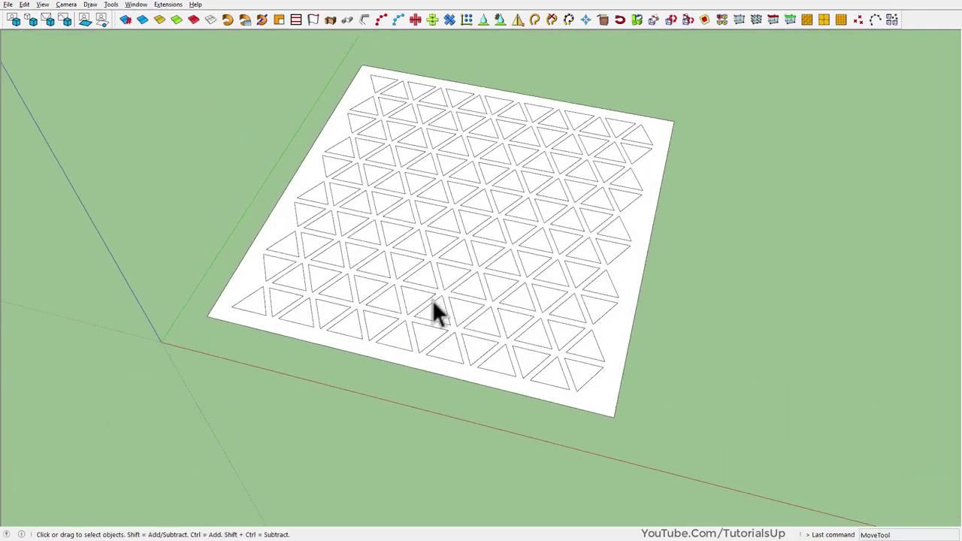
{"action": "scroll", "coordinate": [440, 226], "scroll_direction": "down", "scroll_amount": 2}
{"action": "scroll", "coordinate": [401, 240], "scroll_direction": "up", "scroll_amount": 1}
{"action": "scroll", "coordinate": [400, 234], "scroll_direction": "down", "scroll_amount": 2}
{"action": "left_click_drag", "start_coordinate": [216, 90], "coordinate": [682, 419]}
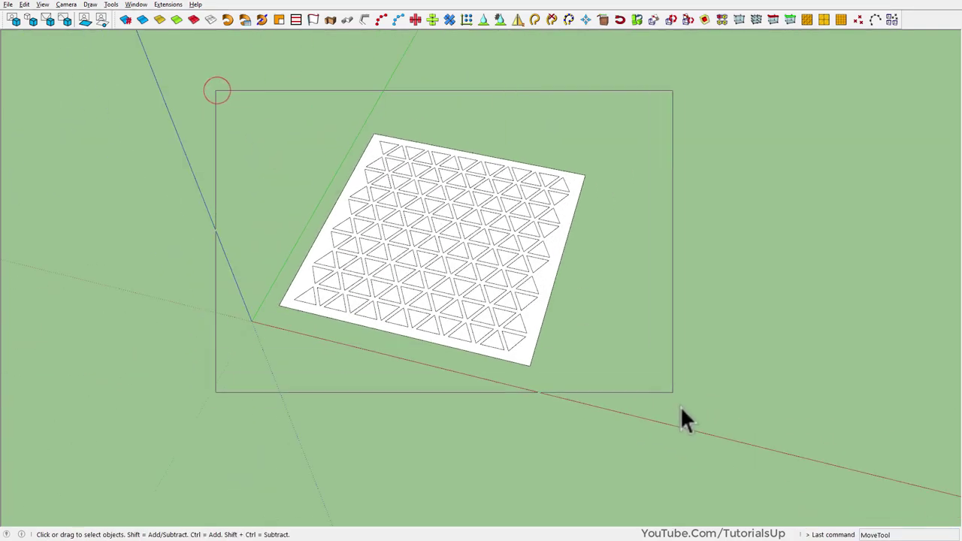
{"action": "scroll", "coordinate": [386, 278], "scroll_direction": "up", "scroll_amount": 3}
{"action": "middle_click_drag", "start_coordinate": [455, 269], "coordinate": [429, 247]}
{"action": "right_click", "coordinate": [483, 219]}
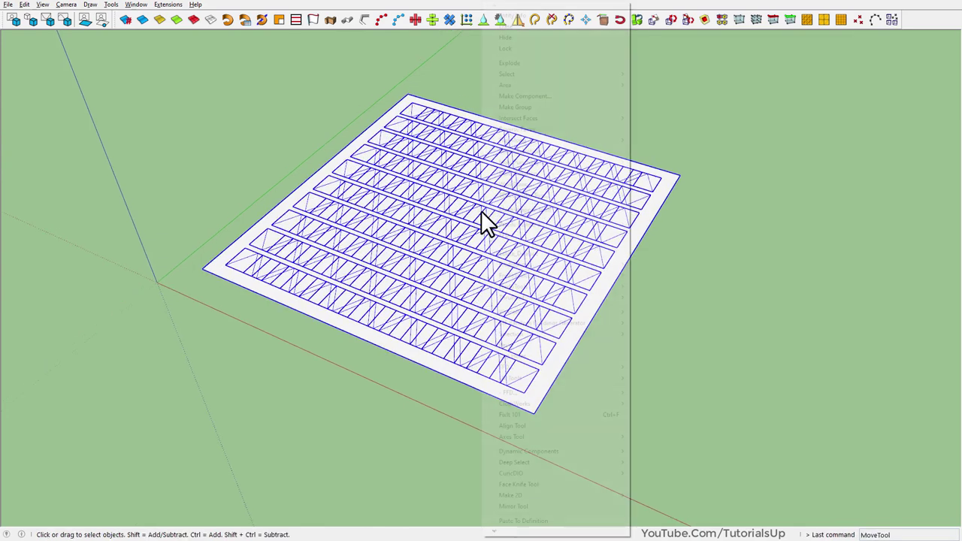
{"action": "left_click", "coordinate": [548, 108]}
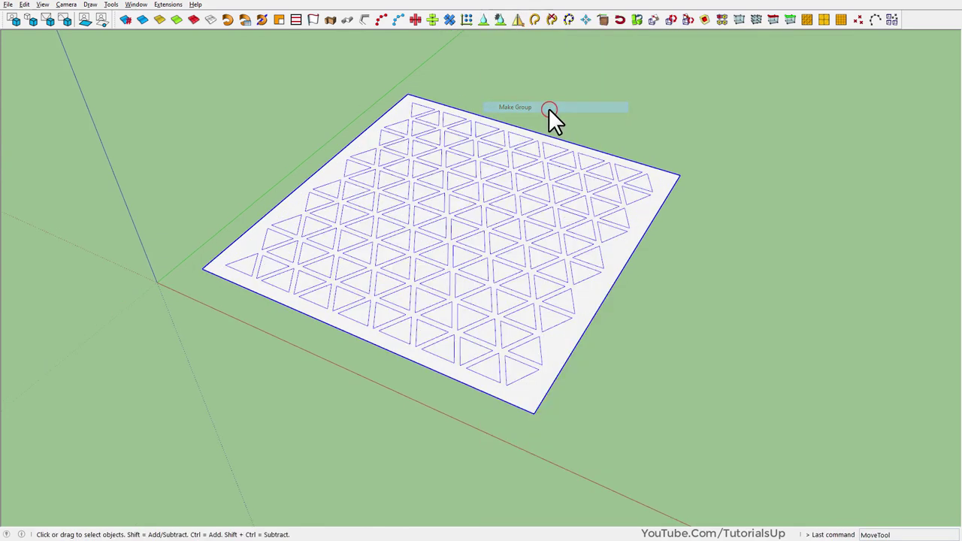
Step: Copy the grouped panel along the red axis and array it 2x for three panels
{"action": "scroll", "coordinate": [252, 251], "scroll_direction": "down", "scroll_amount": 2}
{"action": "key", "text": "m"}
{"action": "key", "text": "ctrl"}
{"action": "left_click", "coordinate": [508, 263]}
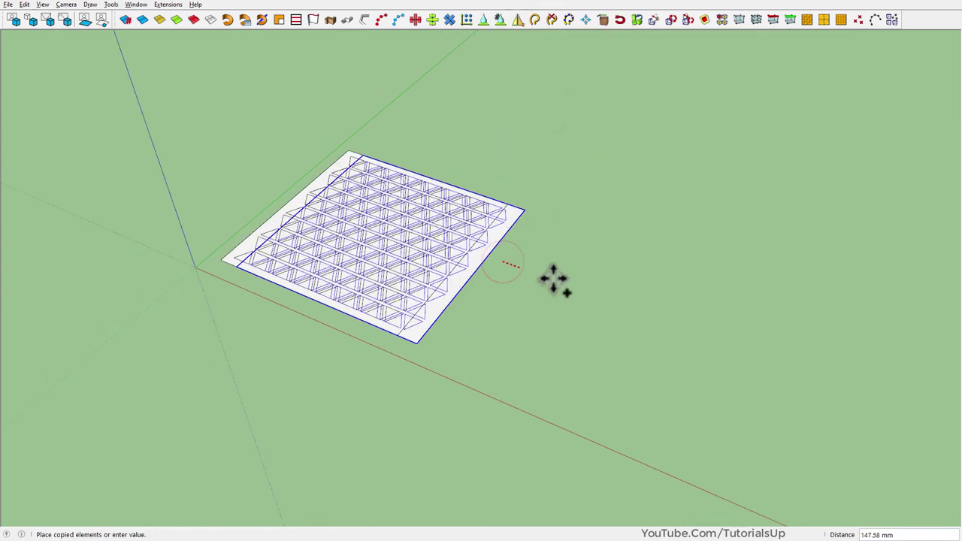
{"action": "scroll", "coordinate": [550, 281], "scroll_direction": "down", "scroll_amount": 3}
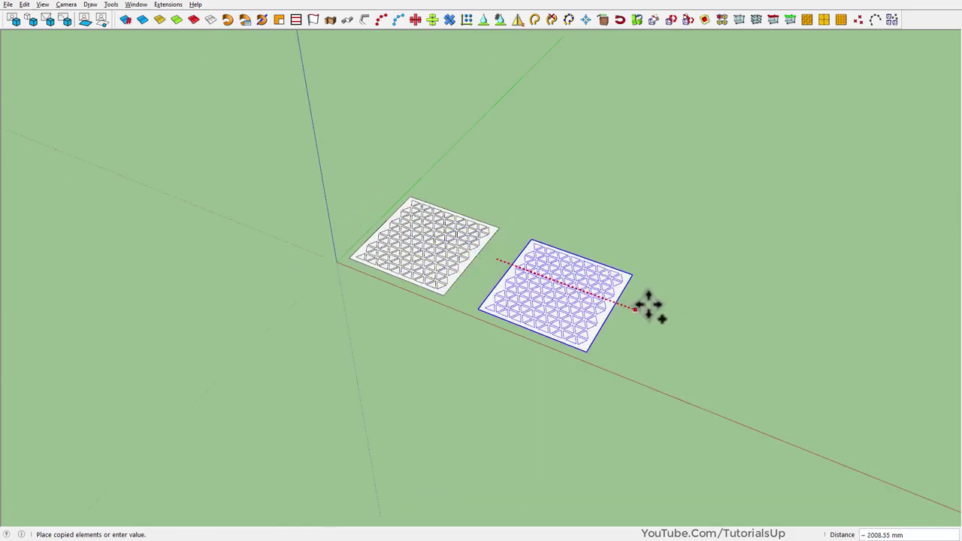
{"action": "type", "text": "x"}
{"action": "key", "text": "Return"}
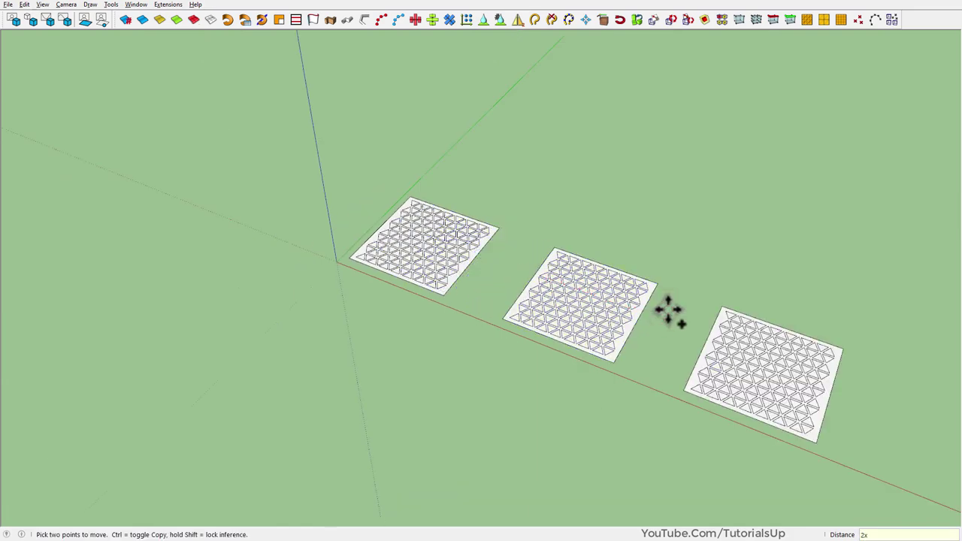
{"action": "key", "text": "space"}
{"action": "scroll", "coordinate": [374, 233], "scroll_direction": "up", "scroll_amount": 5}
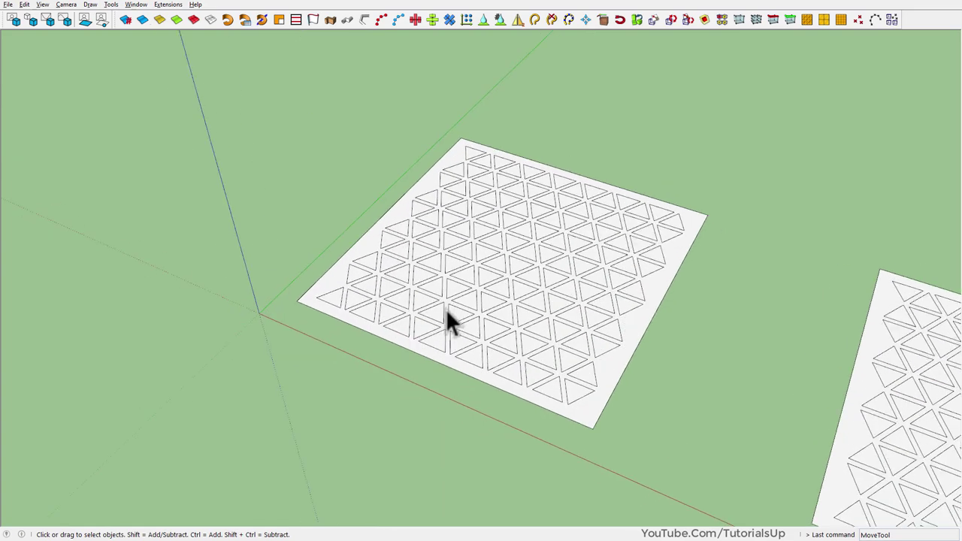
Step: Select all of the first panel's triangles, leaving the panel outline unselected
{"action": "left_click", "coordinate": [512, 284]}
{"action": "mouse_move", "coordinate": [579, 210]}
{"action": "middle_mouse_down"}
{"action": "mouse_move", "coordinate": [573, 290]}
{"action": "mouse_move", "coordinate": [629, 321]}
{"action": "middle_mouse_up"}
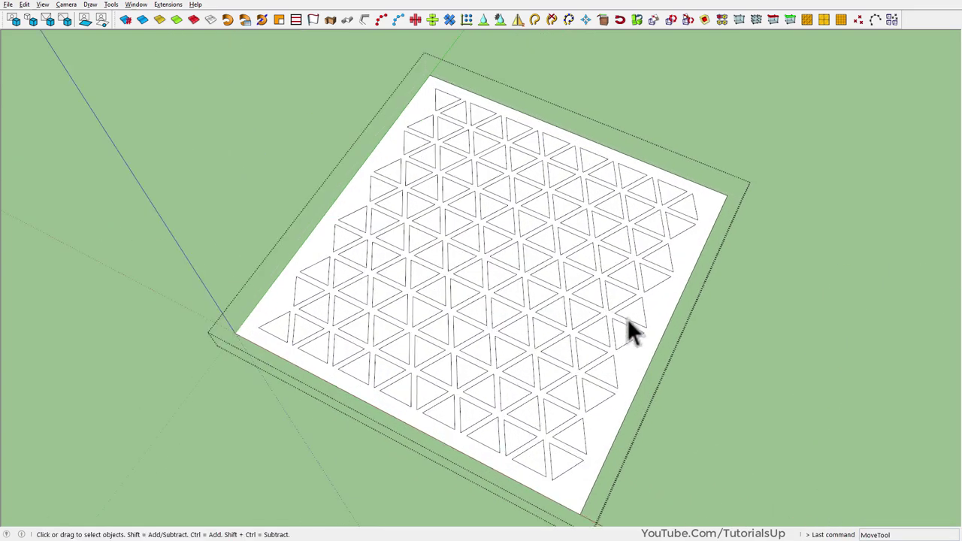
{"action": "triple_click", "coordinate": [629, 337]}
{"action": "left_click", "coordinate": [663, 320], "text": "shift"}
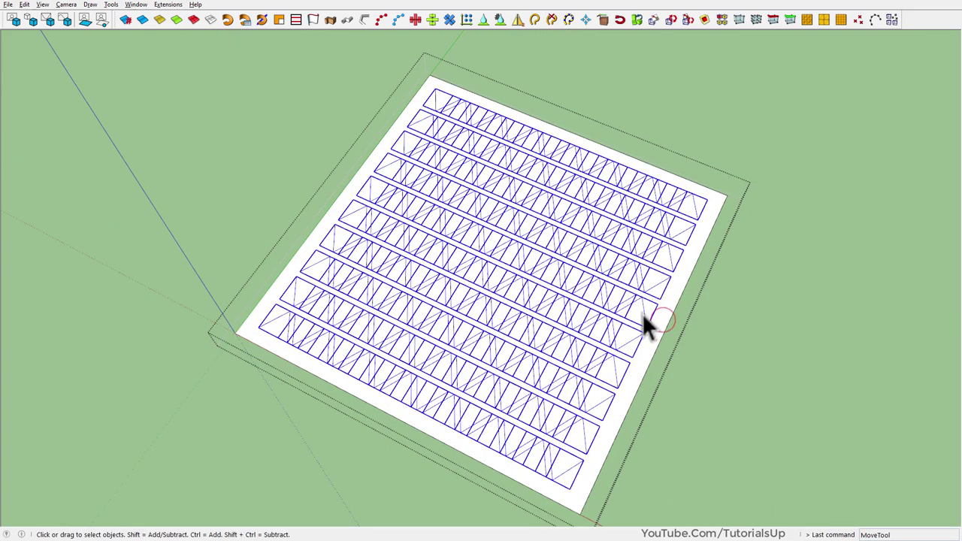
Step: Run Chris Fullmer's Scale and Rotate Multiple Randomly with scale factors 0.2 to 1.1
{"action": "left_click", "coordinate": [168, 4]}
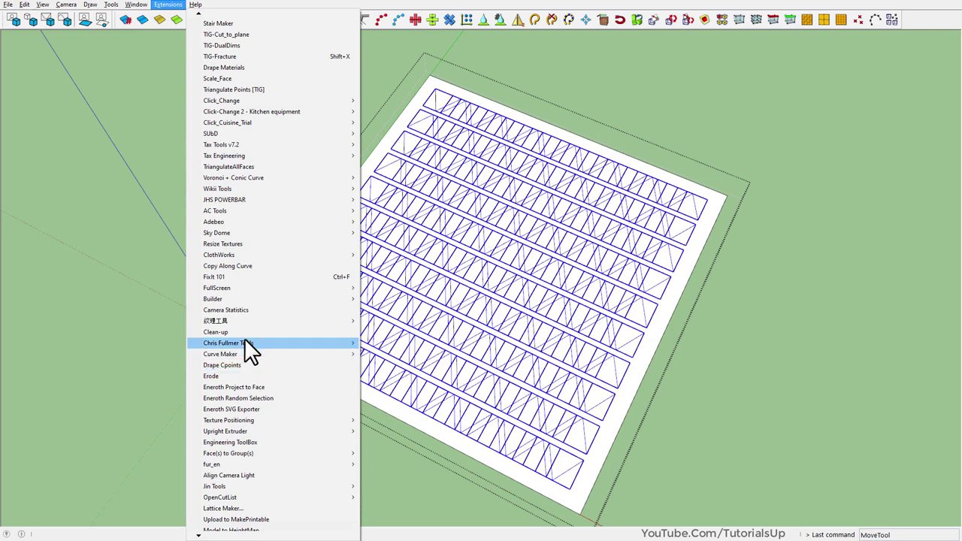
{"action": "mouse_move", "coordinate": [229, 342]}
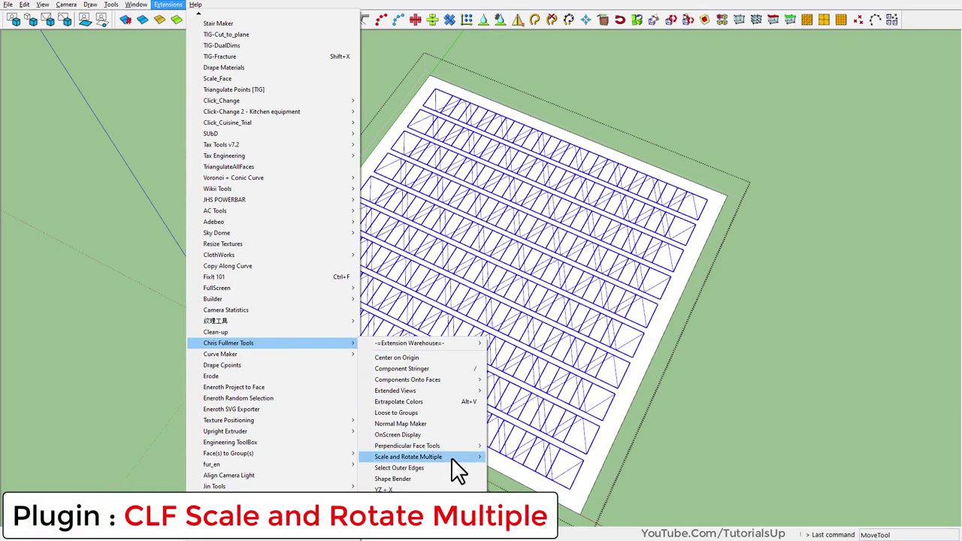
{"action": "mouse_move", "coordinate": [408, 457]}
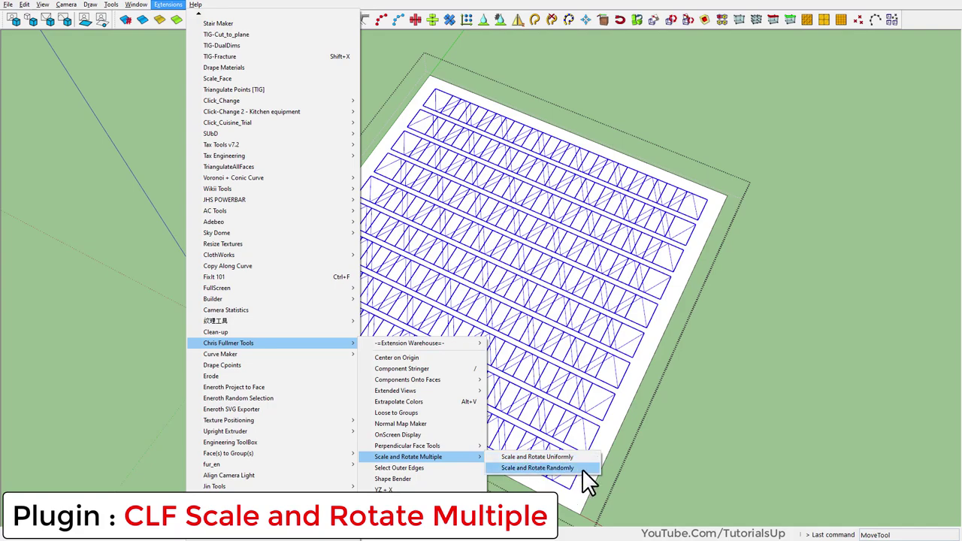
{"action": "left_click", "coordinate": [582, 468]}
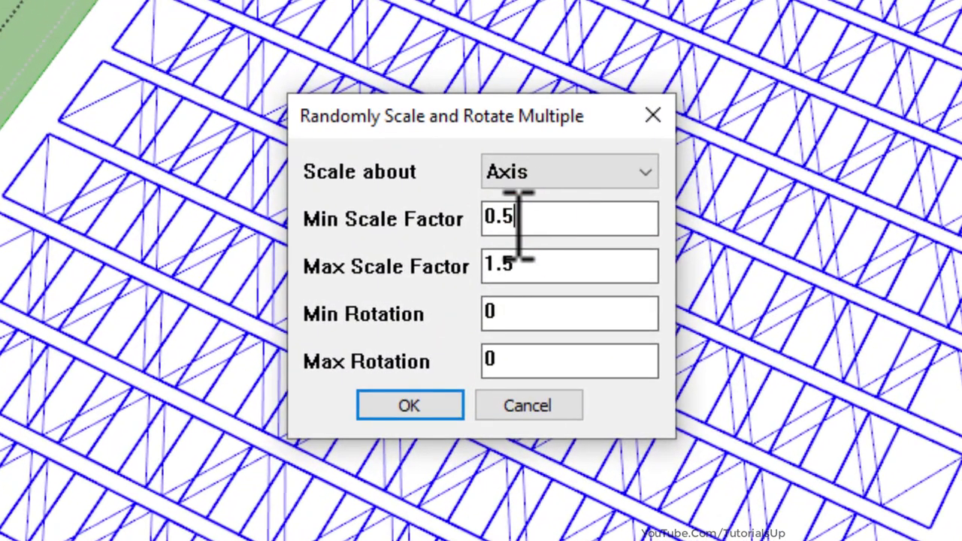
{"action": "left_click_drag", "start_coordinate": [495, 253], "coordinate": [514, 268]}
{"action": "type", "text": "2"}
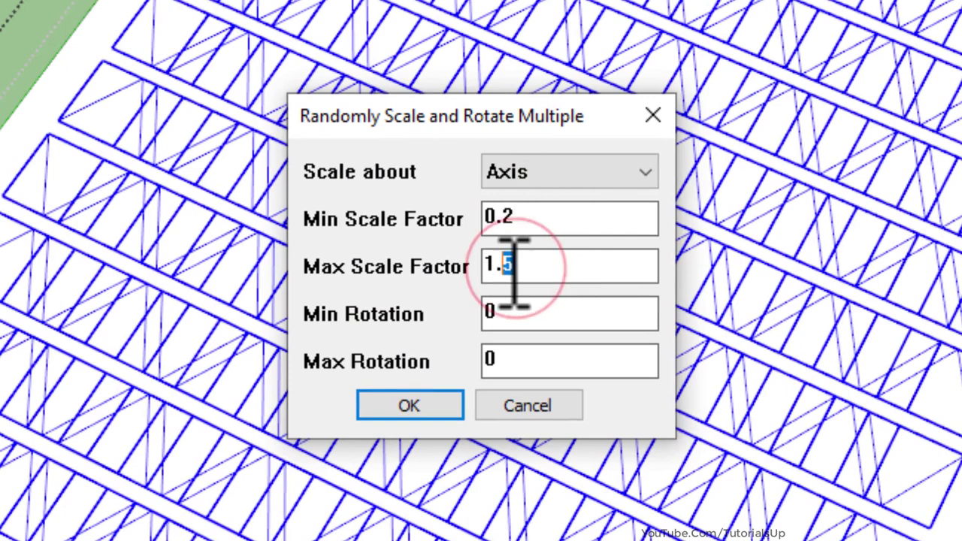
{"action": "type", "text": "1"}
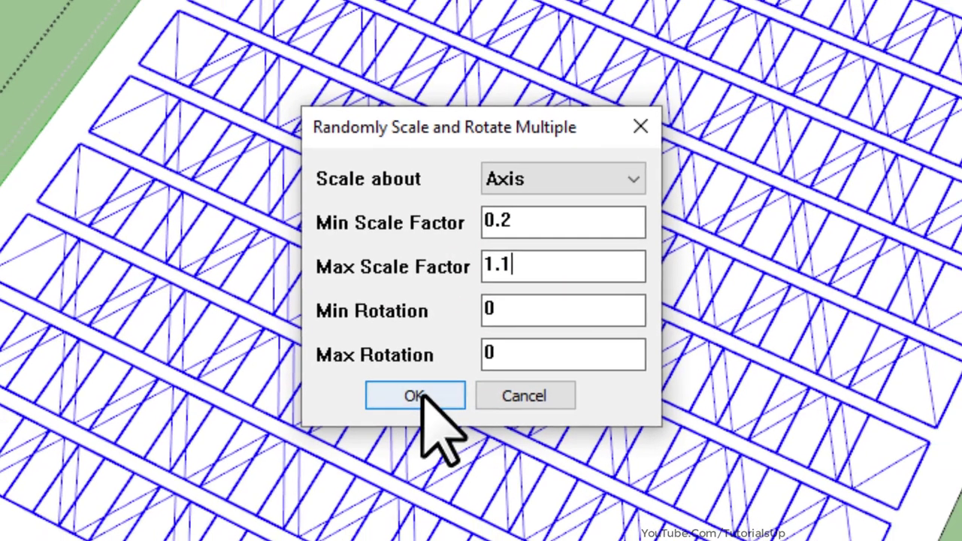
{"action": "left_click", "coordinate": [426, 394]}
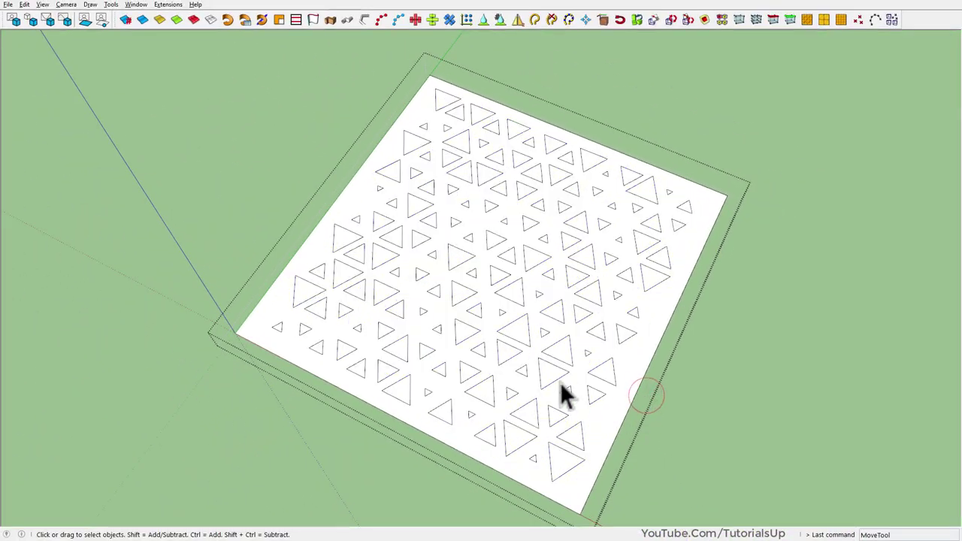
Step: Drop the panel outline from the selection so only the triangles stay selected
{"action": "mouse_move", "coordinate": [563, 390]}
{"action": "middle_mouse_down"}
{"action": "mouse_move", "coordinate": [438, 359]}
{"action": "mouse_move", "coordinate": [506, 344]}
{"action": "middle_mouse_up"}
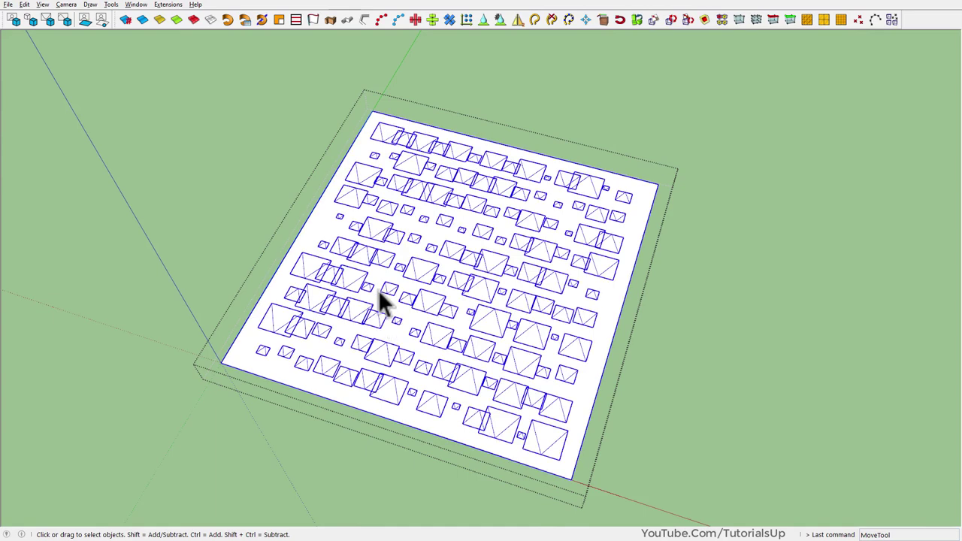
{"action": "left_click", "coordinate": [323, 220]}
{"action": "scroll", "coordinate": [350, 276], "scroll_direction": "up", "scroll_amount": 1}
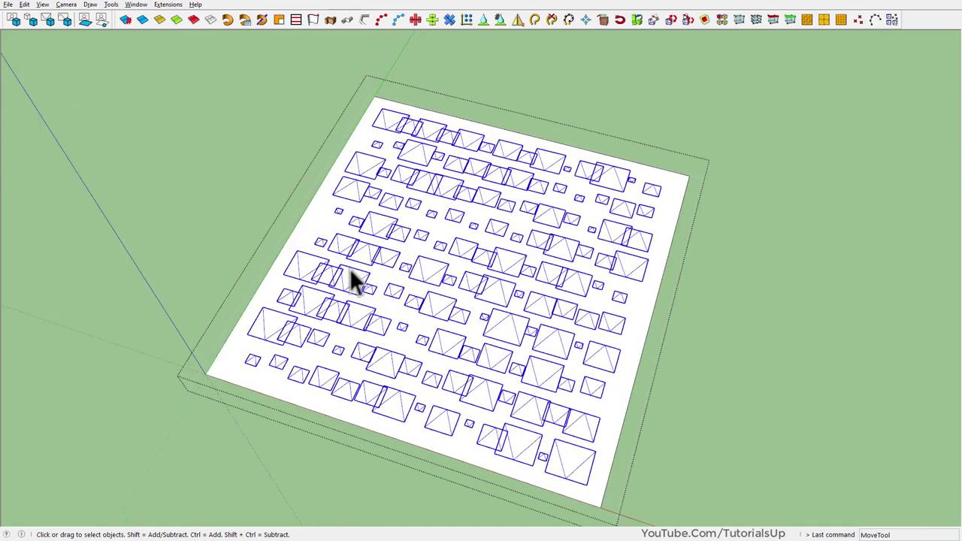
Step: Run Eneroth Random Selection on the triangles, reducing the selected share and shuffling
{"action": "left_click", "coordinate": [168, 6]}
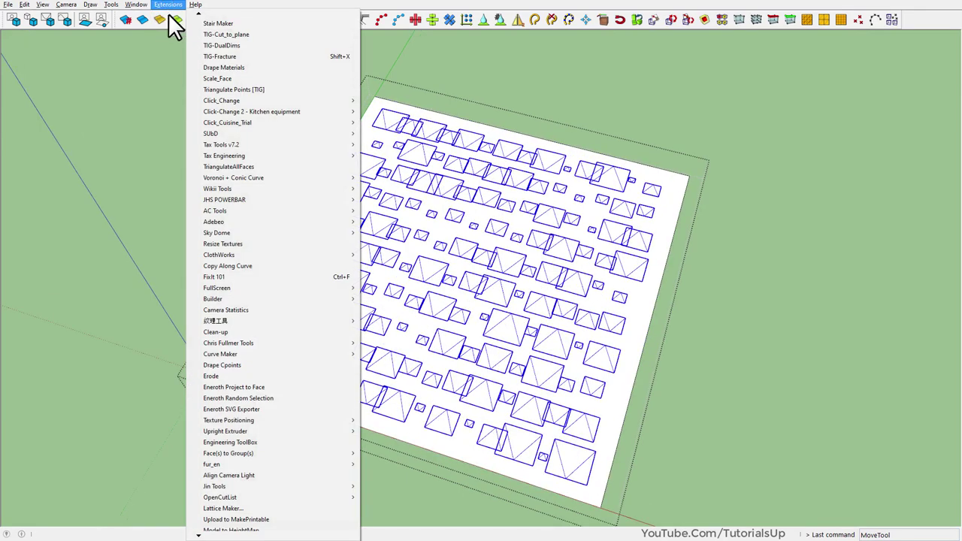
{"action": "left_click", "coordinate": [291, 397]}
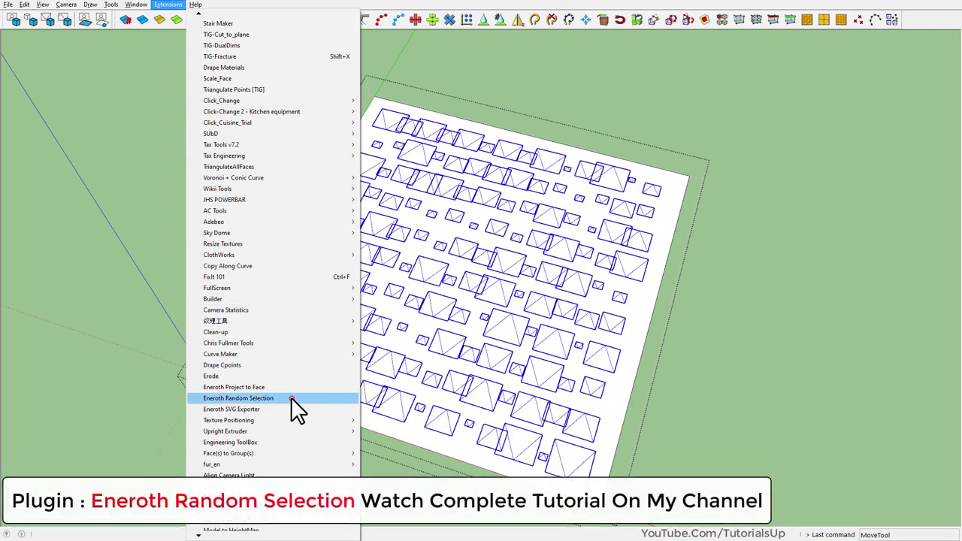
{"action": "mouse_move", "coordinate": [470, 247]}
{"action": "left_mouse_down"}
{"action": "mouse_move", "coordinate": [739, 167]}
{"action": "mouse_move", "coordinate": [789, 120]}
{"action": "left_mouse_up"}
{"action": "left_click_drag", "start_coordinate": [897, 135], "coordinate": [761, 135]}
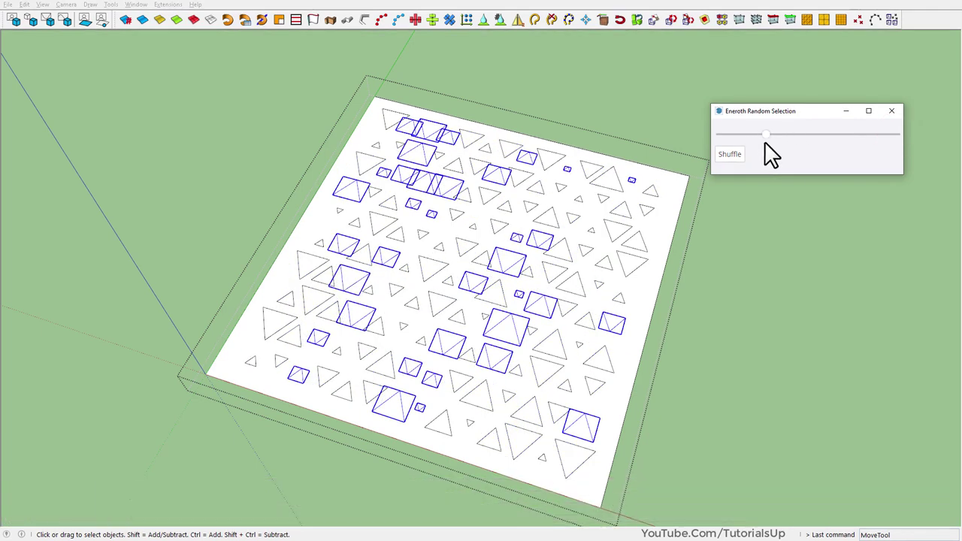
{"action": "left_click", "coordinate": [739, 155]}
{"action": "left_click", "coordinate": [740, 156]}
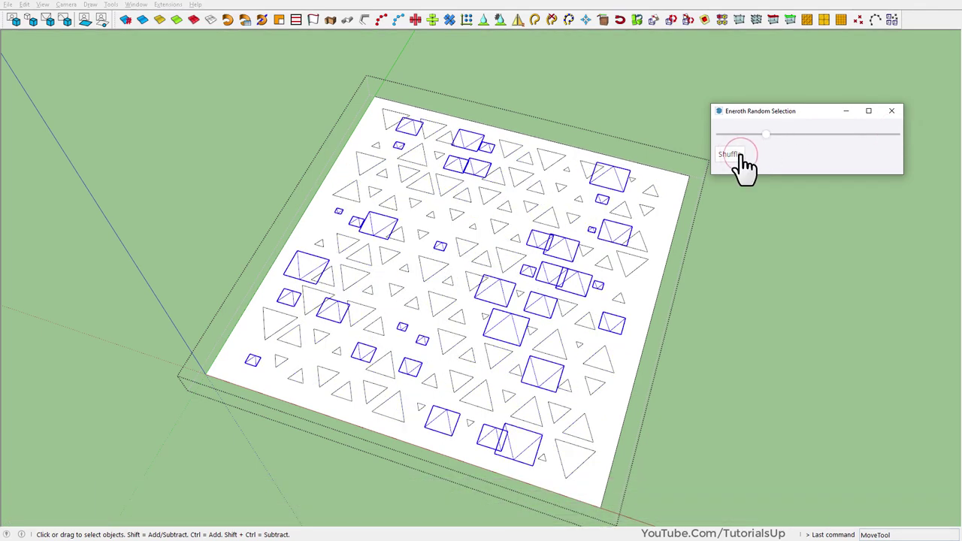
Step: Lower the share further, reshuffle until satisfied, then erase the randomly selected triangles
{"action": "left_click_drag", "start_coordinate": [765, 135], "coordinate": [755, 140]}
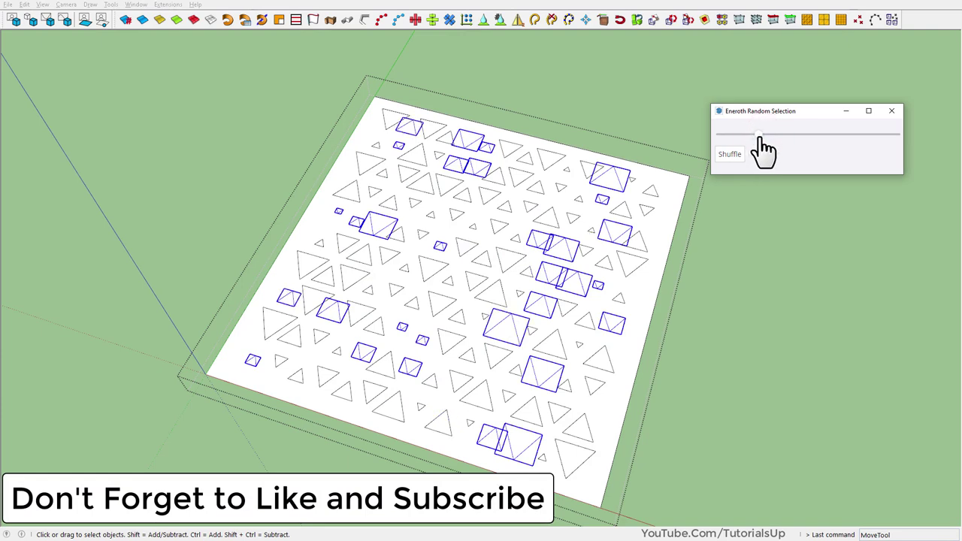
{"action": "left_click", "coordinate": [738, 155]}
{"action": "left_click", "coordinate": [736, 154]}
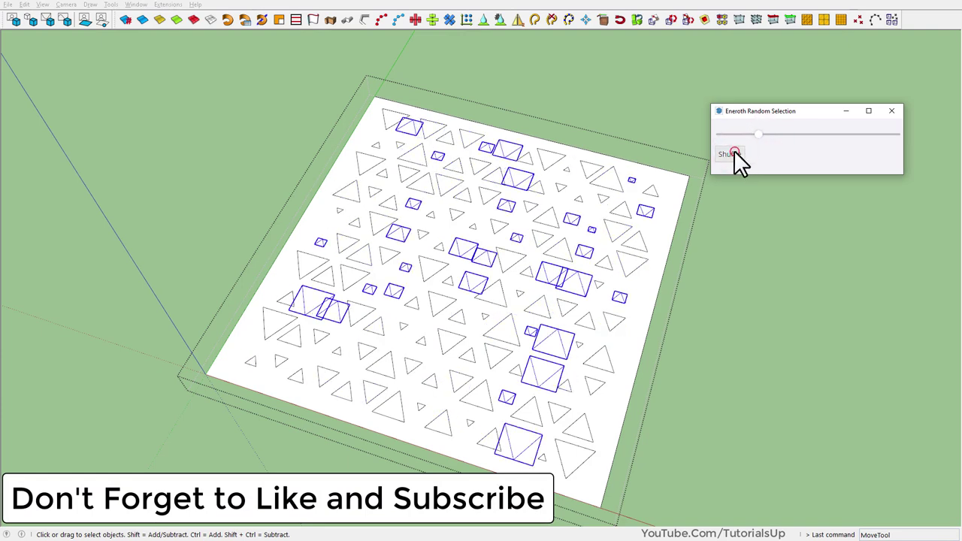
{"action": "left_click", "coordinate": [735, 153]}
{"action": "left_click", "coordinate": [735, 154]}
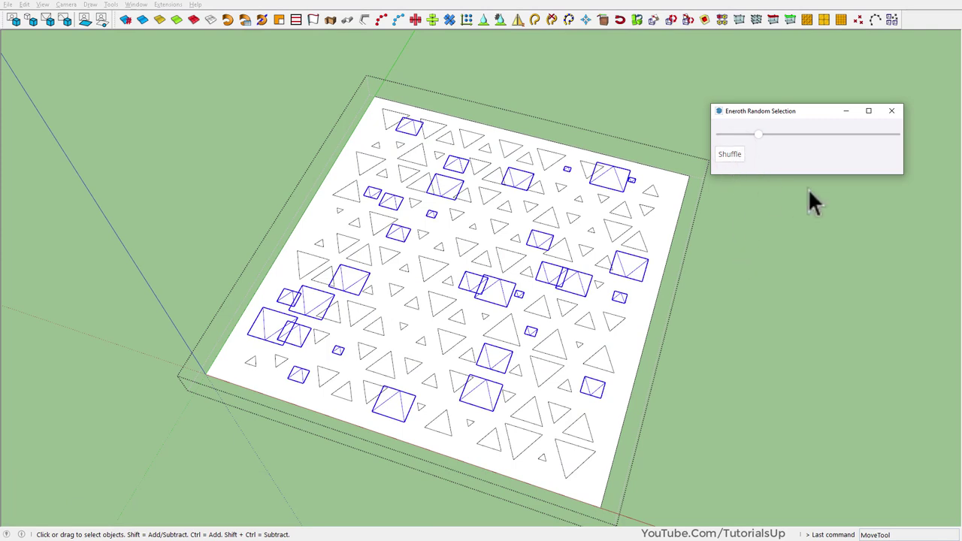
{"action": "left_click", "coordinate": [893, 111]}
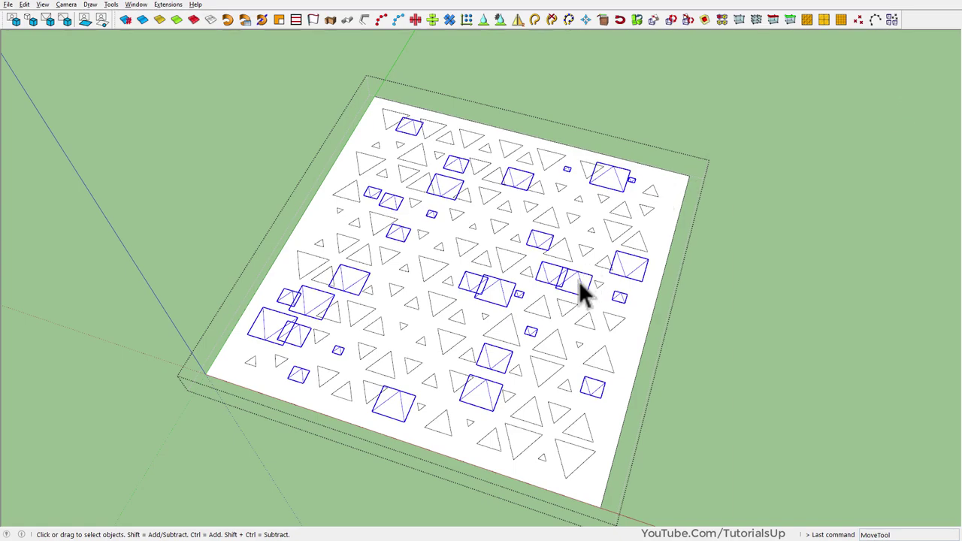
{"action": "right_click", "coordinate": [580, 286]}
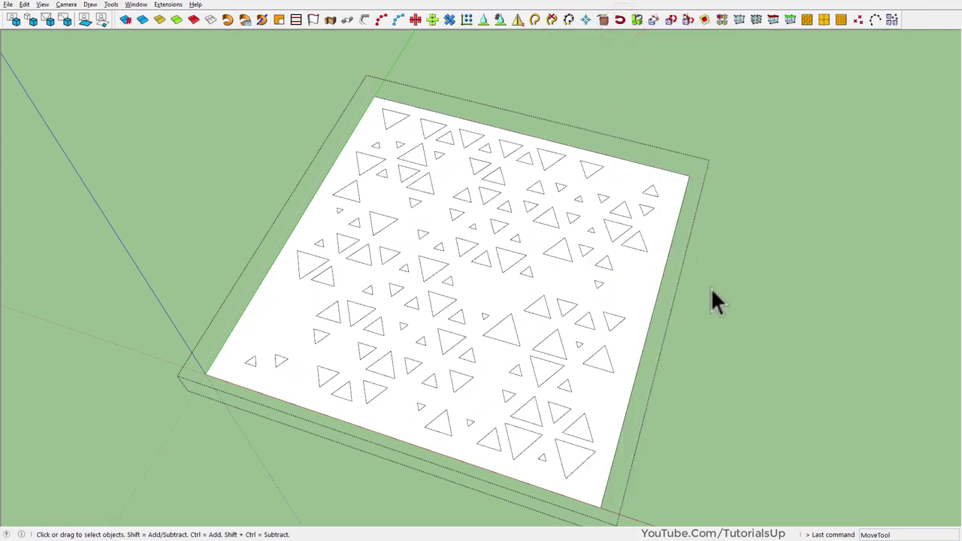
Step: Box-select the left triangle panel and explode it into loose geometry
{"action": "scroll", "coordinate": [333, 285], "scroll_direction": "down", "scroll_amount": 3}
{"action": "mouse_move", "coordinate": [332, 286]}
{"action": "middle_mouse_down"}
{"action": "mouse_move", "coordinate": [365, 453]}
{"action": "mouse_move", "coordinate": [569, 241]}
{"action": "mouse_move", "coordinate": [597, 351]}
{"action": "middle_mouse_up"}
{"action": "left_click", "coordinate": [453, 295]}
{"action": "middle_click_drag", "start_coordinate": [481, 340], "coordinate": [398, 294]}
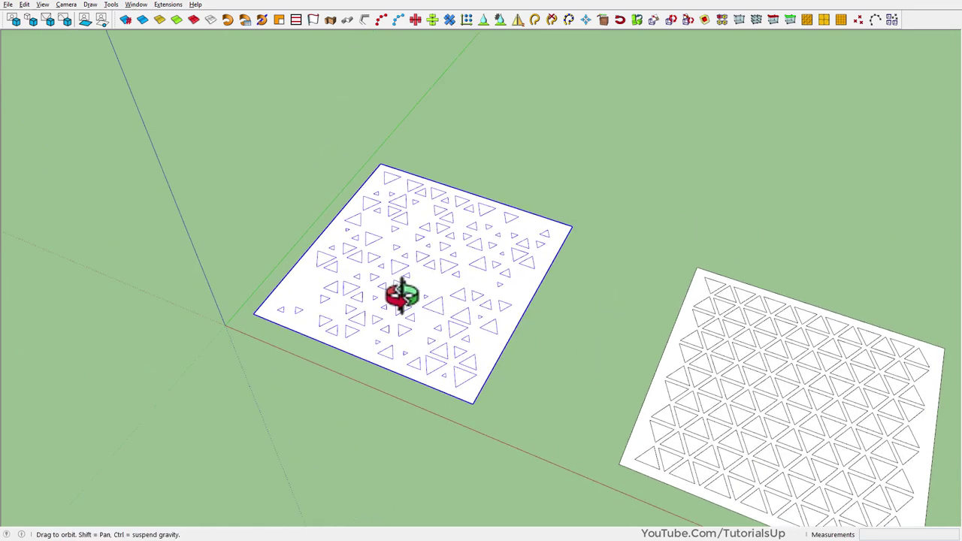
{"action": "scroll", "coordinate": [421, 307], "scroll_direction": "up", "scroll_amount": 3}
{"action": "scroll", "coordinate": [444, 350], "scroll_direction": "up", "scroll_amount": 2}
{"action": "scroll", "coordinate": [631, 454], "scroll_direction": "down", "scroll_amount": 2}
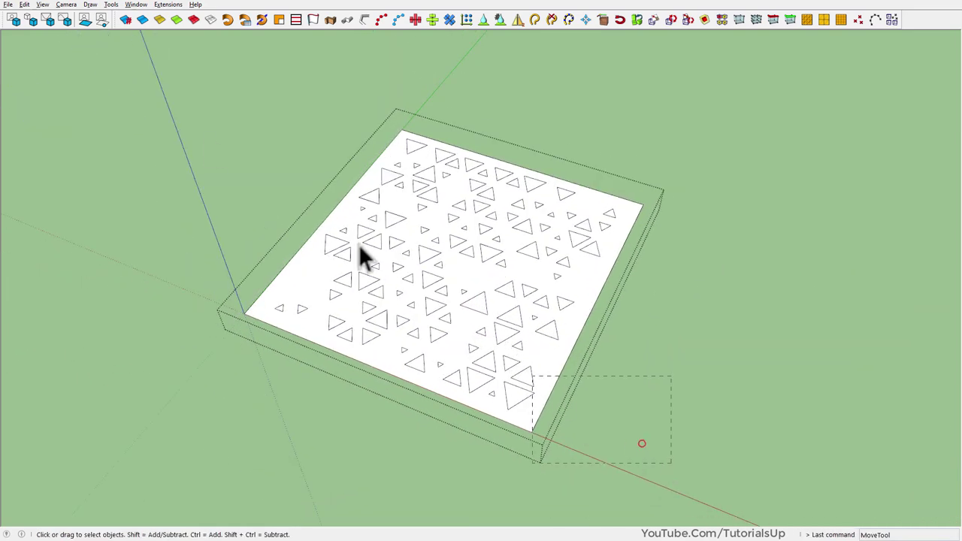
{"action": "left_click_drag", "start_coordinate": [149, 85], "coordinate": [154, 88]}
{"action": "right_click", "coordinate": [514, 219]}
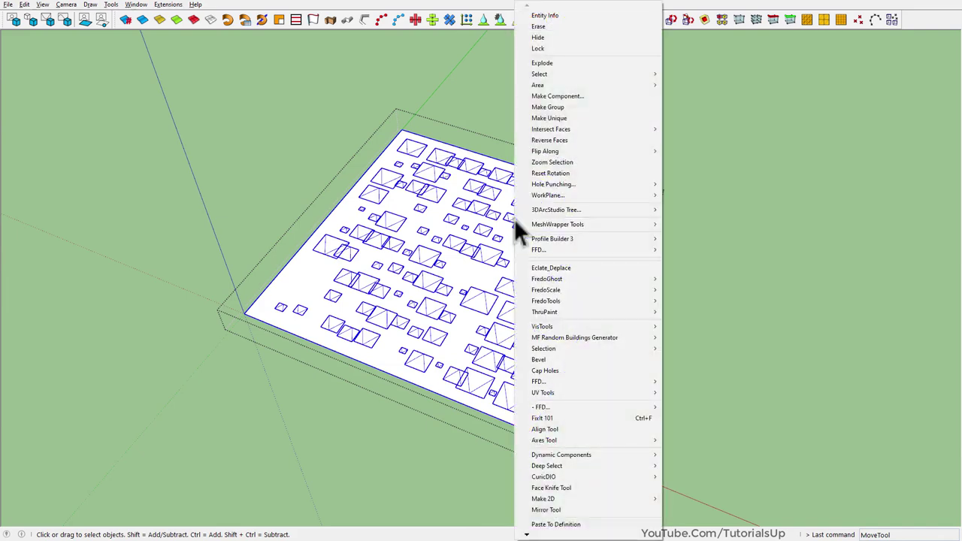
{"action": "left_click", "coordinate": [546, 62]}
Step: Select the plate face, invert the selection to the triangles, and erase them
{"action": "left_click", "coordinate": [578, 311]}
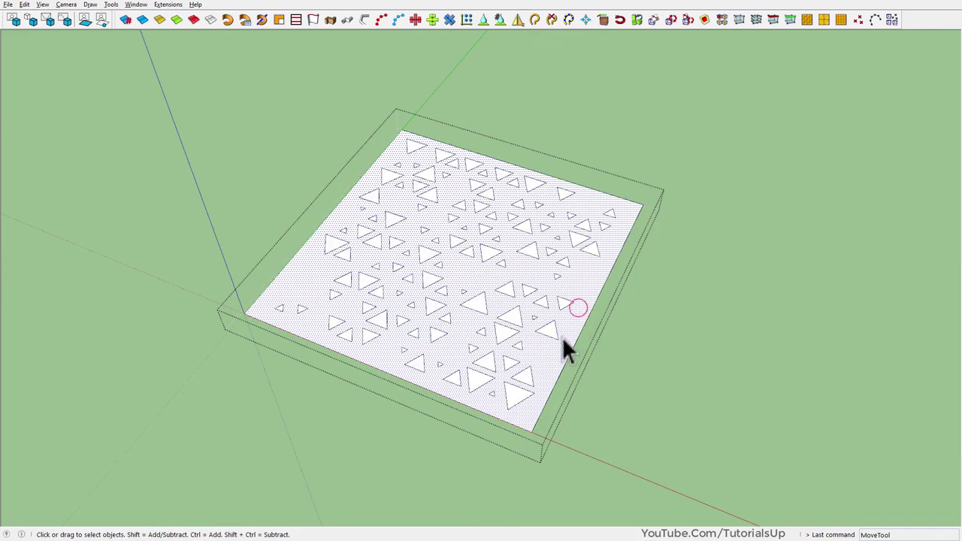
{"action": "scroll", "coordinate": [563, 335], "scroll_direction": "up", "scroll_amount": 3}
{"action": "double_click", "coordinate": [563, 332]}
{"action": "right_click", "coordinate": [575, 294]}
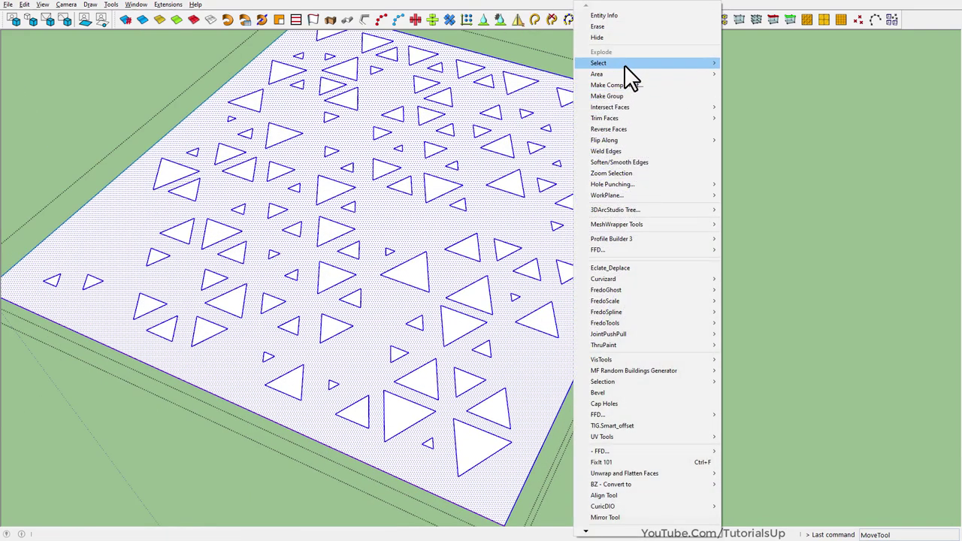
{"action": "mouse_move", "coordinate": [599, 63]}
{"action": "left_click", "coordinate": [782, 117]}
{"action": "scroll", "coordinate": [601, 342], "scroll_direction": "down", "scroll_amount": 3}
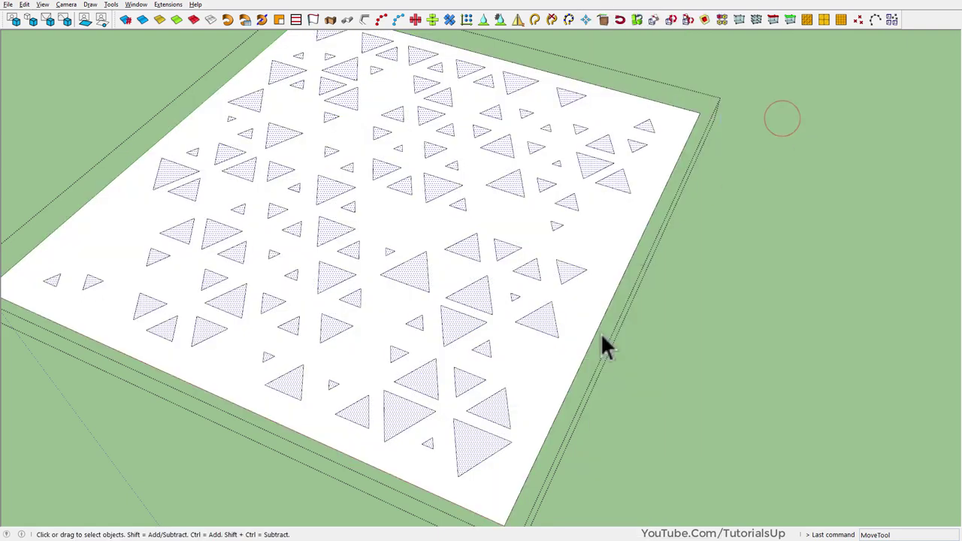
{"action": "middle_click_drag", "start_coordinate": [601, 343], "coordinate": [566, 300]}
{"action": "right_click", "coordinate": [571, 293]}
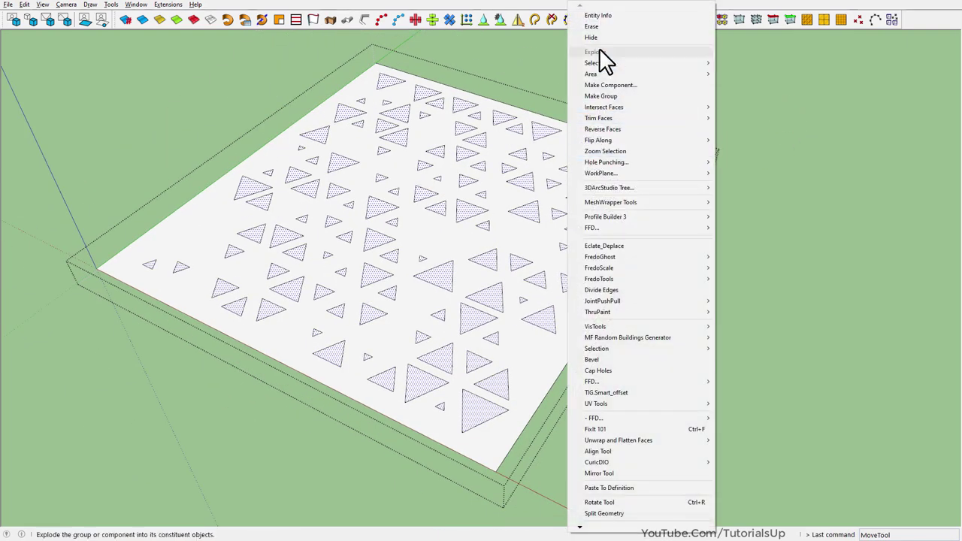
{"action": "left_click", "coordinate": [599, 26]}
Step: Start push/pulling the perforated plate face upward to give it thickness
{"action": "middle_click_drag", "start_coordinate": [563, 279], "coordinate": [560, 235]}
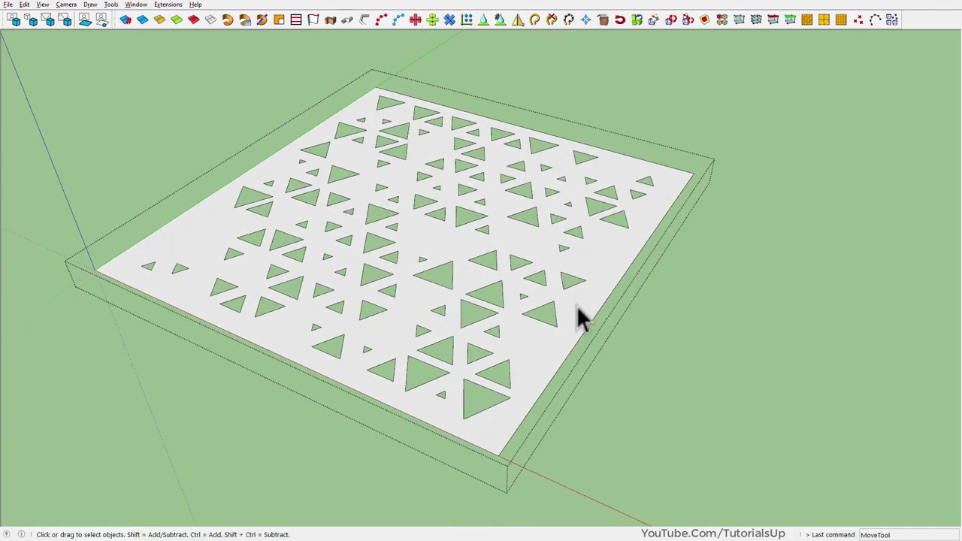
{"action": "scroll", "coordinate": [590, 304], "scroll_direction": "up", "scroll_amount": 2}
{"action": "key", "text": "p"}
{"action": "left_click", "coordinate": [601, 290]}
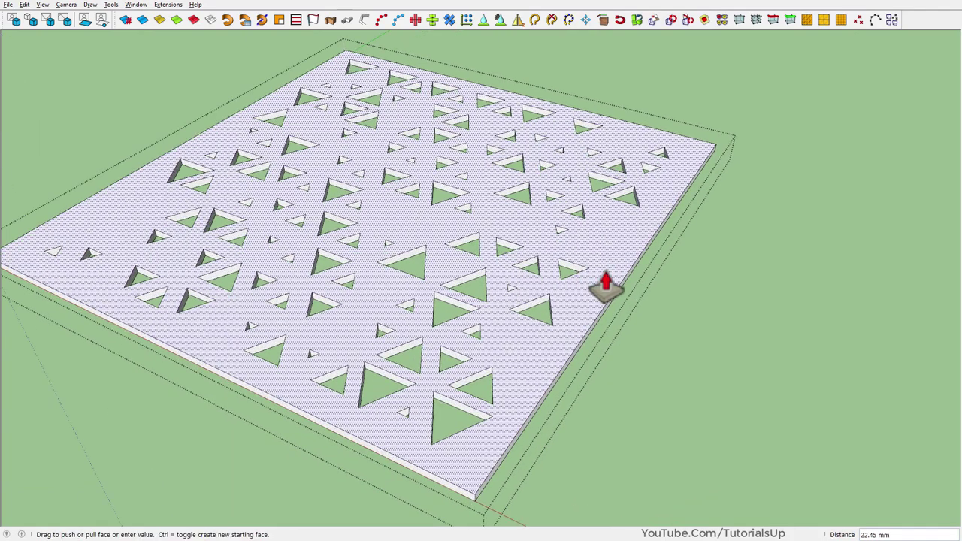
Step: Commit the plate's thickness, then orbit and zoom out to show all three panels
{"action": "left_click", "coordinate": [605, 289]}
{"action": "middle_click_drag", "start_coordinate": [603, 278], "coordinate": [455, 329]}
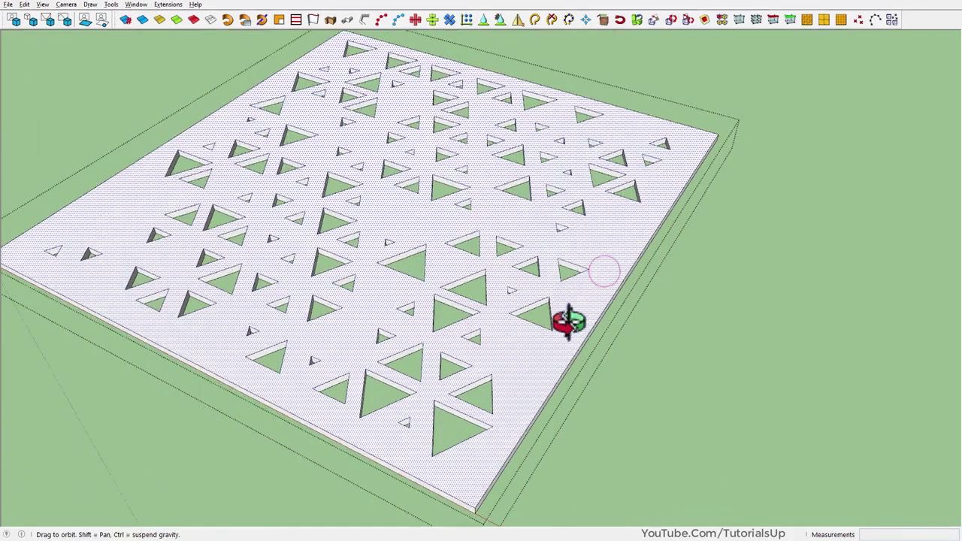
{"action": "key", "text": "space"}
{"action": "scroll", "coordinate": [465, 251], "scroll_direction": "up", "scroll_amount": 3}
{"action": "mouse_move", "coordinate": [464, 252]}
{"action": "middle_mouse_down"}
{"action": "mouse_move", "coordinate": [744, 372]}
{"action": "mouse_move", "coordinate": [767, 97]}
{"action": "middle_mouse_up"}
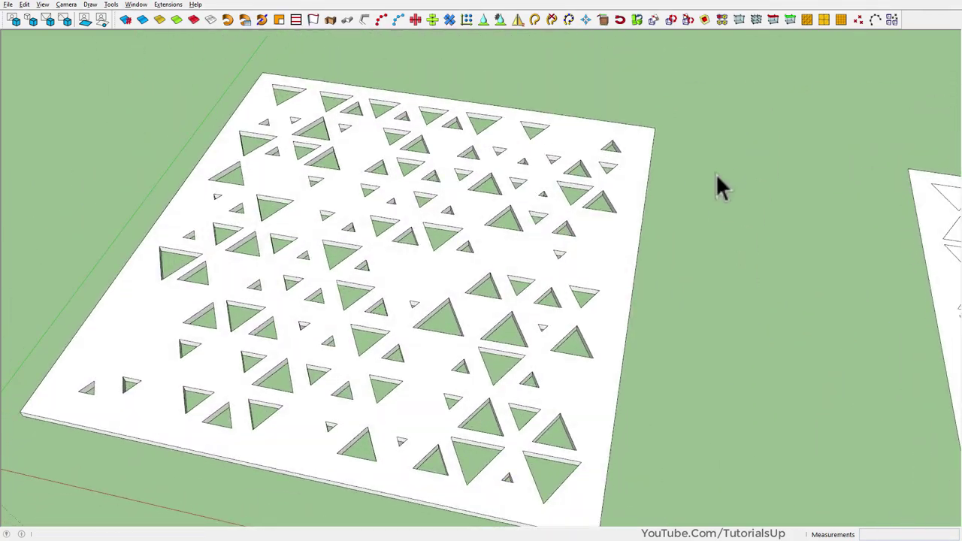
{"action": "scroll", "coordinate": [537, 253], "scroll_direction": "down", "scroll_amount": 2}
{"action": "mouse_move", "coordinate": [536, 253]}
{"action": "middle_mouse_down"}
{"action": "mouse_move", "coordinate": [395, 439]}
{"action": "mouse_move", "coordinate": [305, 253]}
{"action": "mouse_move", "coordinate": [217, 212]}
{"action": "middle_mouse_up"}
{"action": "scroll", "coordinate": [75, 258], "scroll_direction": "down", "scroll_amount": 3}
{"action": "scroll", "coordinate": [706, 331], "scroll_direction": "up", "scroll_amount": 2}
{"action": "scroll", "coordinate": [466, 334], "scroll_direction": "up", "scroll_amount": 2}
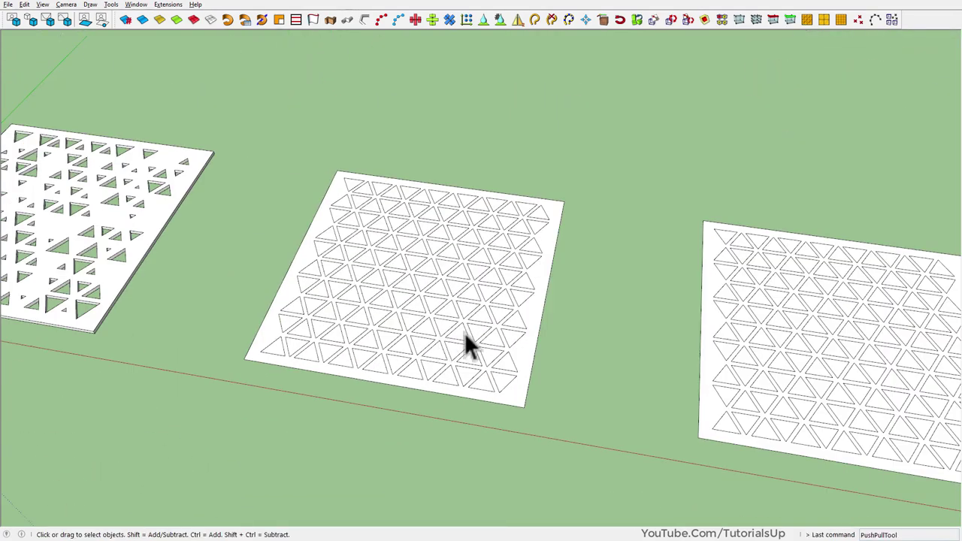
Step: Explode the middle plate into separate pieces
{"action": "scroll", "coordinate": [488, 391], "scroll_direction": "down", "scroll_amount": 2}
{"action": "right_click", "coordinate": [515, 321]}
{"action": "left_click", "coordinate": [535, 99]}
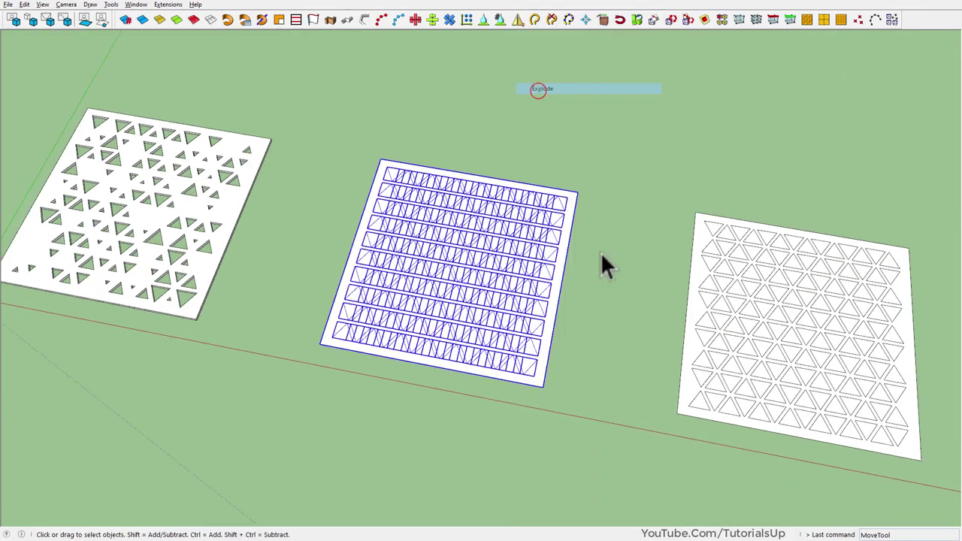
Step: Copy a corner triangle of the middle plate to just below it
{"action": "left_click", "coordinate": [521, 374]}
{"action": "scroll", "coordinate": [531, 366], "scroll_direction": "up", "scroll_amount": 3}
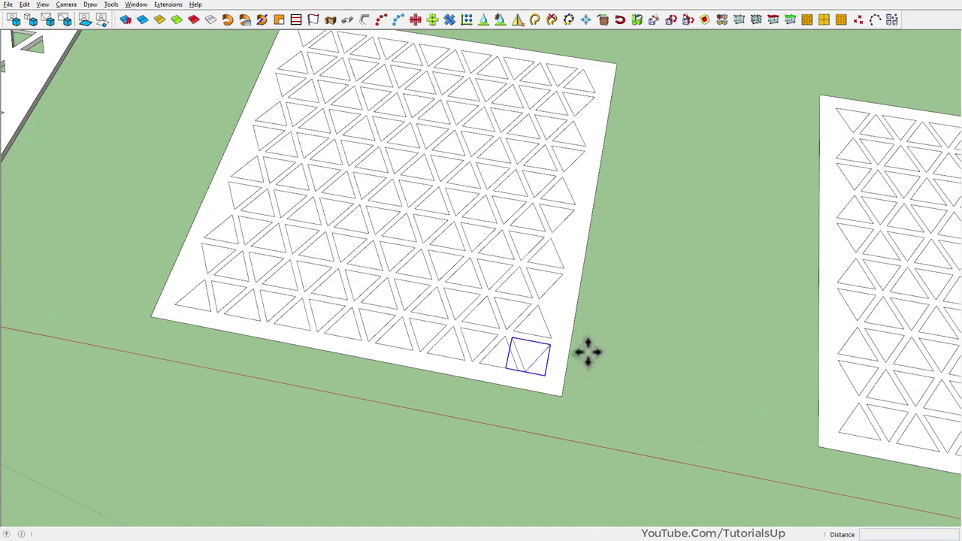
{"action": "left_click", "coordinate": [618, 328]}
{"action": "key", "text": "ctrl"}
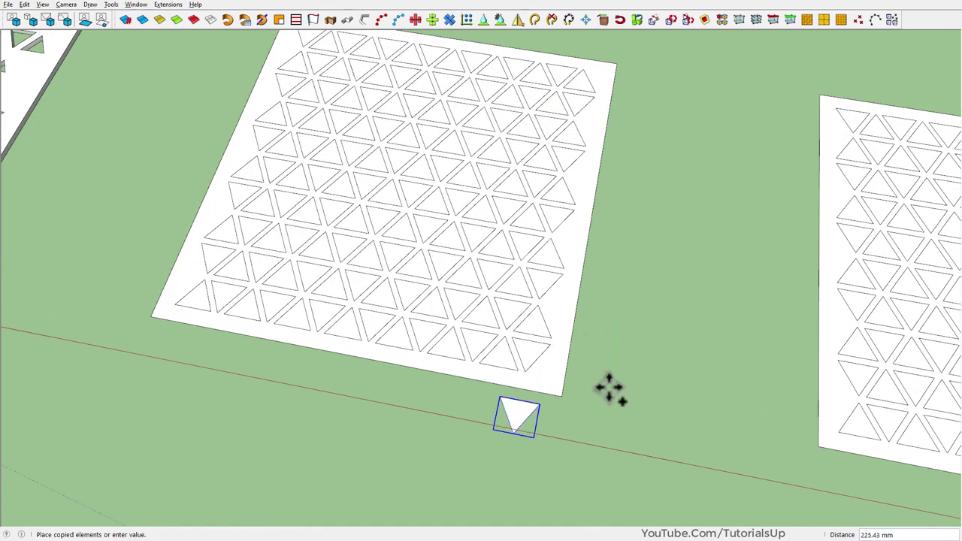
{"action": "left_click", "coordinate": [609, 403]}
{"action": "key", "text": "space"}
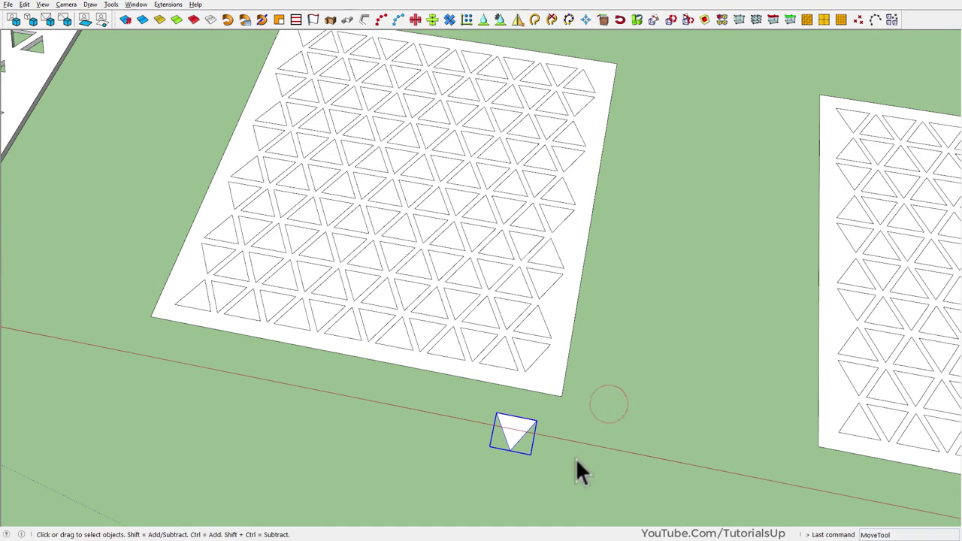
Step: Make the copied triangle unique
{"action": "scroll", "coordinate": [499, 394], "scroll_direction": "up", "scroll_amount": 3}
{"action": "right_click", "coordinate": [478, 409]}
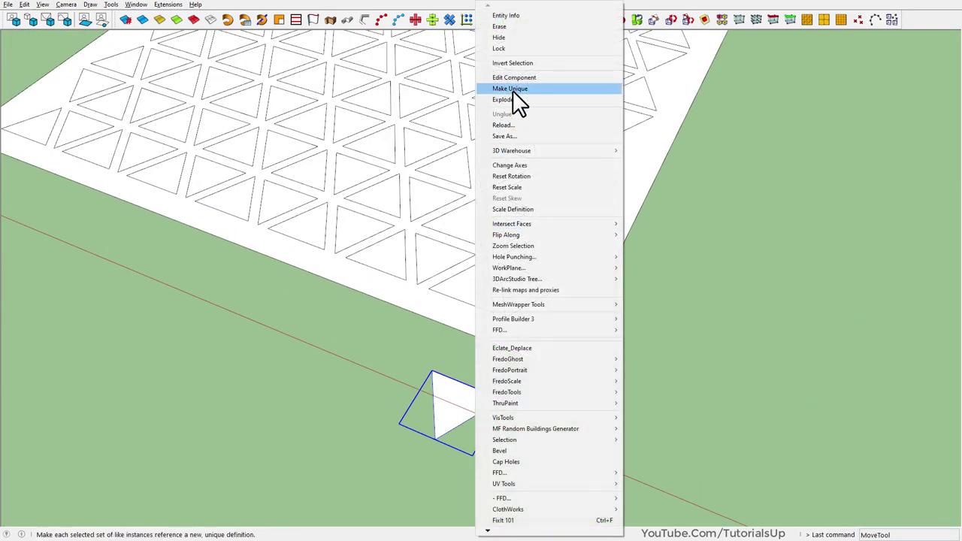
{"action": "left_click", "coordinate": [512, 91]}
{"action": "right_click", "coordinate": [483, 407]}
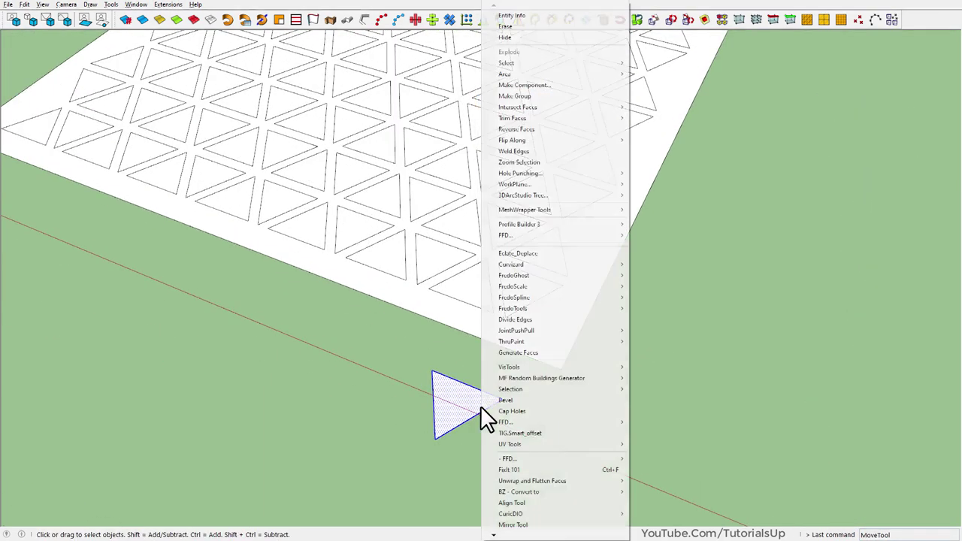
Step: Define component 'A' with description 'A', placing its axes origin on the triangle
{"action": "left_click", "coordinate": [554, 84]}
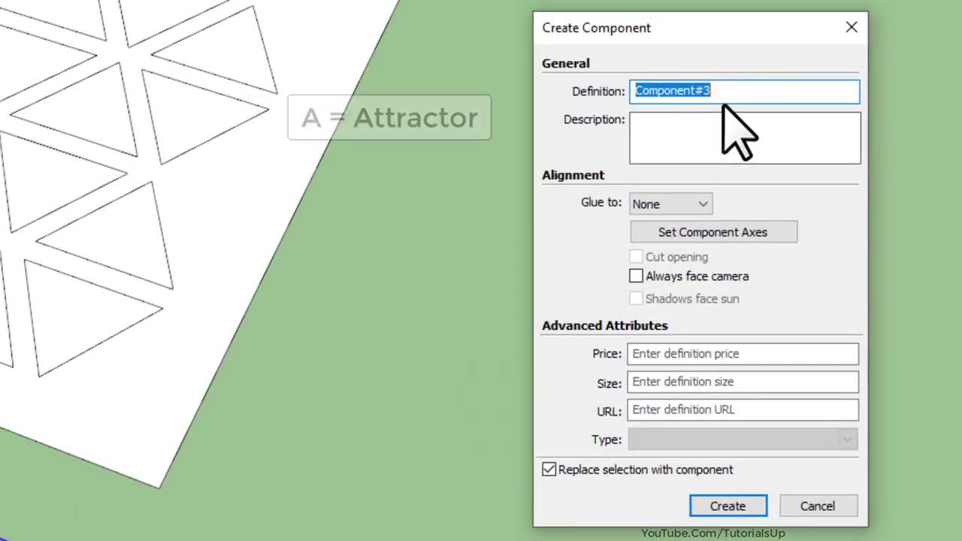
{"action": "type", "text": "A"}
{"action": "left_click", "coordinate": [738, 132]}
{"action": "type", "text": "A"}
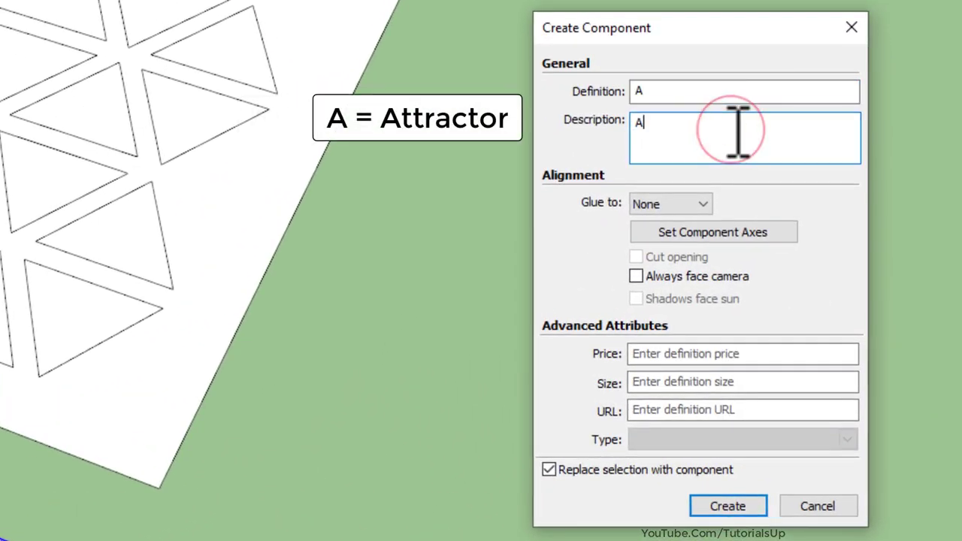
{"action": "left_click", "coordinate": [714, 237]}
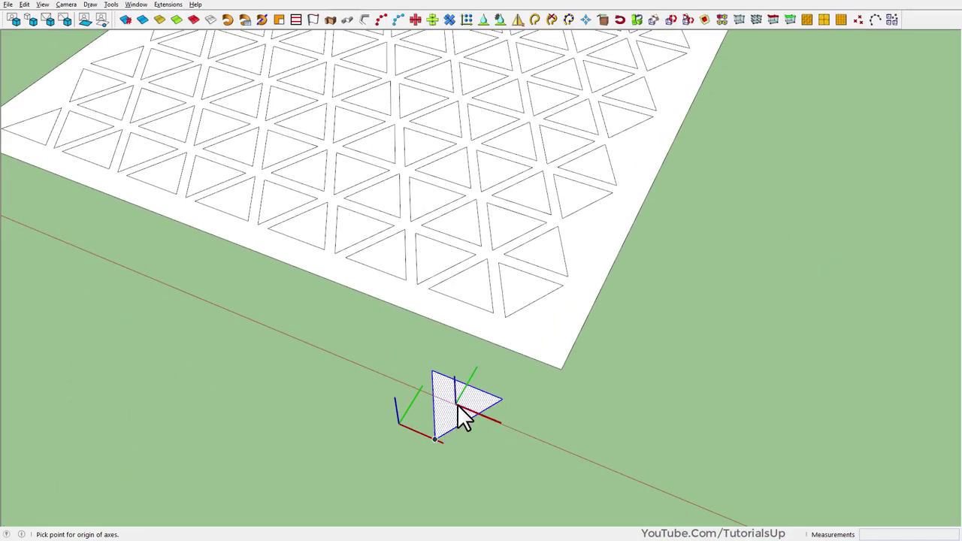
{"action": "left_click", "coordinate": [460, 412]}
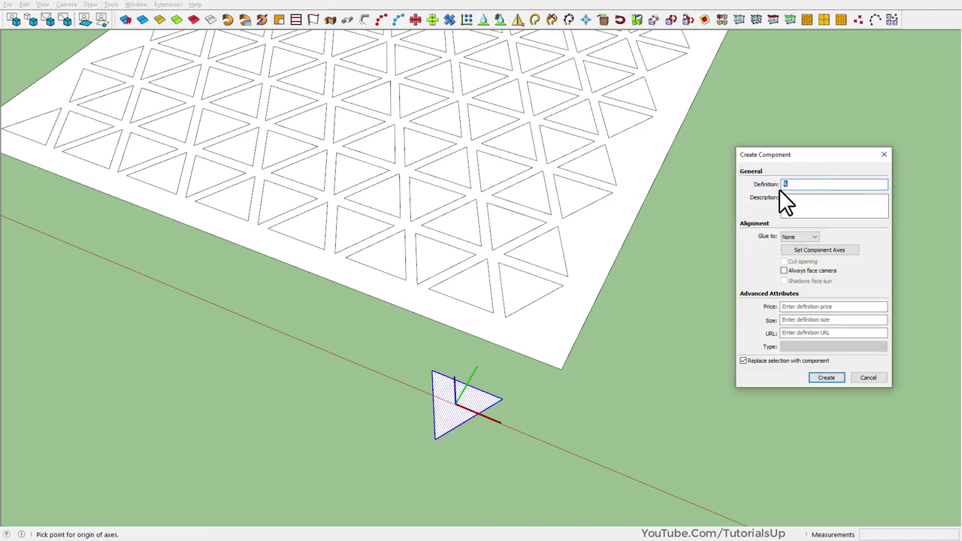
Step: Create component A and window-select the middle plate together with it
{"action": "left_click", "coordinate": [826, 378]}
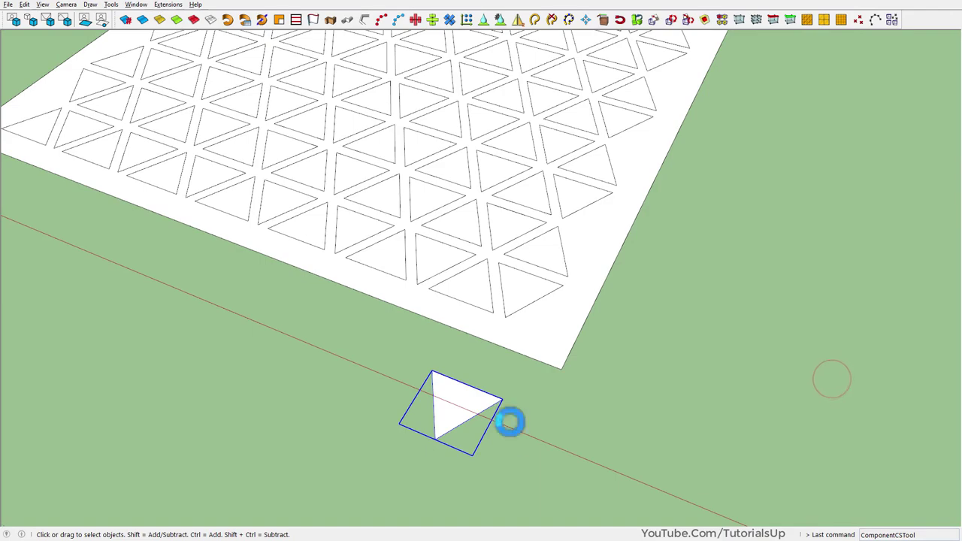
{"action": "scroll", "coordinate": [511, 435], "scroll_direction": "down", "scroll_amount": 2}
{"action": "scroll", "coordinate": [447, 404], "scroll_direction": "down", "scroll_amount": 2}
{"action": "scroll", "coordinate": [448, 404], "scroll_direction": "down", "scroll_amount": 2}
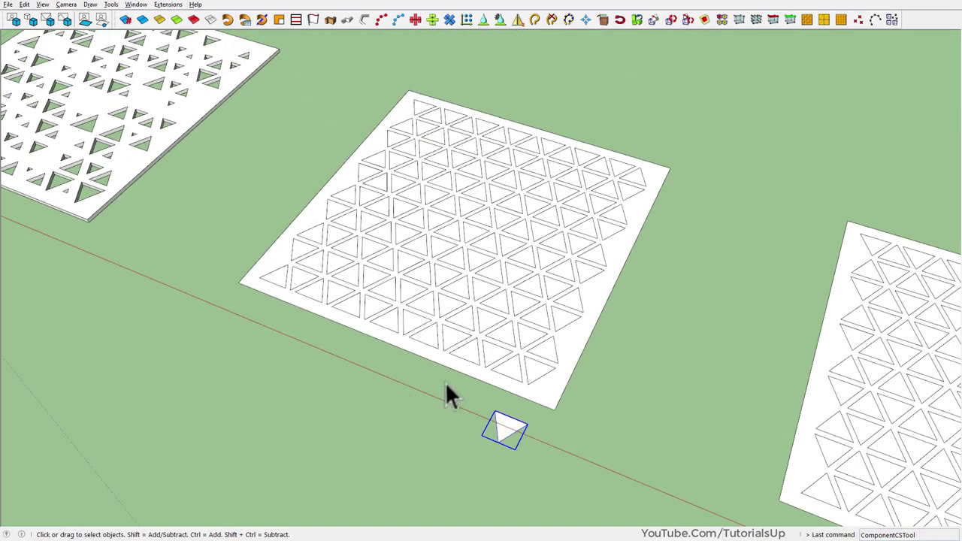
{"action": "middle_click_drag", "start_coordinate": [444, 323], "coordinate": [515, 318]}
{"action": "mouse_move", "coordinate": [312, 188]}
{"action": "middle_mouse_down"}
{"action": "mouse_move", "coordinate": [462, 296]}
{"action": "mouse_move", "coordinate": [359, 222]}
{"action": "middle_mouse_up"}
{"action": "left_click_drag", "start_coordinate": [253, 81], "coordinate": [604, 451]}
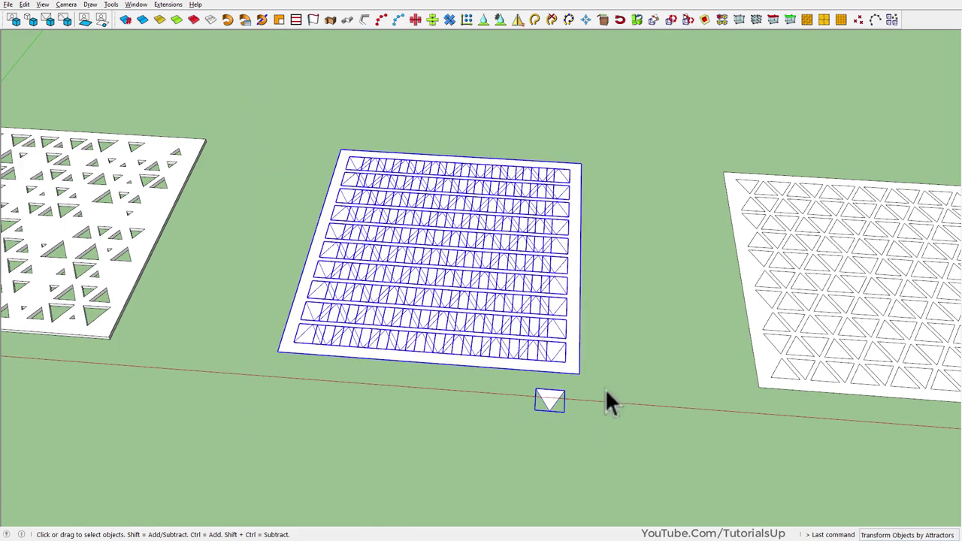
{"action": "middle_click_drag", "start_coordinate": [577, 319], "coordinate": [463, 335]}
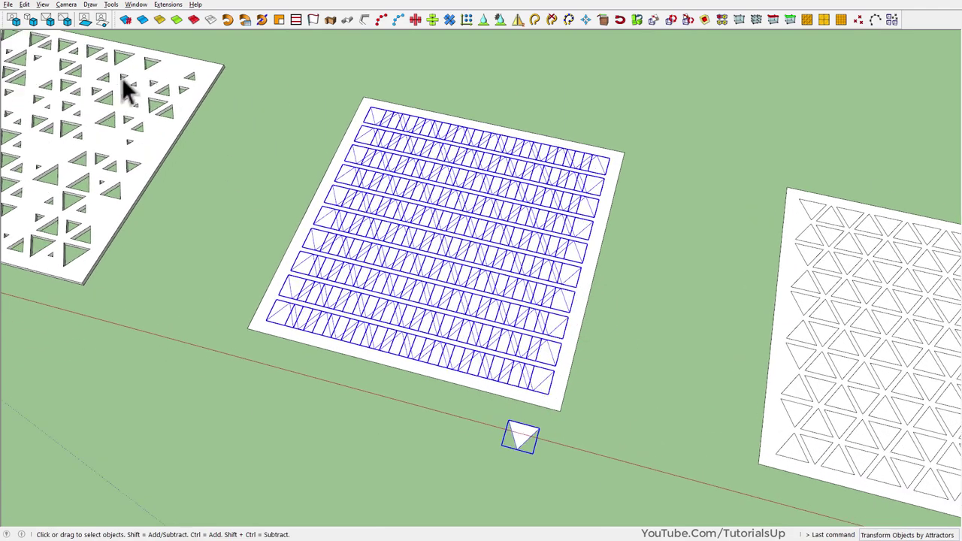
Step: Set Transform Objects by Attractors to Uniform Scaling, 10', Linear, Decrease, multiplier 1.8
{"action": "left_click", "coordinate": [32, 21]}
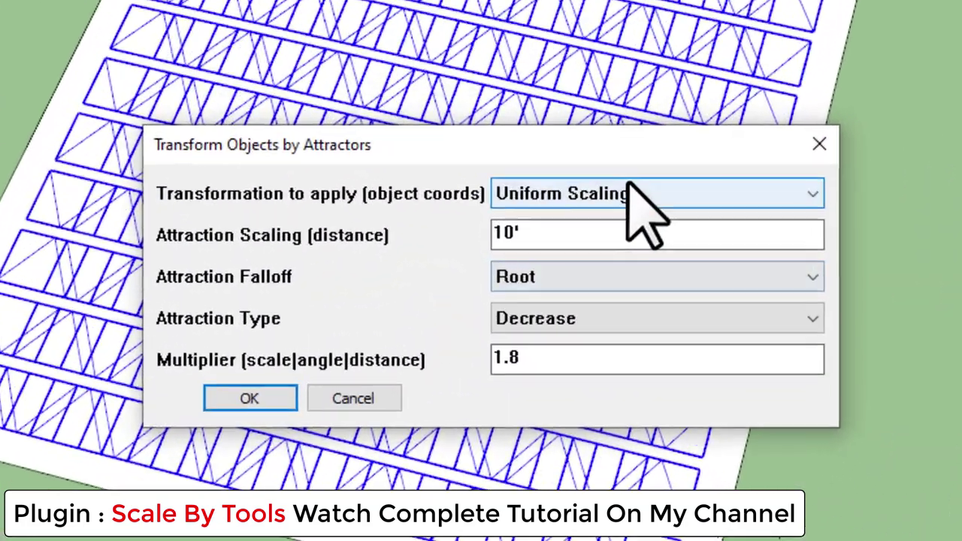
{"action": "left_click", "coordinate": [634, 188]}
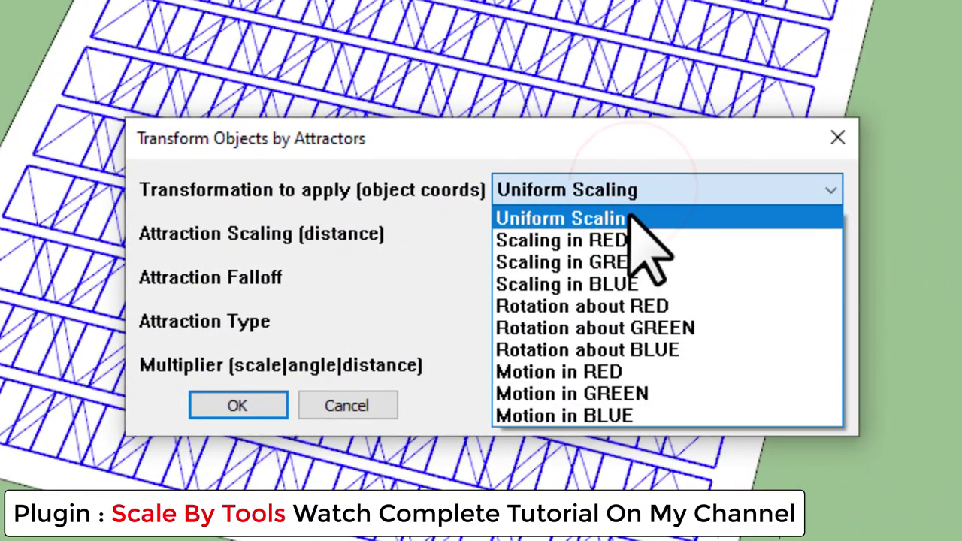
{"action": "left_click", "coordinate": [631, 217]}
{"action": "left_click", "coordinate": [565, 278]}
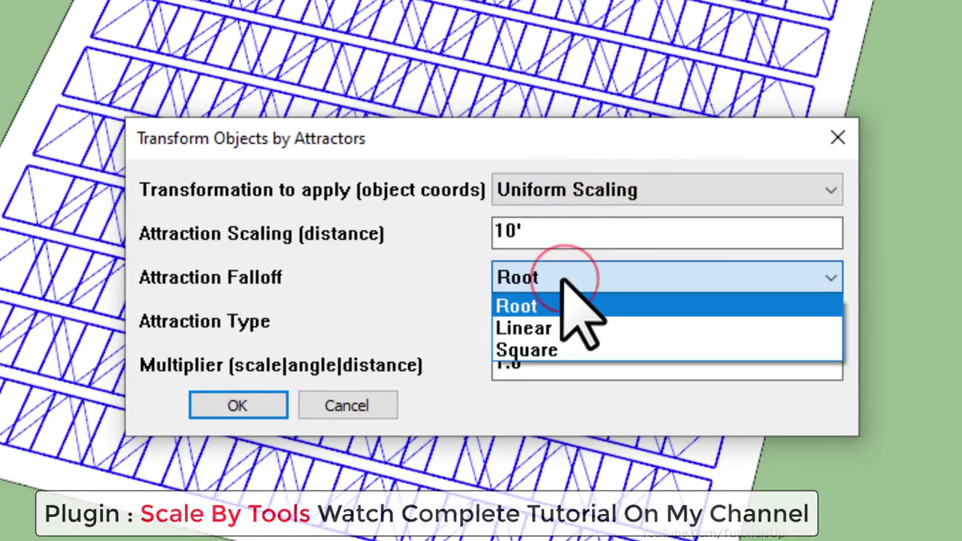
{"action": "left_click", "coordinate": [565, 329]}
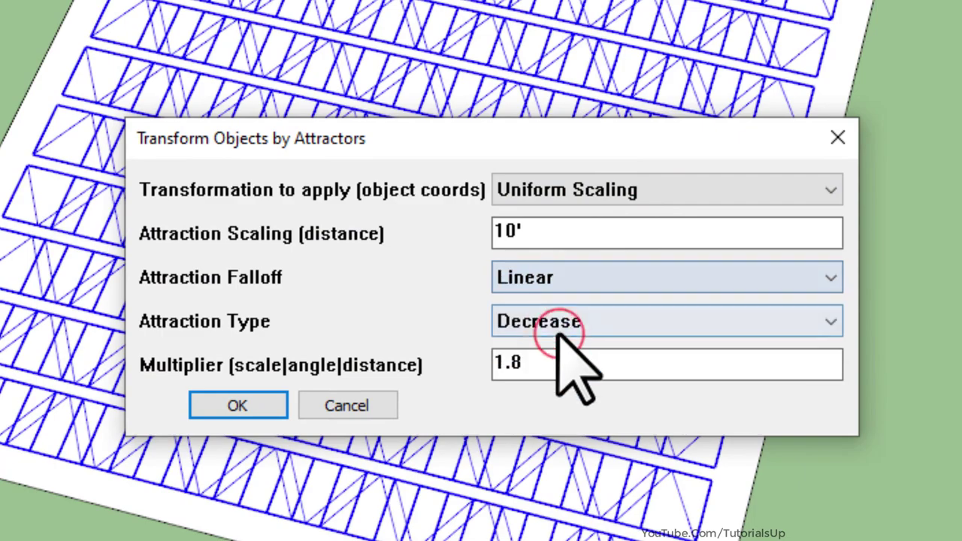
{"action": "left_click", "coordinate": [568, 324]}
{"action": "left_click", "coordinate": [568, 325]}
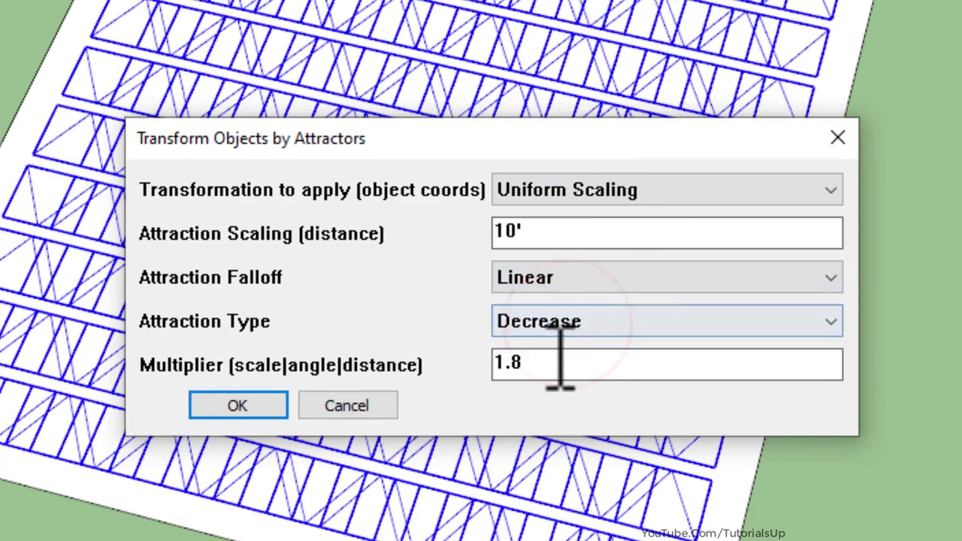
{"action": "left_click_drag", "start_coordinate": [549, 363], "coordinate": [440, 387]}
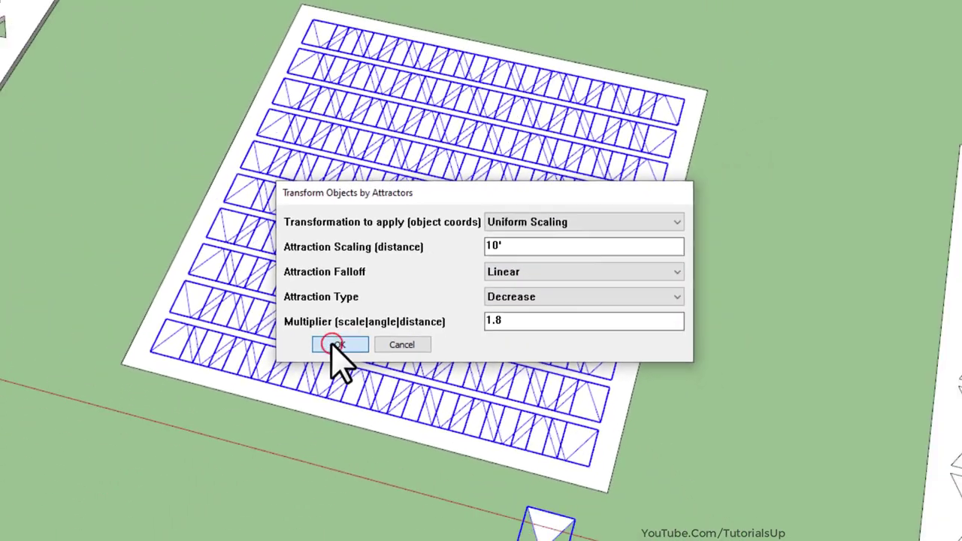
Step: Apply the linear attractor scaling, inspect the result, then undo it
{"action": "left_click", "coordinate": [237, 406]}
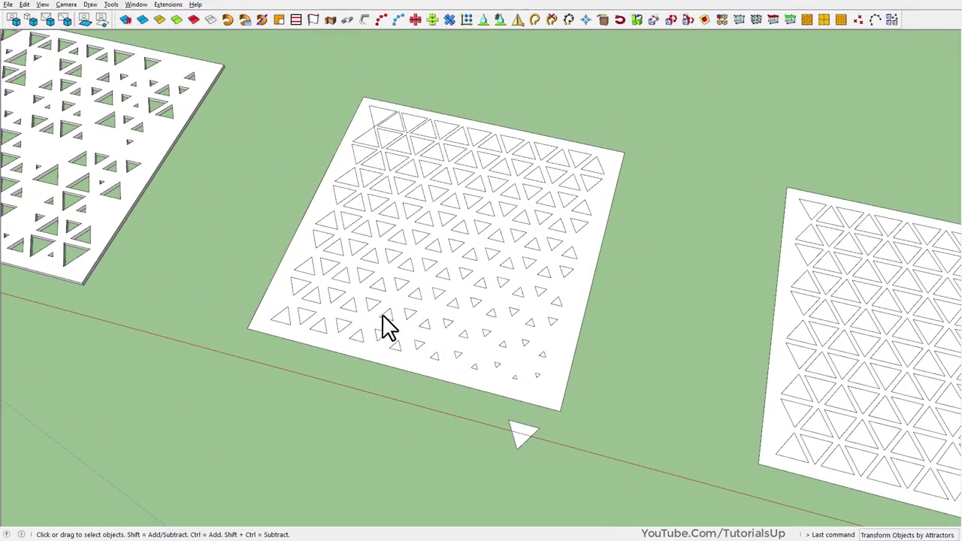
{"action": "mouse_move", "coordinate": [513, 353]}
{"action": "middle_mouse_down"}
{"action": "mouse_move", "coordinate": [746, 366]}
{"action": "mouse_move", "coordinate": [397, 307]}
{"action": "mouse_move", "coordinate": [429, 247]}
{"action": "mouse_move", "coordinate": [493, 268]}
{"action": "mouse_move", "coordinate": [634, 376]}
{"action": "middle_mouse_up"}
{"action": "key", "text": "ctrl+z"}
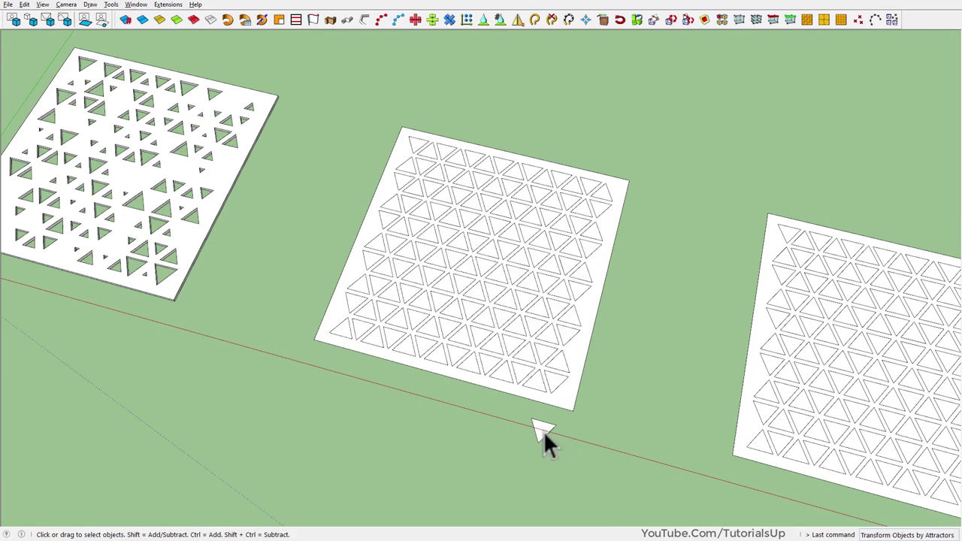
Step: Reselect the middle panel and rerun the attractor scaling with Root falloff
{"action": "mouse_move", "coordinate": [366, 123]}
{"action": "middle_mouse_down"}
{"action": "mouse_move", "coordinate": [382, 150]}
{"action": "mouse_move", "coordinate": [416, 147]}
{"action": "middle_mouse_up"}
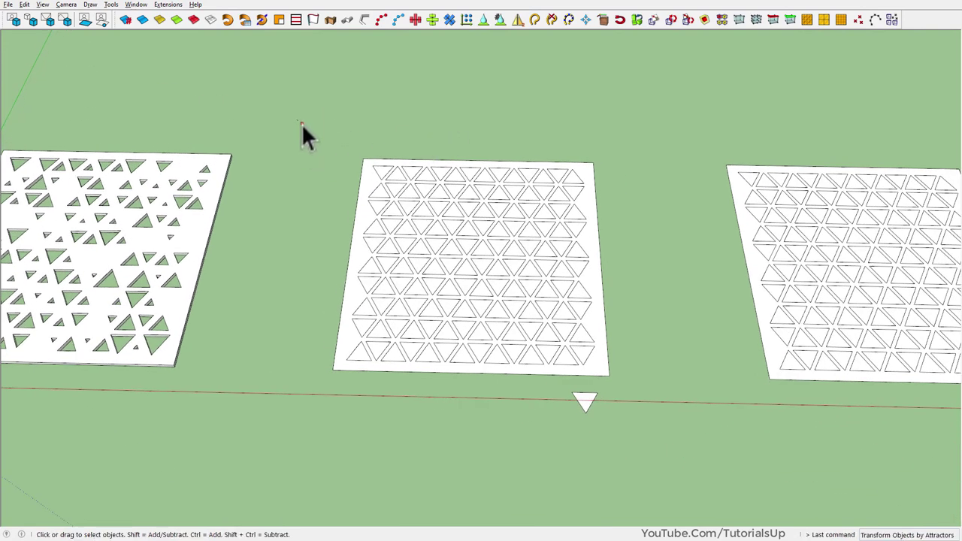
{"action": "mouse_move", "coordinate": [300, 122]}
{"action": "left_mouse_down"}
{"action": "mouse_move", "coordinate": [703, 474]}
{"action": "mouse_move", "coordinate": [691, 481]}
{"action": "left_mouse_up"}
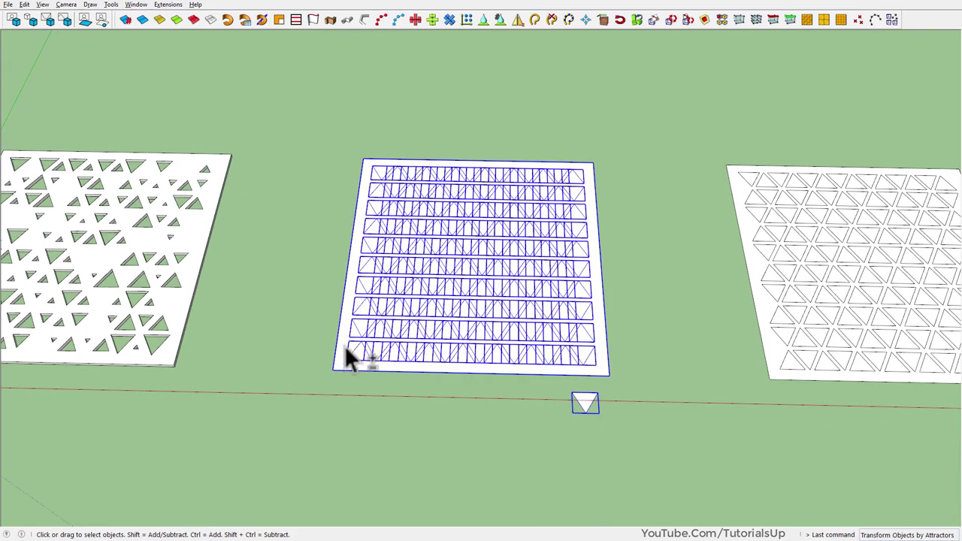
{"action": "left_click", "coordinate": [34, 20]}
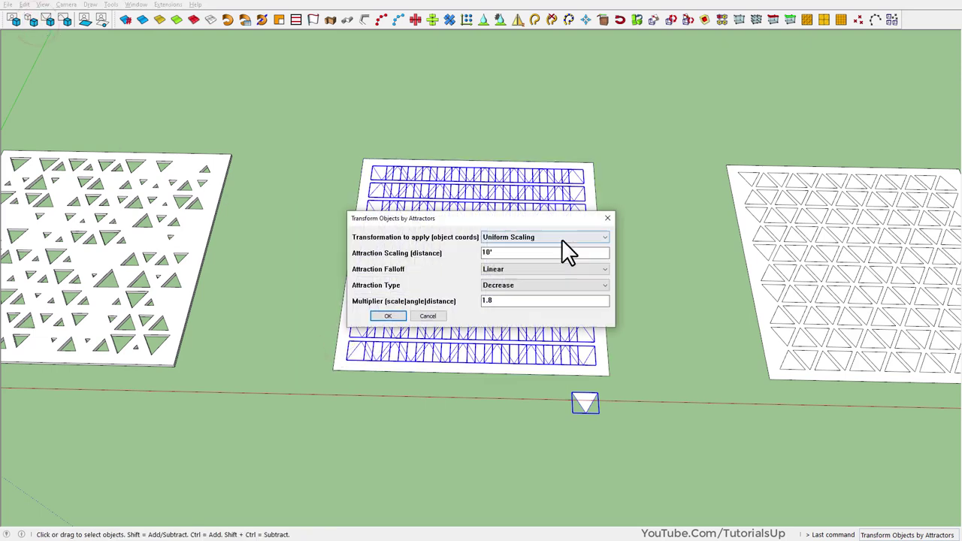
{"action": "left_click", "coordinate": [509, 272]}
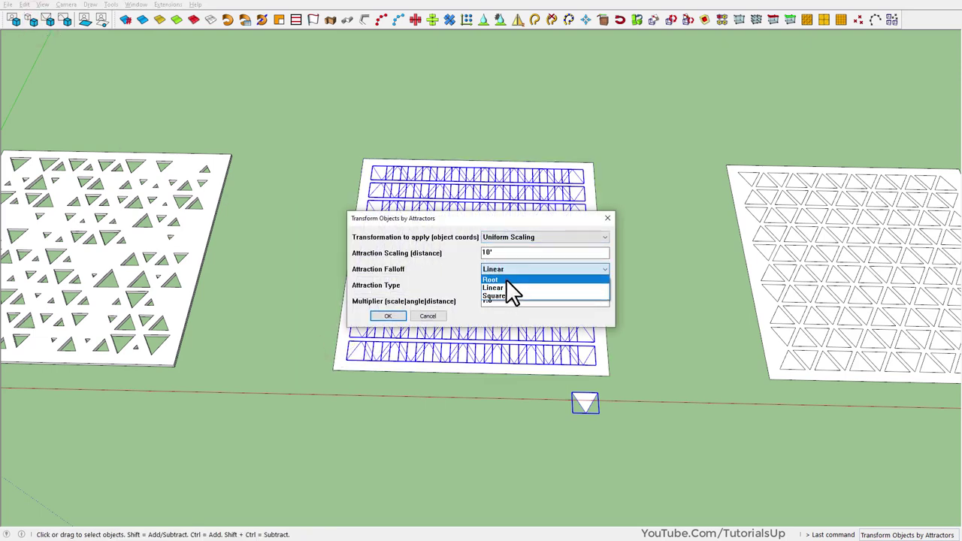
{"action": "left_click", "coordinate": [503, 283]}
{"action": "left_click", "coordinate": [400, 317]}
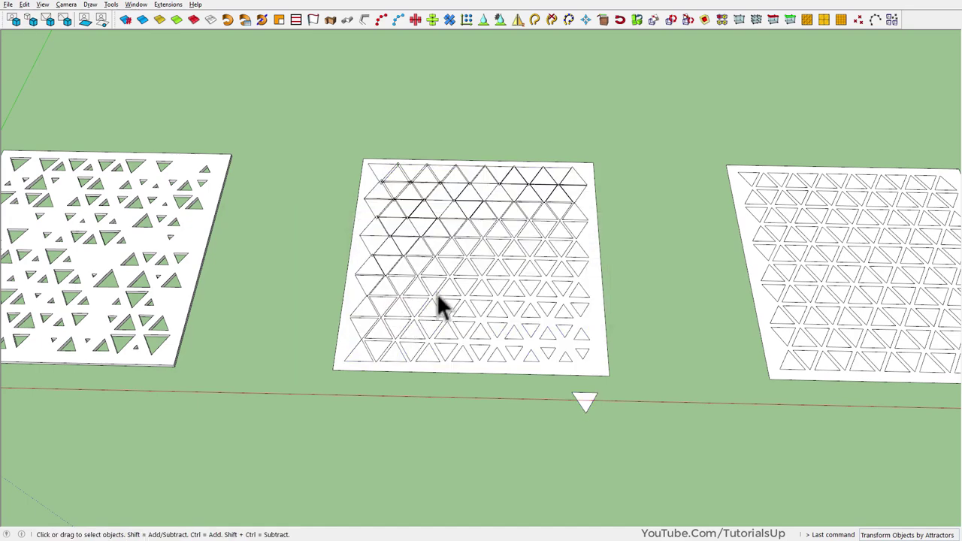
{"action": "mouse_move", "coordinate": [579, 275]}
{"action": "middle_mouse_down"}
{"action": "mouse_move", "coordinate": [535, 354]}
{"action": "mouse_move", "coordinate": [558, 318]}
{"action": "mouse_move", "coordinate": [605, 398]}
{"action": "middle_mouse_up"}
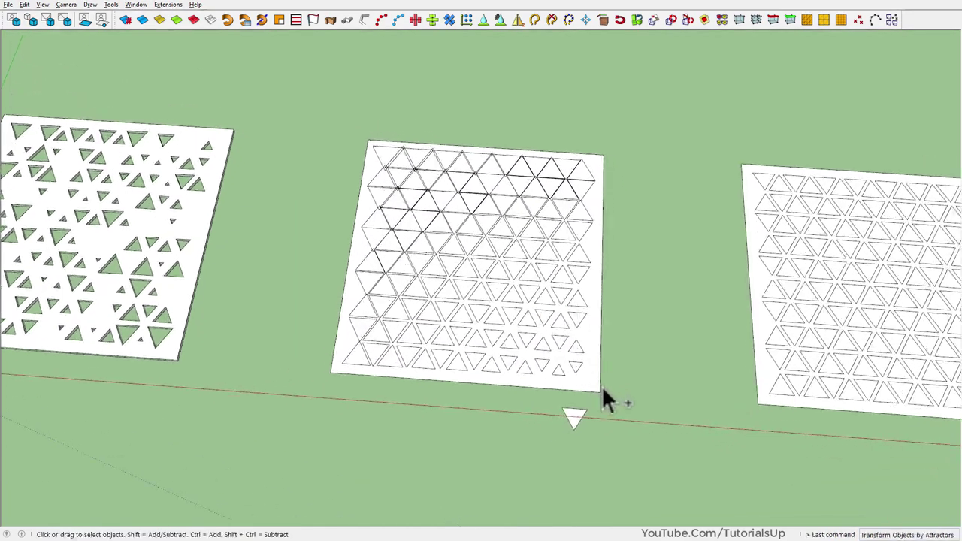
Step: Copy the attractor triangle to a spot above the middle panel
{"action": "key", "text": "m"}
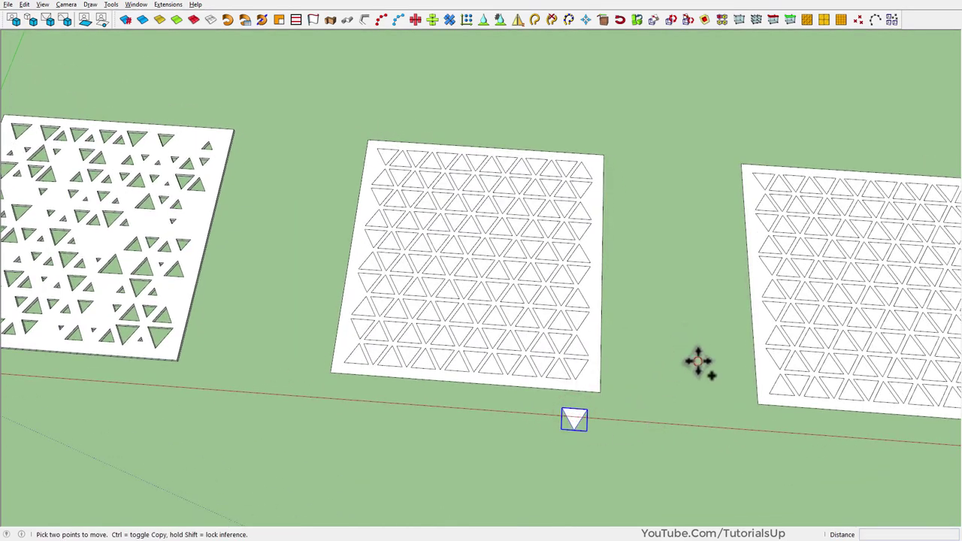
{"action": "left_click", "coordinate": [697, 360]}
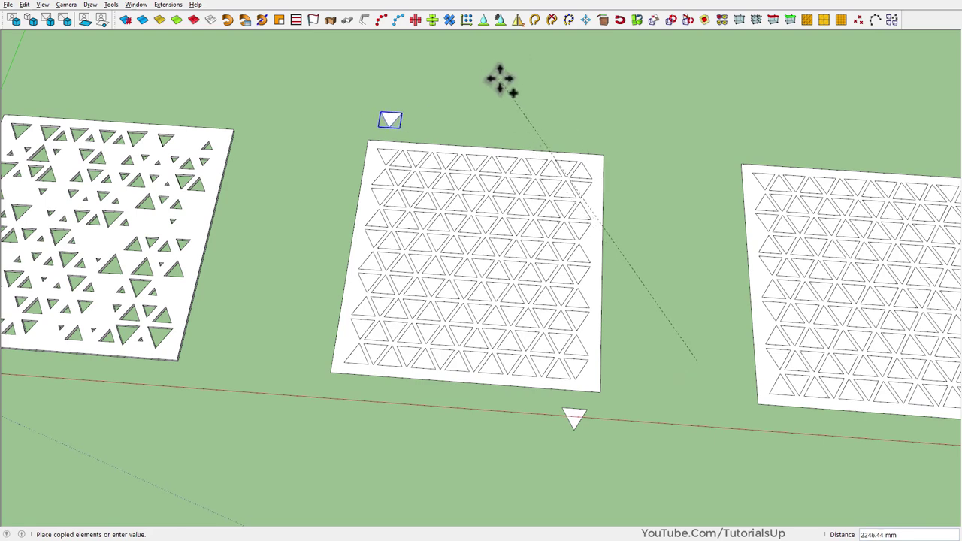
{"action": "left_click", "coordinate": [499, 79]}
{"action": "key", "text": "space"}
Step: Select the middle panel with both attractors and rerun the attractor scaling
{"action": "left_click_drag", "start_coordinate": [303, 75], "coordinate": [601, 323]}
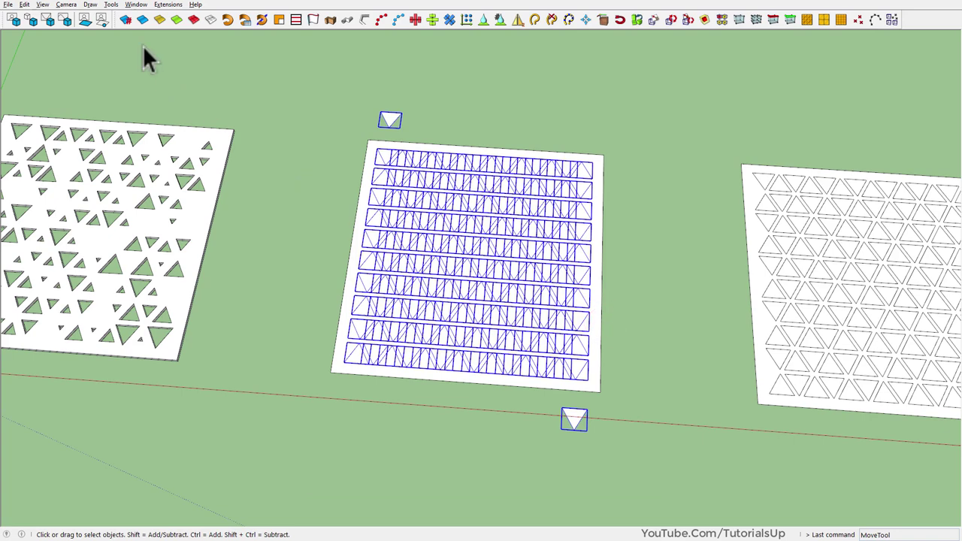
{"action": "left_click", "coordinate": [33, 19]}
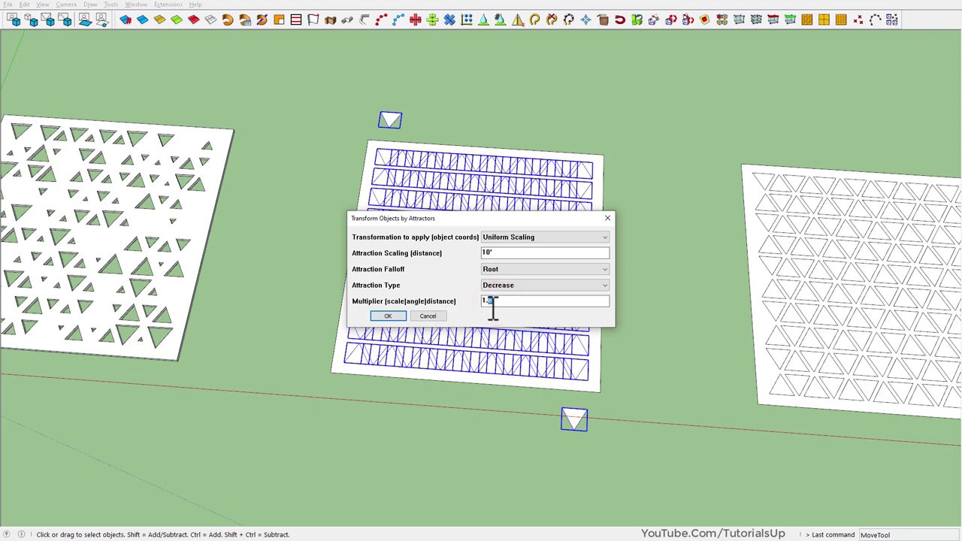
{"action": "left_click", "coordinate": [398, 316]}
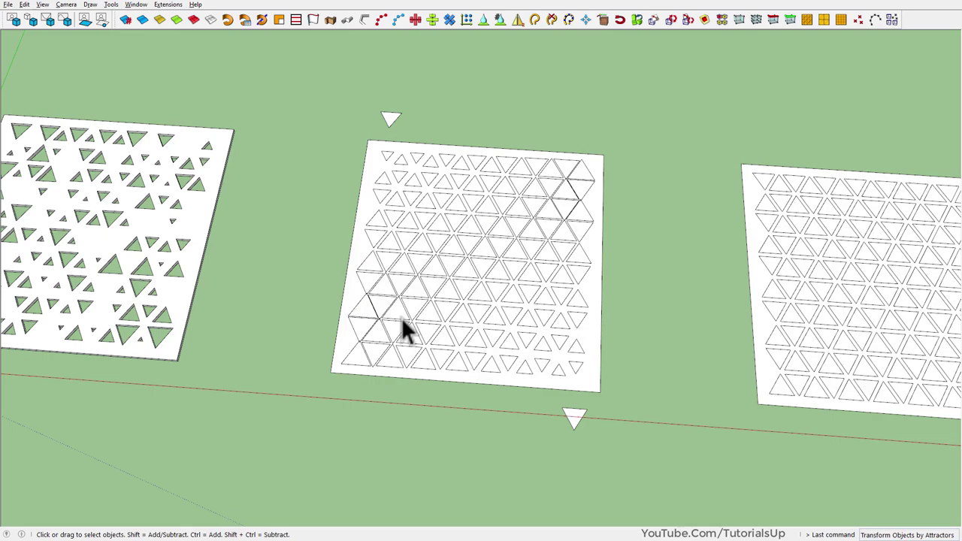
Step: Reselect the middle panel with its attractors and rerun the attractor scaling
{"action": "scroll", "coordinate": [511, 290], "scroll_direction": "up", "scroll_amount": 2}
{"action": "scroll", "coordinate": [526, 301], "scroll_direction": "up", "scroll_amount": 2}
{"action": "mouse_move", "coordinate": [526, 301]}
{"action": "middle_mouse_down"}
{"action": "mouse_move", "coordinate": [497, 252]}
{"action": "mouse_move", "coordinate": [498, 323]}
{"action": "mouse_move", "coordinate": [528, 248]}
{"action": "middle_mouse_up"}
{"action": "scroll", "coordinate": [498, 322], "scroll_direction": "down", "scroll_amount": 3}
{"action": "left_click_drag", "start_coordinate": [305, 116], "coordinate": [668, 471]}
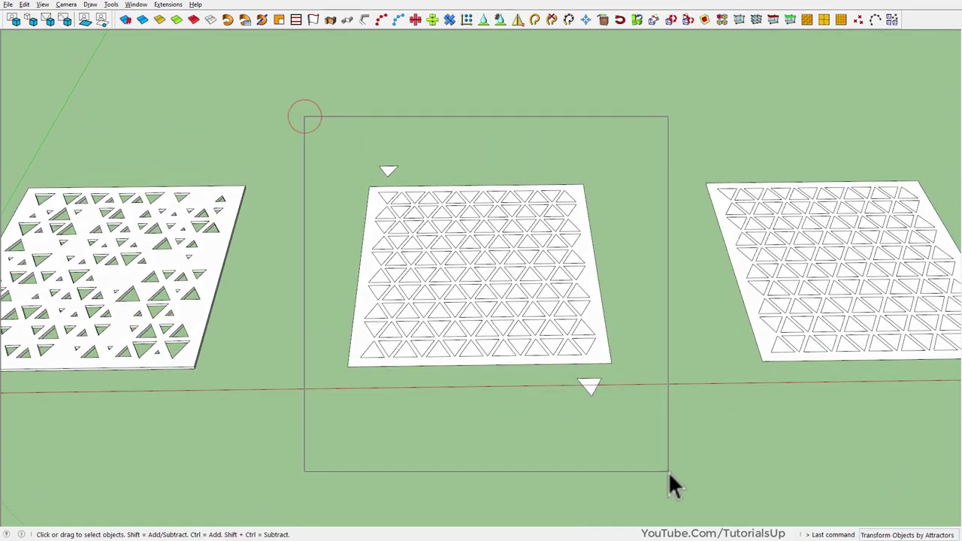
{"action": "mouse_move", "coordinate": [667, 471]}
{"action": "middle_mouse_down"}
{"action": "mouse_move", "coordinate": [590, 397]}
{"action": "mouse_move", "coordinate": [145, 120]}
{"action": "middle_mouse_up"}
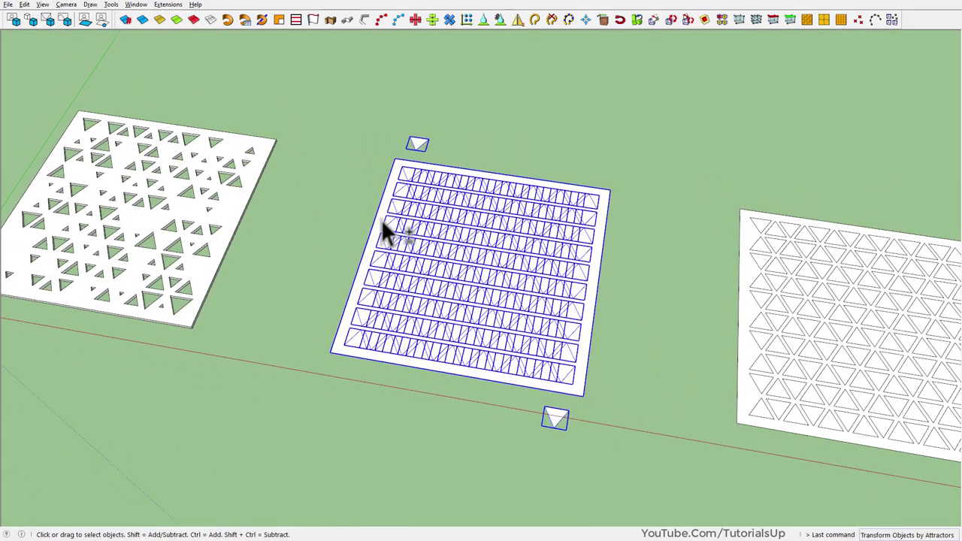
{"action": "left_click", "coordinate": [32, 19]}
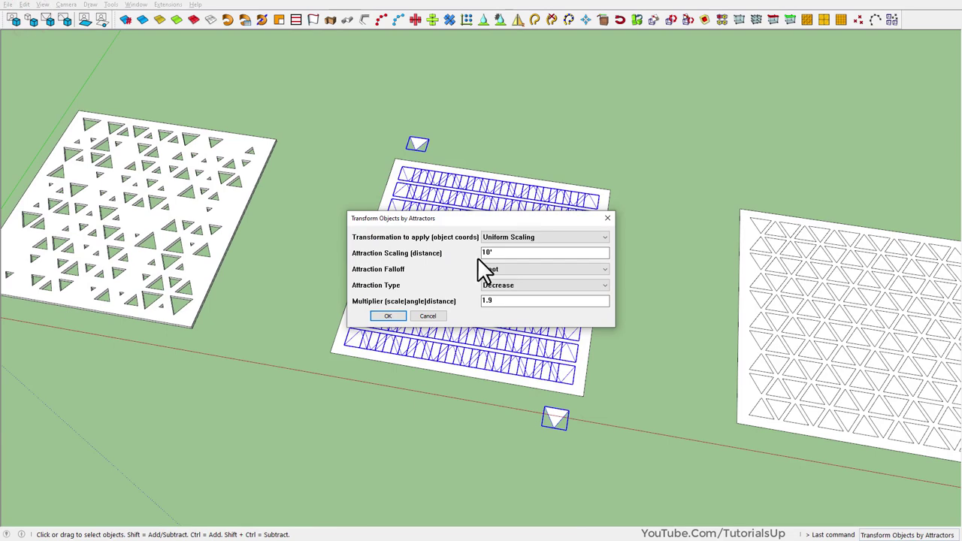
{"action": "left_click", "coordinate": [401, 315]}
Step: Inspect the rescaled panel, then select the middle panel and attractors again
{"action": "scroll", "coordinate": [507, 282], "scroll_direction": "up", "scroll_amount": 2}
{"action": "mouse_move", "coordinate": [507, 281]}
{"action": "middle_mouse_down"}
{"action": "mouse_move", "coordinate": [783, 258]}
{"action": "mouse_move", "coordinate": [594, 146]}
{"action": "mouse_move", "coordinate": [541, 215]}
{"action": "mouse_move", "coordinate": [515, 269]}
{"action": "mouse_move", "coordinate": [514, 306]}
{"action": "mouse_move", "coordinate": [506, 273]}
{"action": "middle_mouse_up"}
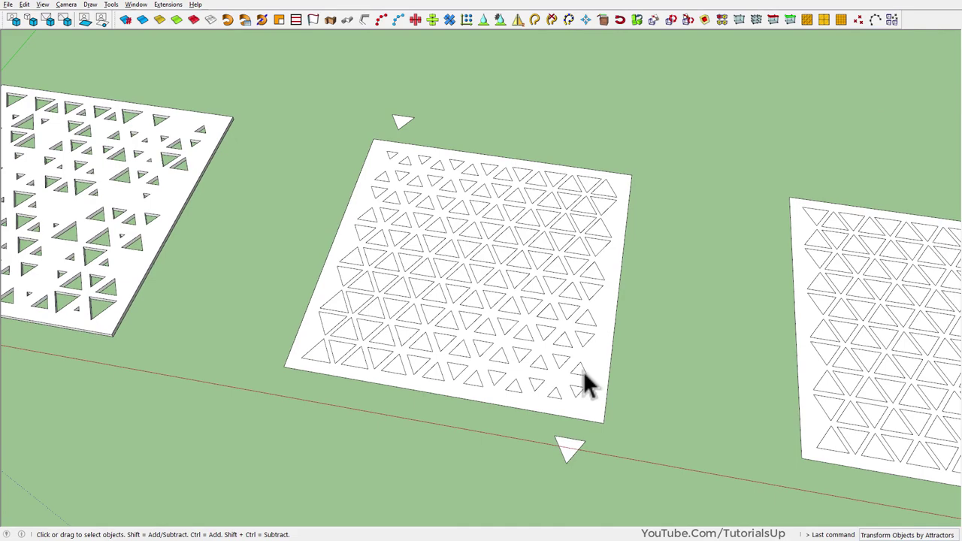
{"action": "scroll", "coordinate": [356, 337], "scroll_direction": "down", "scroll_amount": 3}
{"action": "mouse_move", "coordinate": [356, 337]}
{"action": "middle_mouse_down"}
{"action": "mouse_move", "coordinate": [406, 376]}
{"action": "mouse_move", "coordinate": [388, 296]}
{"action": "middle_mouse_up"}
{"action": "scroll", "coordinate": [612, 390], "scroll_direction": "up", "scroll_amount": 3}
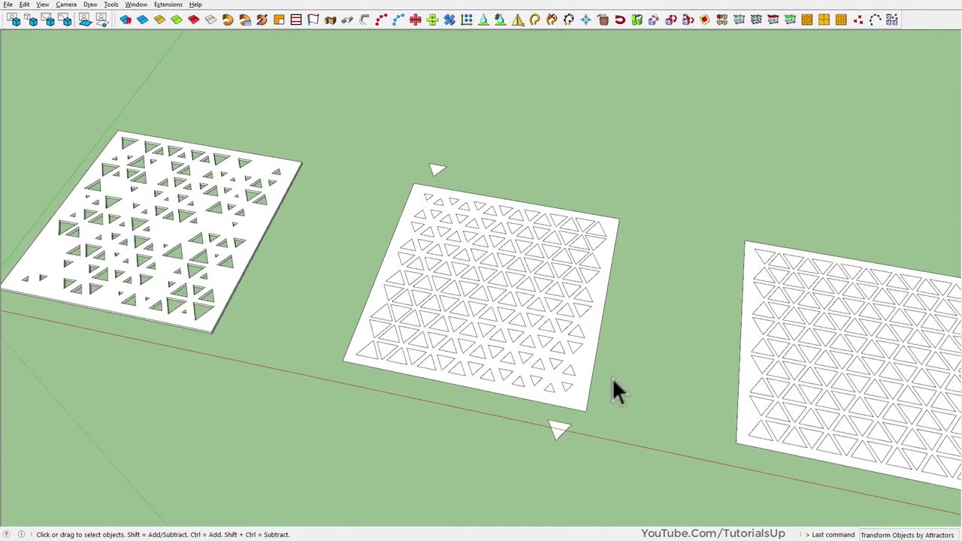
{"action": "middle_click_drag", "start_coordinate": [503, 315], "coordinate": [473, 276]}
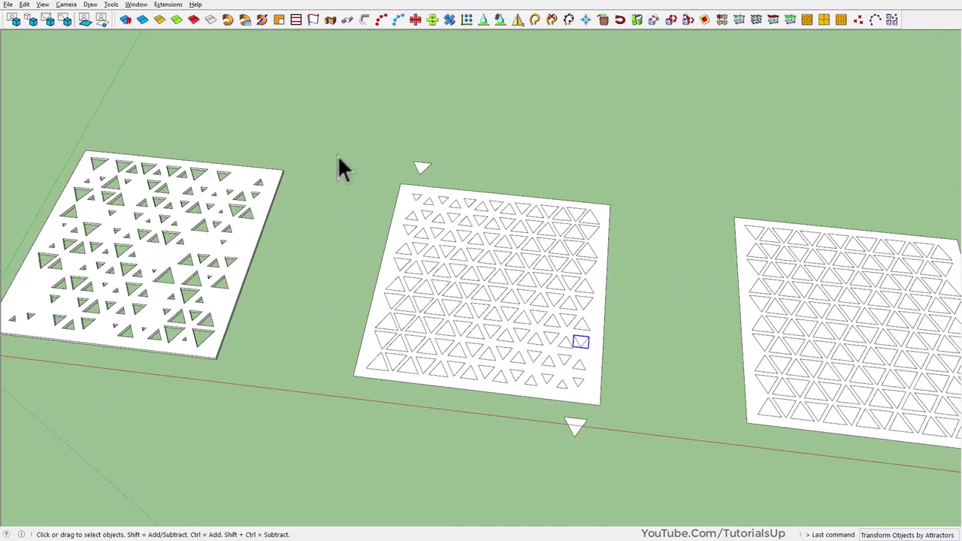
{"action": "left_click_drag", "start_coordinate": [338, 158], "coordinate": [676, 499]}
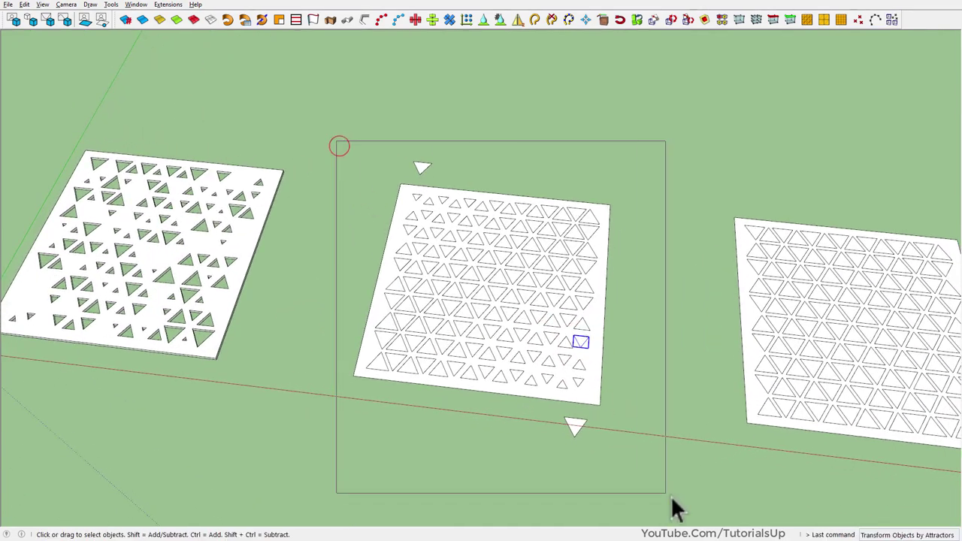
Step: Deselect the two attractor triangles and open the middle panel for editing
{"action": "left_click", "coordinate": [575, 425], "text": "shift"}
{"action": "left_click", "coordinate": [424, 167], "text": "shift"}
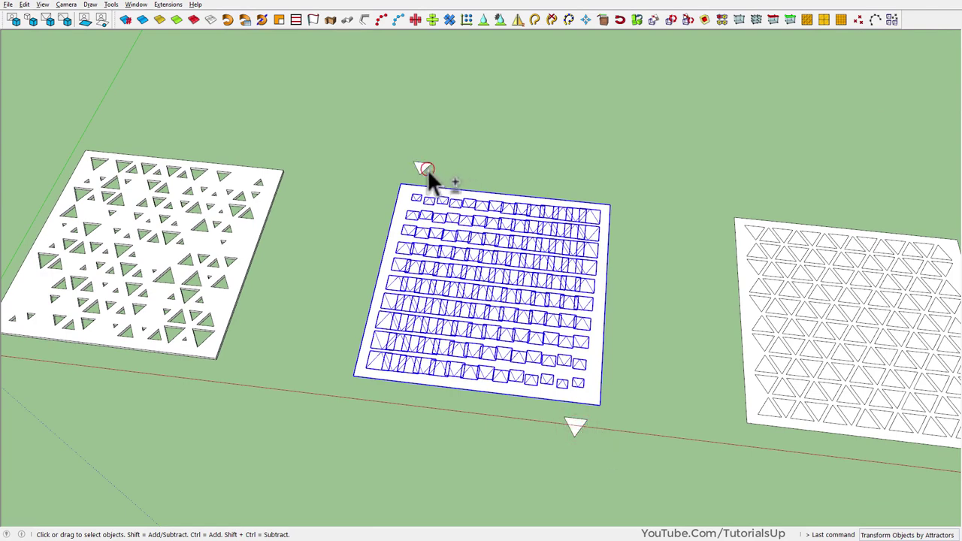
{"action": "left_click", "coordinate": [505, 269]}
{"action": "double_click", "coordinate": [504, 269]}
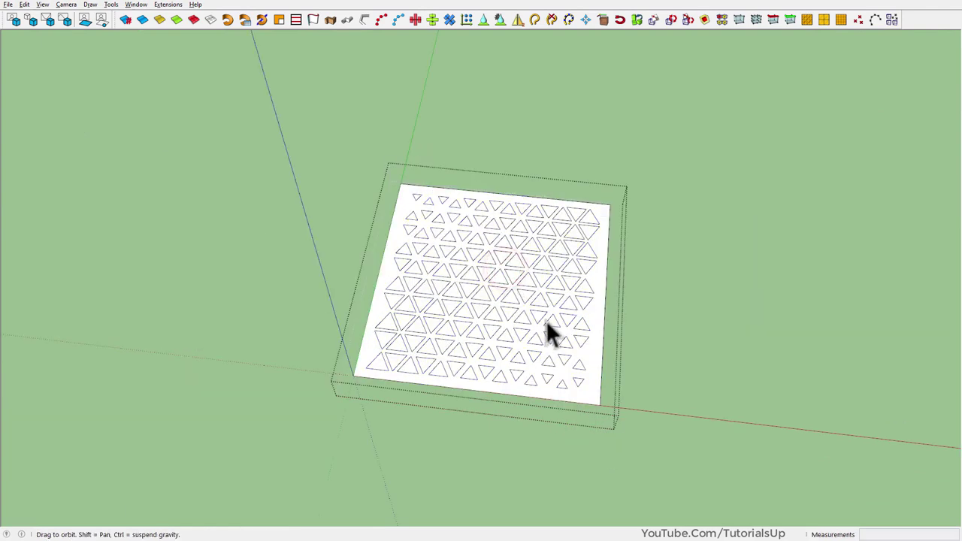
{"action": "middle_click_drag", "start_coordinate": [546, 320], "coordinate": [491, 303]}
Step: Explode all the triangle groups inside the middle panel into loose geometry
{"action": "key", "text": "ctrl+a"}
{"action": "right_click", "coordinate": [508, 324]}
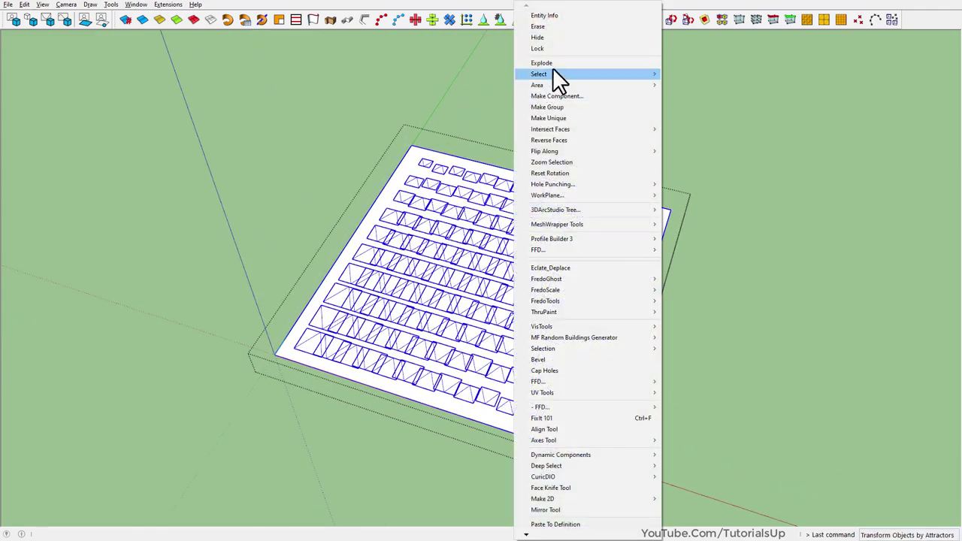
{"action": "left_click", "coordinate": [556, 64]}
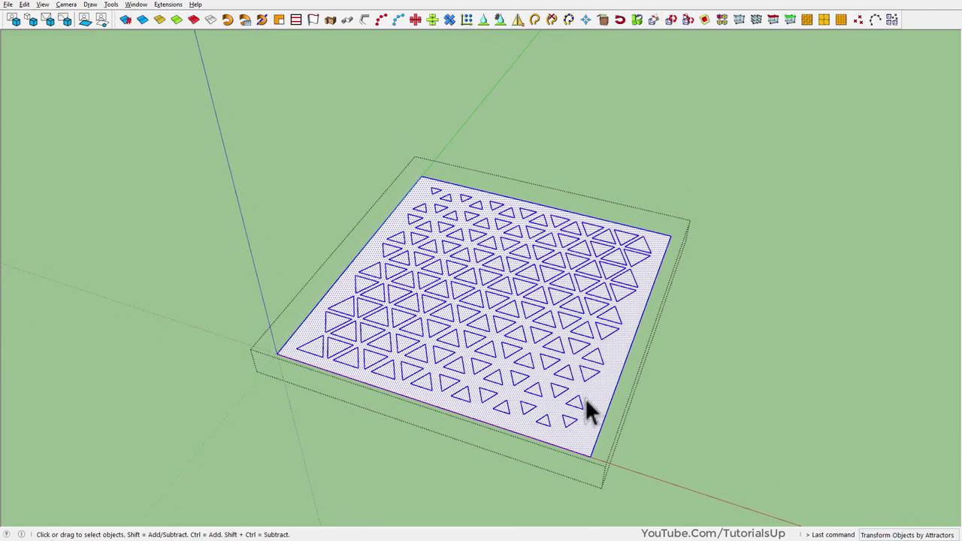
{"action": "scroll", "coordinate": [590, 402], "scroll_direction": "up", "scroll_amount": 3}
Step: Try inverting the selection onto the triangles, then select the panel's main face
{"action": "left_click", "coordinate": [592, 407]}
{"action": "scroll", "coordinate": [579, 360], "scroll_direction": "down", "scroll_amount": 4}
{"action": "middle_click_drag", "start_coordinate": [565, 321], "coordinate": [584, 361]}
{"action": "right_click", "coordinate": [589, 290]}
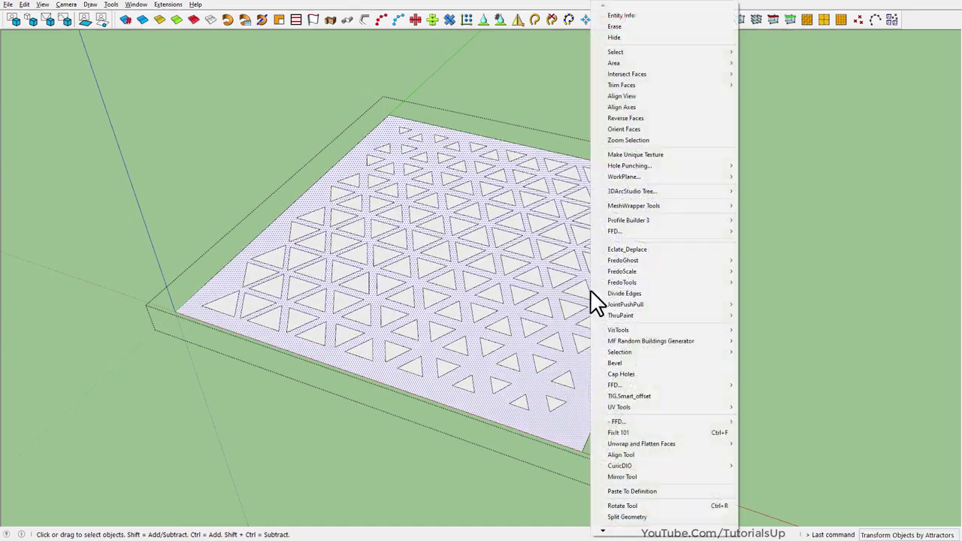
{"action": "mouse_move", "coordinate": [615, 52]}
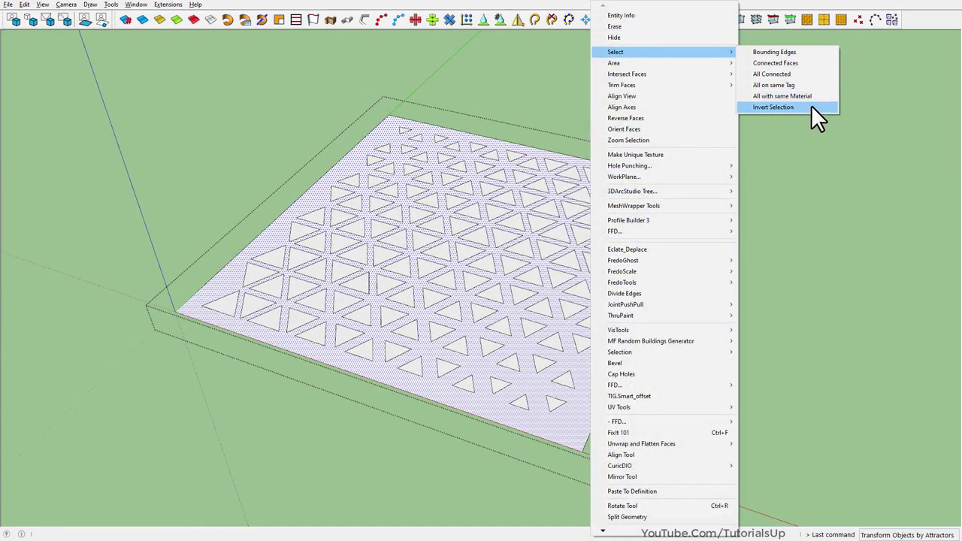
{"action": "left_click", "coordinate": [811, 105]}
{"action": "middle_click_drag", "start_coordinate": [607, 412], "coordinate": [569, 384]}
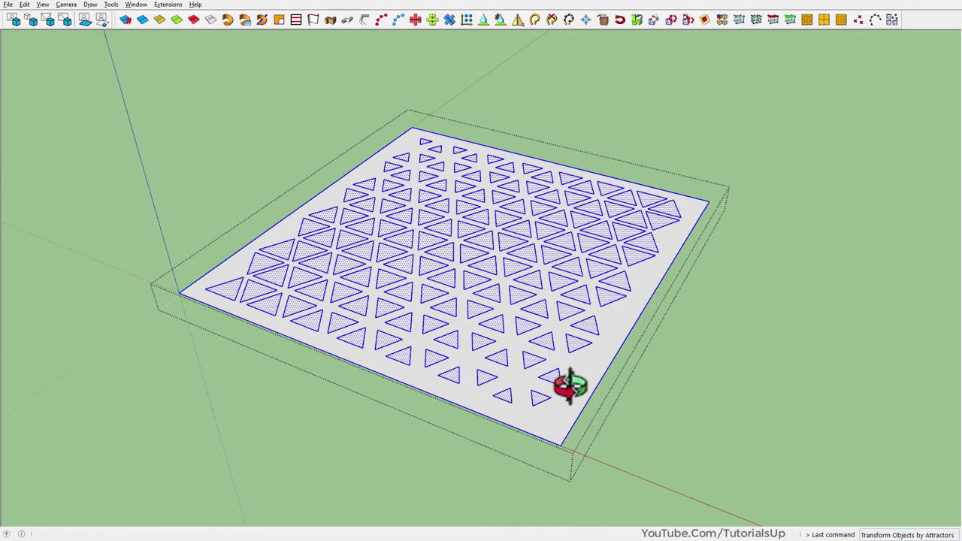
{"action": "left_click", "coordinate": [586, 376]}
{"action": "mouse_move", "coordinate": [576, 369]}
{"action": "middle_mouse_down"}
{"action": "mouse_move", "coordinate": [599, 424]}
{"action": "mouse_move", "coordinate": [594, 386]}
{"action": "middle_mouse_up"}
{"action": "left_click", "coordinate": [708, 457]}
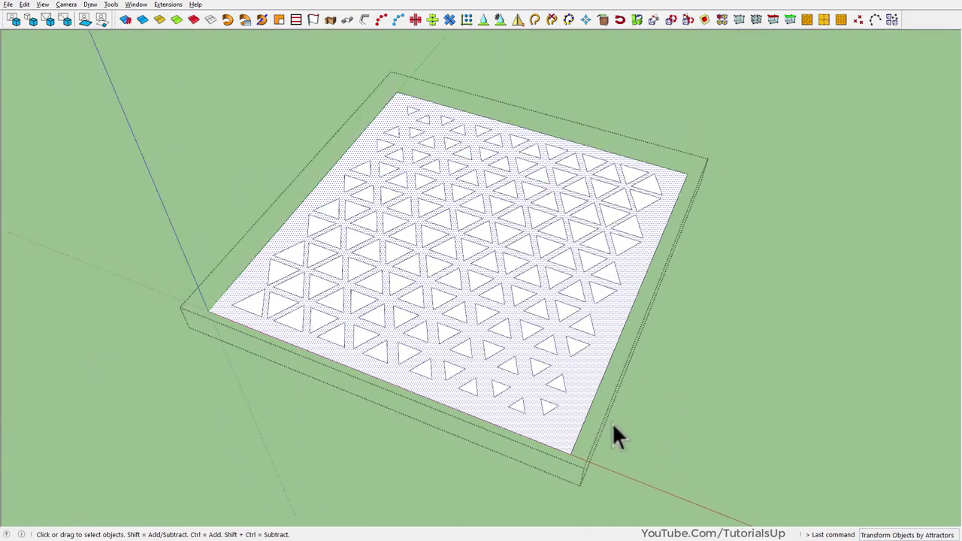
Step: Select the plate face and edges, invert onto the triangles, and erase them as holes
{"action": "double_click", "coordinate": [586, 372]}
{"action": "left_click", "coordinate": [579, 373], "text": "shift"}
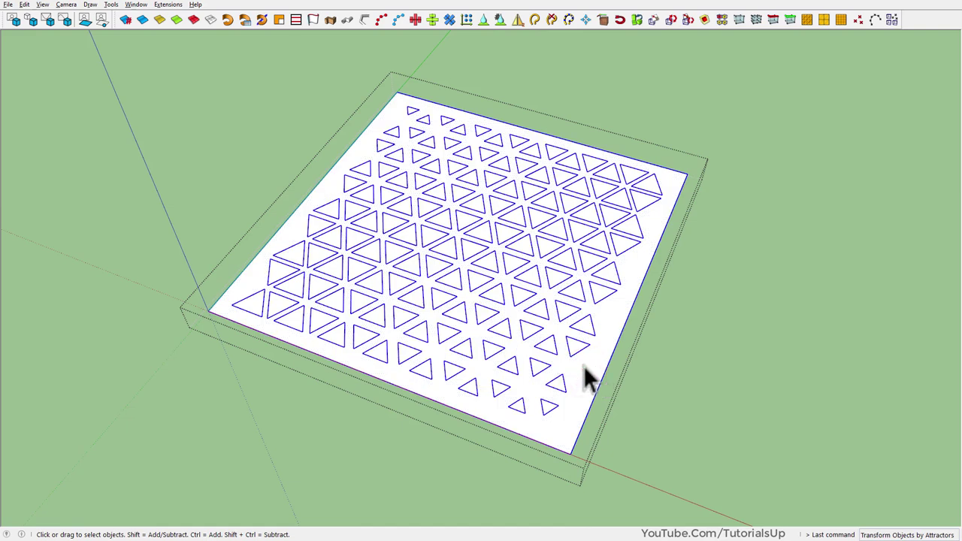
{"action": "left_click", "coordinate": [583, 370], "text": "shift"}
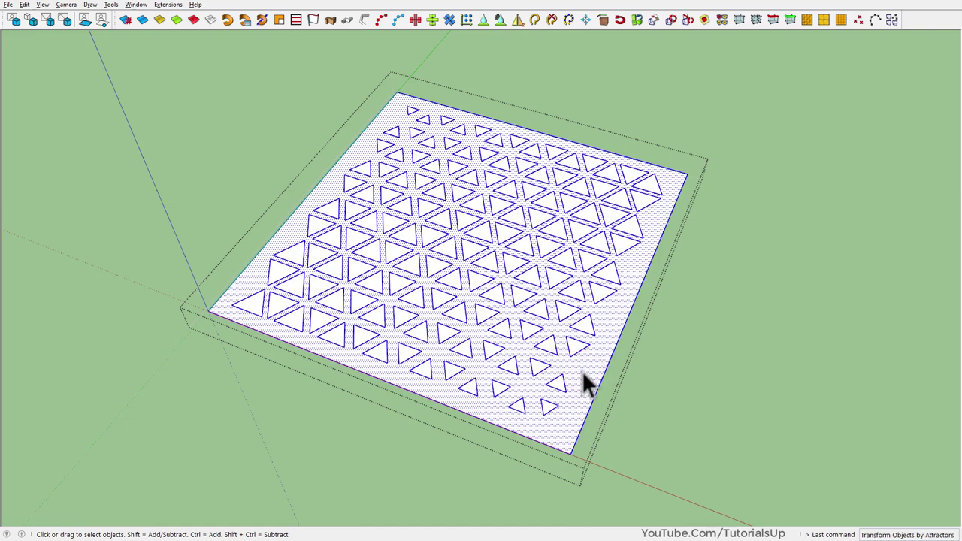
{"action": "right_click", "coordinate": [583, 371]}
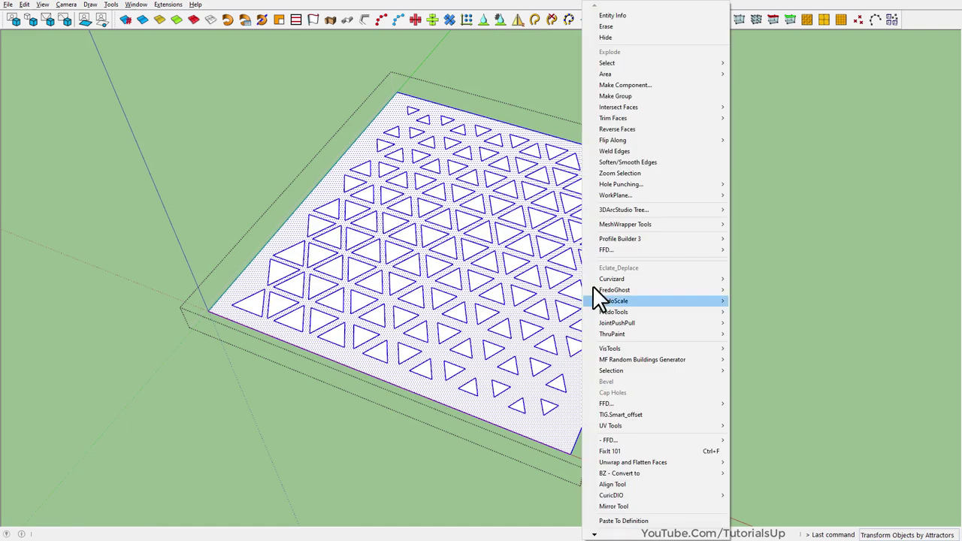
{"action": "mouse_move", "coordinate": [607, 64]}
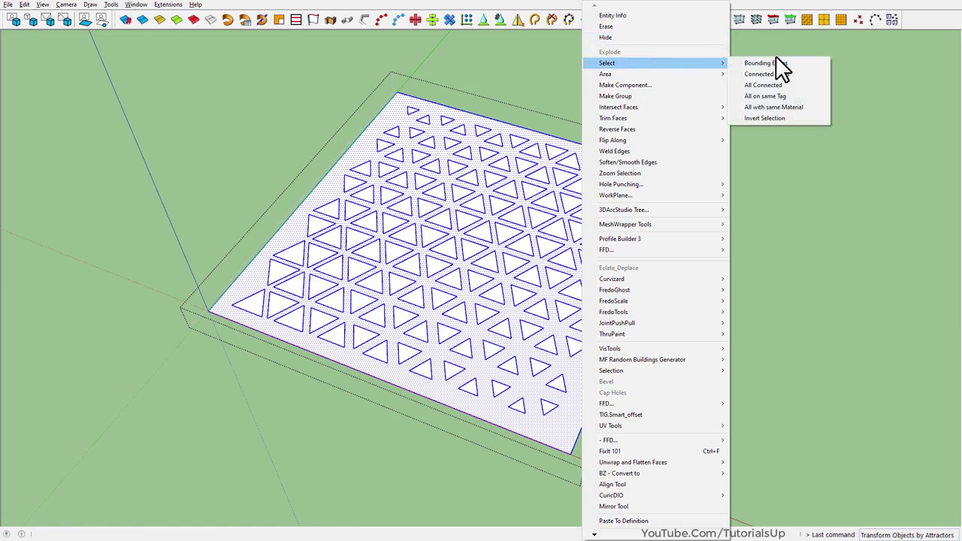
{"action": "left_click", "coordinate": [784, 117]}
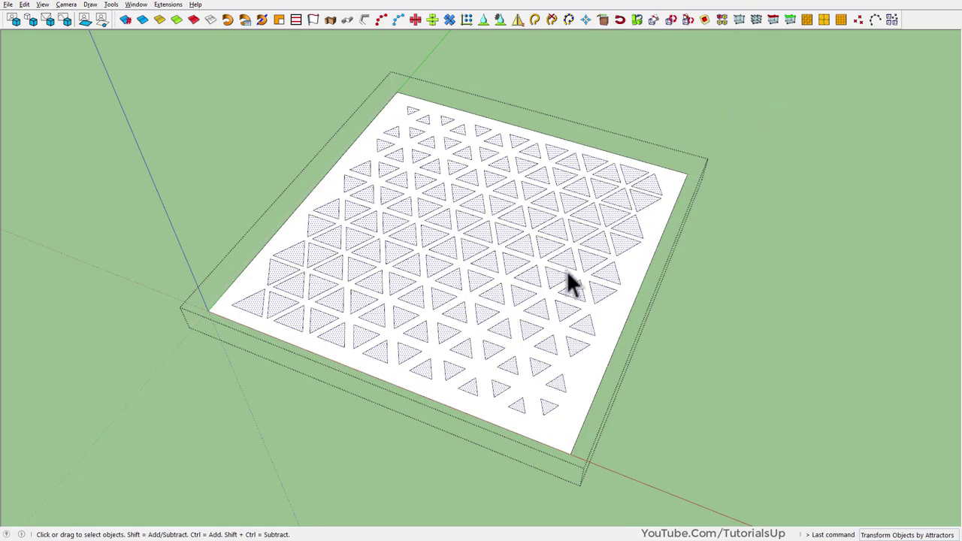
{"action": "right_click", "coordinate": [566, 271]}
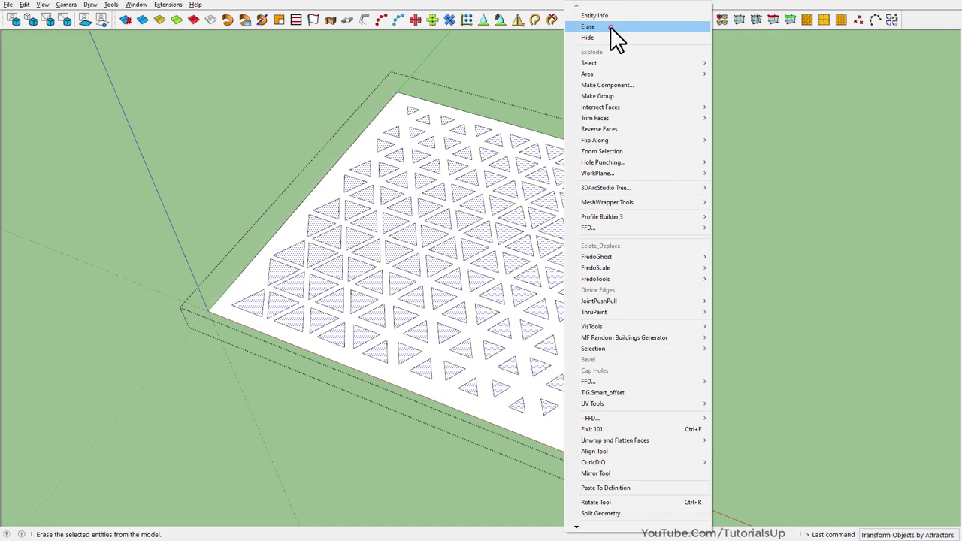
{"action": "left_click", "coordinate": [611, 26]}
{"action": "mouse_move", "coordinate": [545, 242]}
{"action": "middle_mouse_down"}
{"action": "mouse_move", "coordinate": [575, 417]}
{"action": "mouse_move", "coordinate": [672, 266]}
{"action": "middle_mouse_up"}
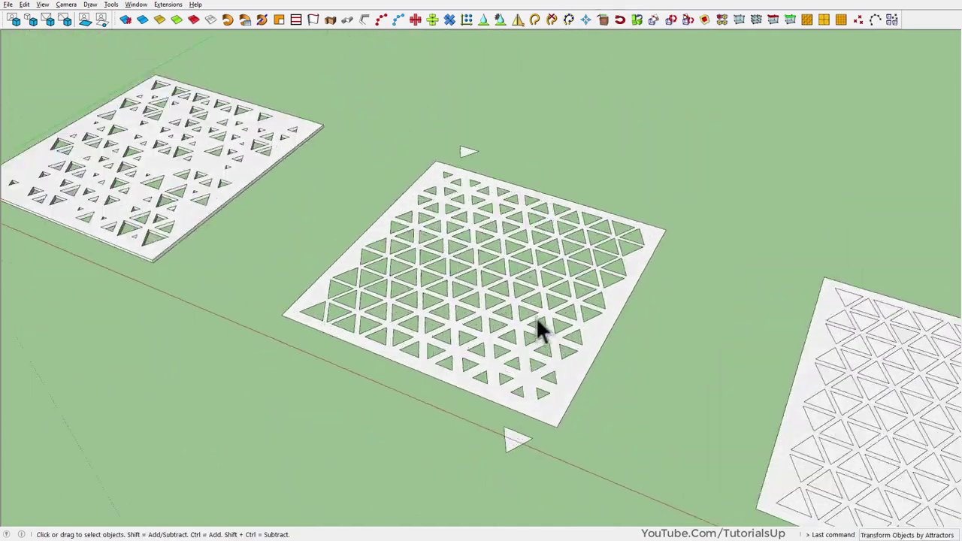
Step: Push/Pull the centre panel's face out to the left panel's thickness, then orbit to view all three
{"action": "scroll", "coordinate": [586, 338], "scroll_direction": "up", "scroll_amount": 3}
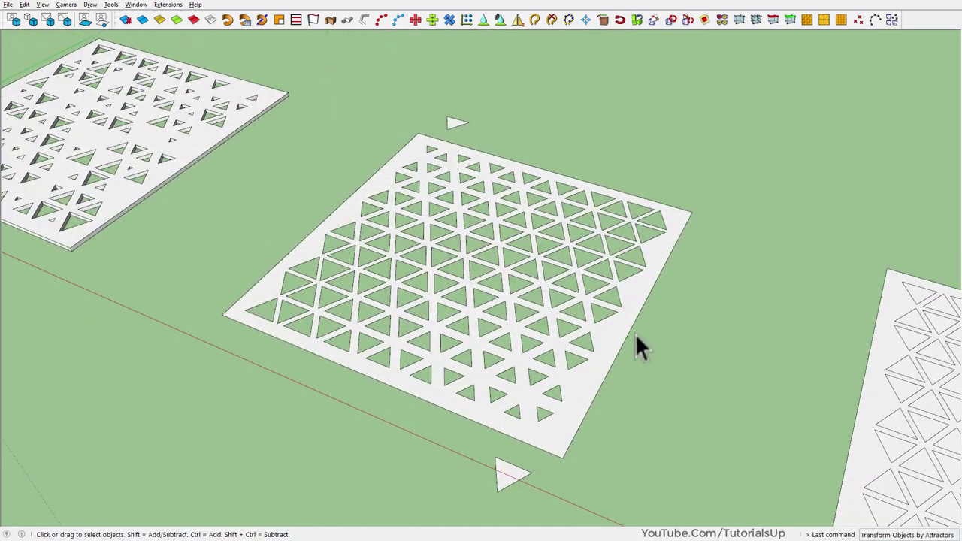
{"action": "left_click", "coordinate": [612, 338]}
{"action": "double_click", "coordinate": [605, 341]}
{"action": "left_click", "coordinate": [603, 343]}
{"action": "key", "text": "p"}
{"action": "left_click", "coordinate": [616, 354]}
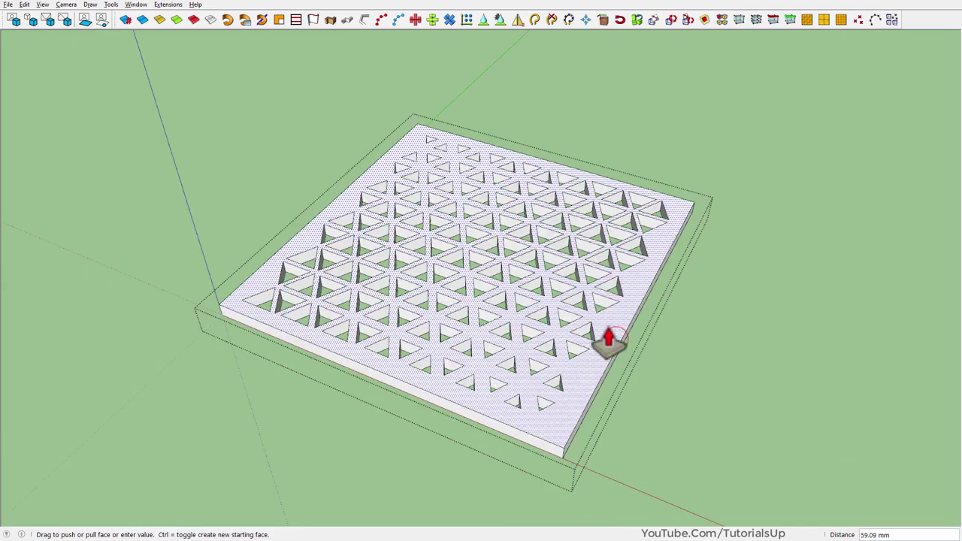
{"action": "left_click", "coordinate": [75, 263]}
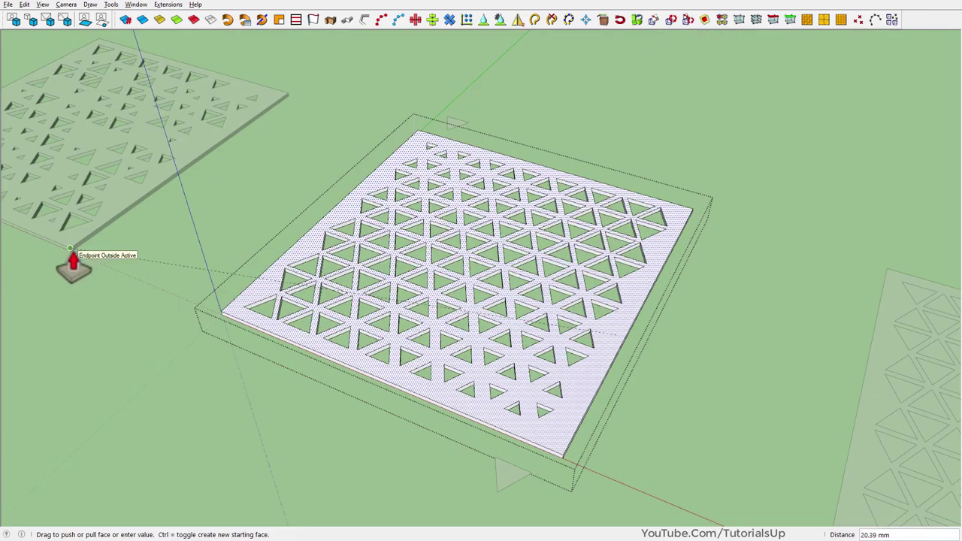
{"action": "key", "text": "space"}
{"action": "mouse_move", "coordinate": [286, 365]}
{"action": "middle_mouse_down"}
{"action": "mouse_move", "coordinate": [311, 367]}
{"action": "mouse_move", "coordinate": [398, 473]}
{"action": "mouse_move", "coordinate": [425, 333]}
{"action": "mouse_move", "coordinate": [388, 427]}
{"action": "mouse_move", "coordinate": [398, 345]}
{"action": "middle_mouse_up"}
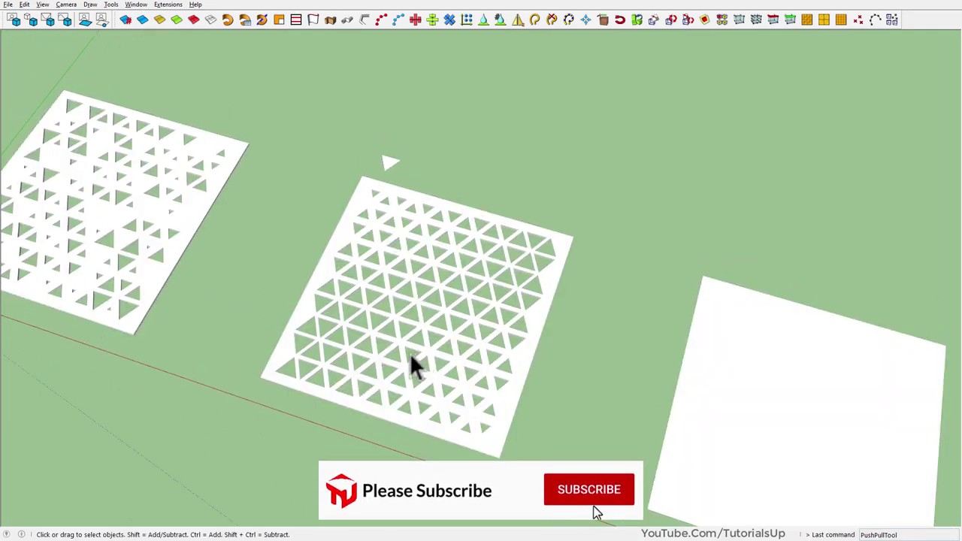
{"action": "scroll", "coordinate": [200, 294], "scroll_direction": "down", "scroll_amount": 5}
{"action": "scroll", "coordinate": [576, 444], "scroll_direction": "up", "scroll_amount": 5}
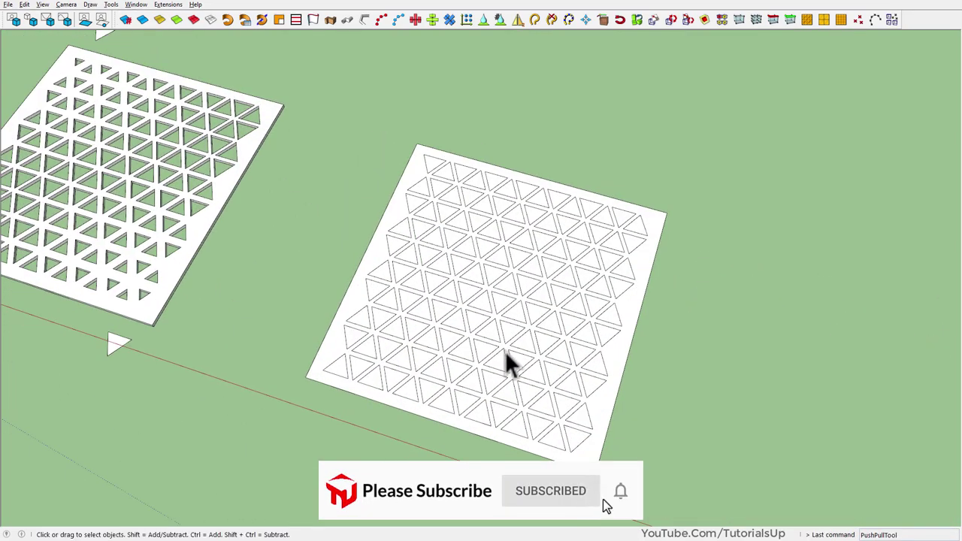
Step: Select all shapes in the right panel and run Scale and Rotate Randomly with max rotation 20
{"action": "double_click", "coordinate": [623, 351]}
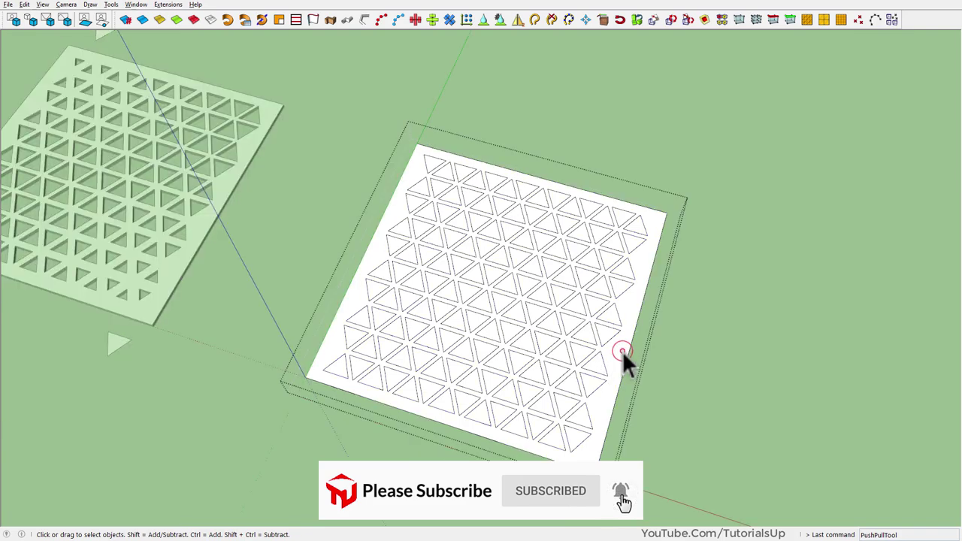
{"action": "mouse_move", "coordinate": [622, 351]}
{"action": "middle_mouse_down"}
{"action": "mouse_move", "coordinate": [592, 350]}
{"action": "mouse_move", "coordinate": [608, 429]}
{"action": "mouse_move", "coordinate": [516, 412]}
{"action": "middle_mouse_up"}
{"action": "key", "text": "ctrl+a"}
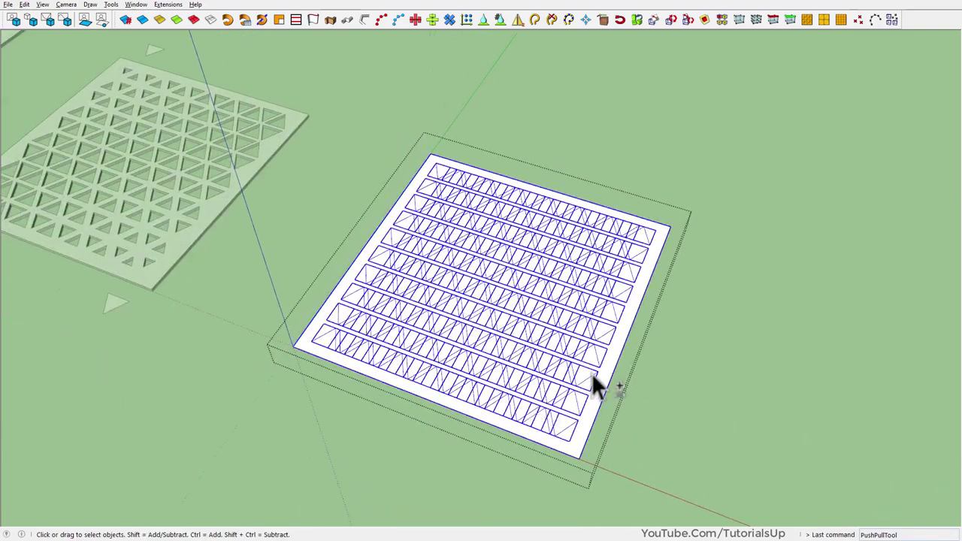
{"action": "mouse_move", "coordinate": [609, 360]}
{"action": "middle_mouse_down"}
{"action": "mouse_move", "coordinate": [516, 403]}
{"action": "mouse_move", "coordinate": [441, 411]}
{"action": "middle_mouse_up"}
{"action": "scroll", "coordinate": [441, 411], "scroll_direction": "up", "scroll_amount": 2}
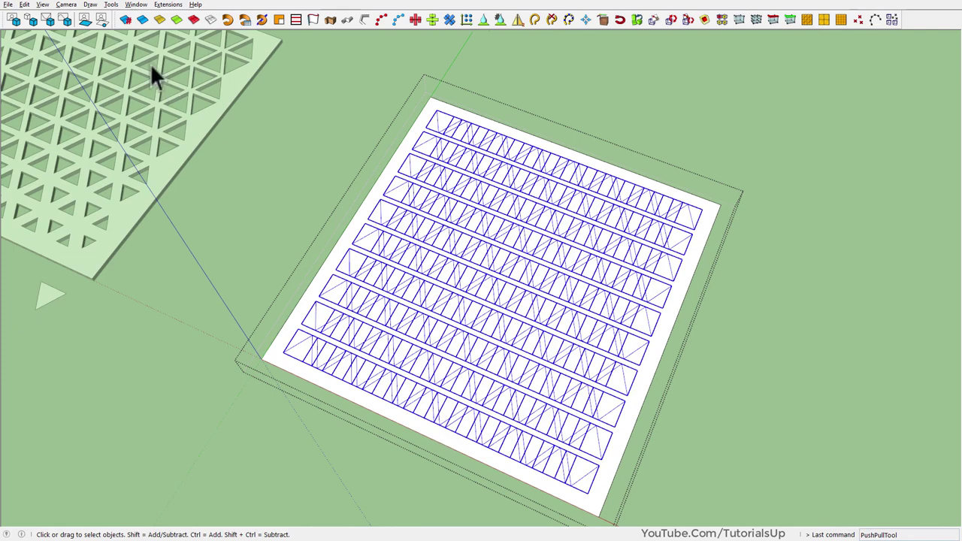
{"action": "left_click", "coordinate": [166, 6]}
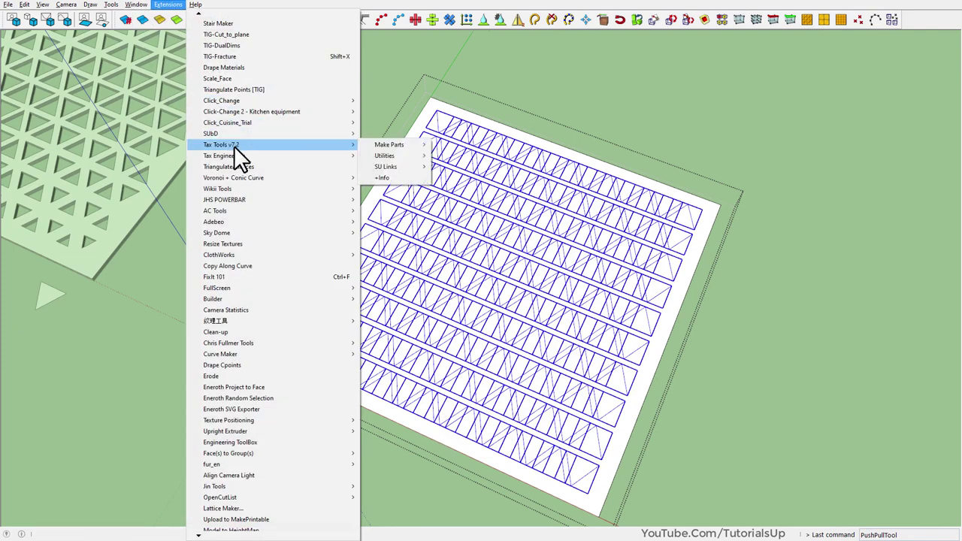
{"action": "mouse_move", "coordinate": [228, 343]}
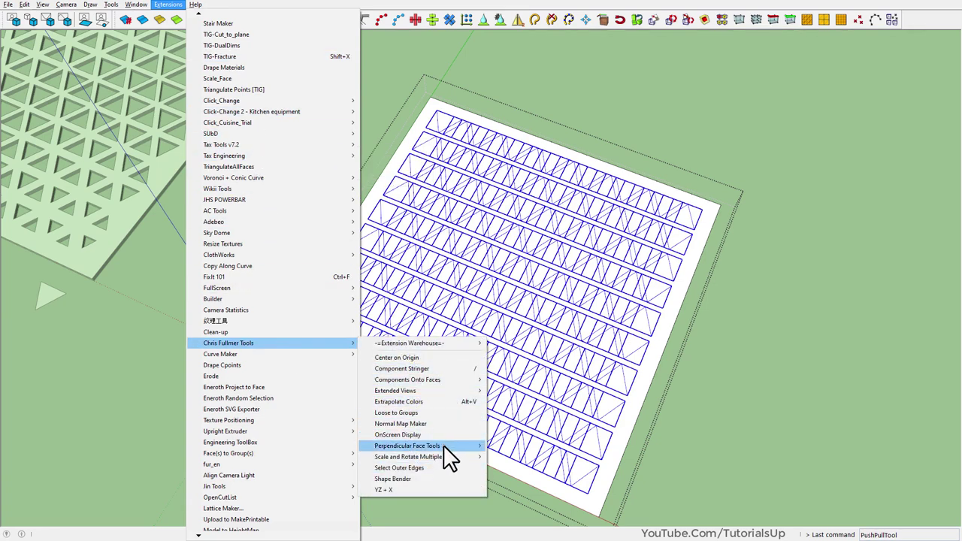
{"action": "mouse_move", "coordinate": [408, 456]}
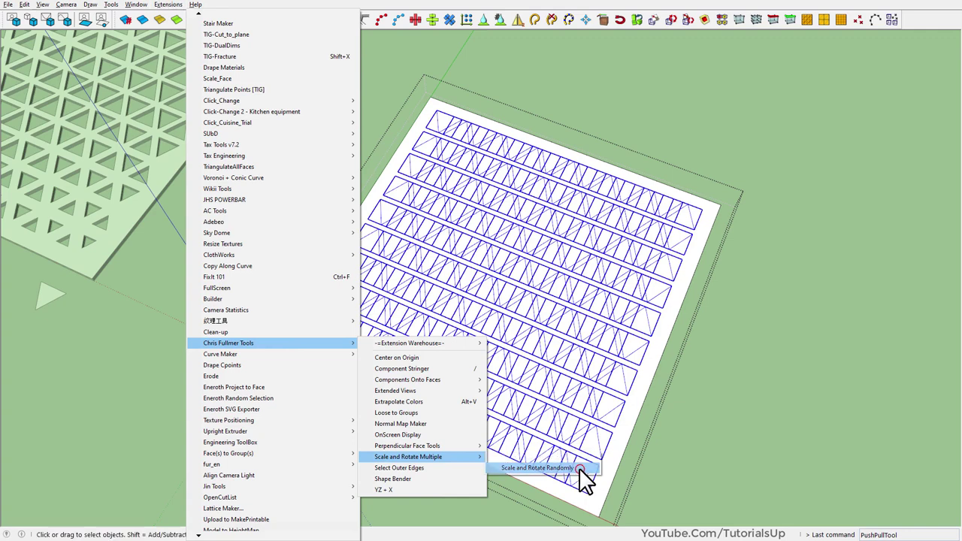
{"action": "left_click", "coordinate": [577, 469]}
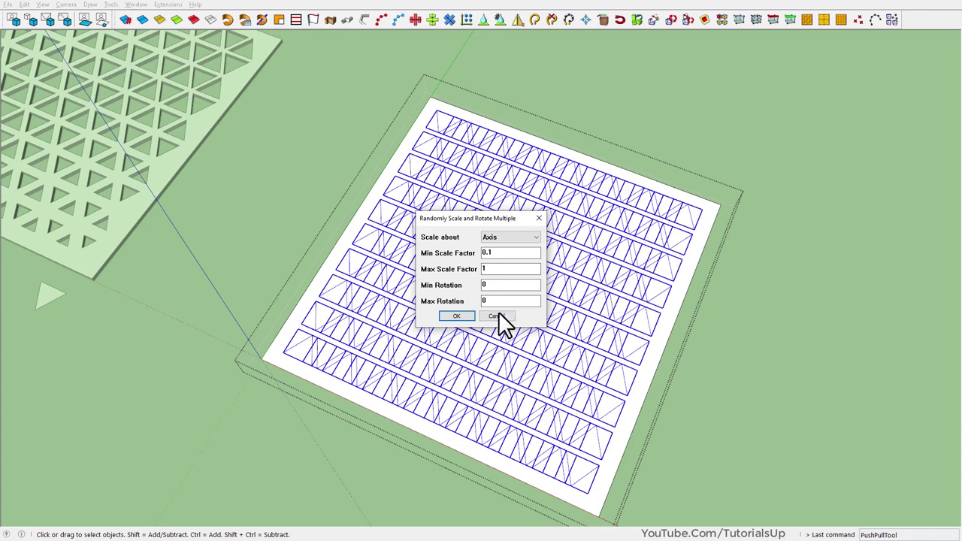
{"action": "left_click", "coordinate": [489, 301]}
{"action": "type", "text": "20"}
{"action": "left_click", "coordinate": [465, 316]}
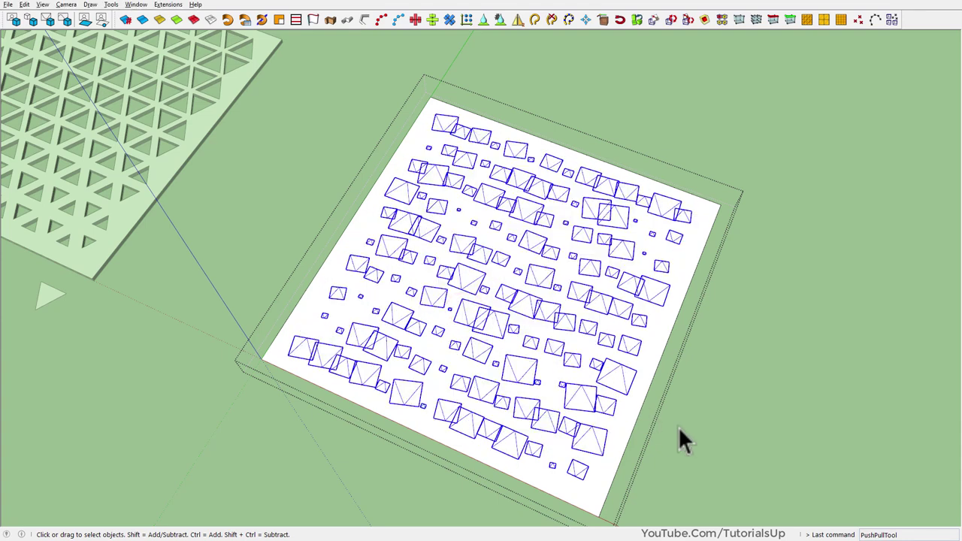
Step: Explode the right panel's shapes, select the triangle faces, and erase them to leave holes
{"action": "mouse_move", "coordinate": [576, 333]}
{"action": "middle_mouse_down"}
{"action": "mouse_move", "coordinate": [750, 94]}
{"action": "mouse_move", "coordinate": [483, 253]}
{"action": "mouse_move", "coordinate": [629, 294]}
{"action": "mouse_move", "coordinate": [636, 350]}
{"action": "mouse_move", "coordinate": [588, 346]}
{"action": "mouse_move", "coordinate": [545, 284]}
{"action": "middle_mouse_up"}
{"action": "key", "text": "ctrl+z"}
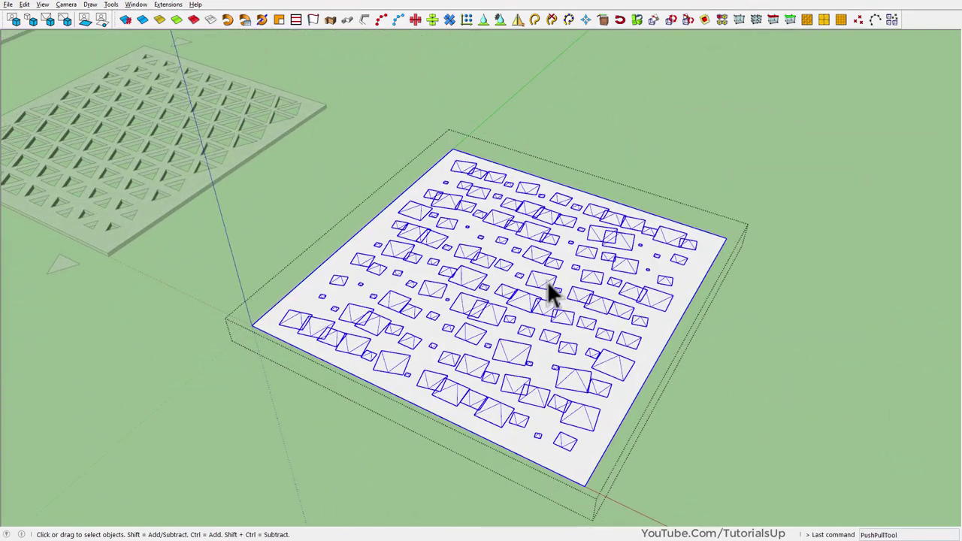
{"action": "right_click", "coordinate": [547, 281]}
{"action": "left_click", "coordinate": [581, 60]}
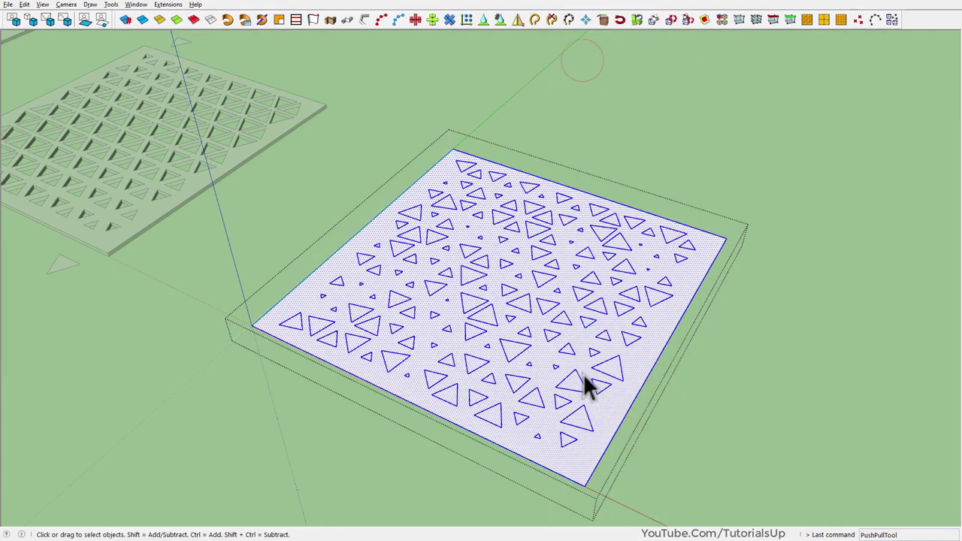
{"action": "right_click", "coordinate": [607, 406]}
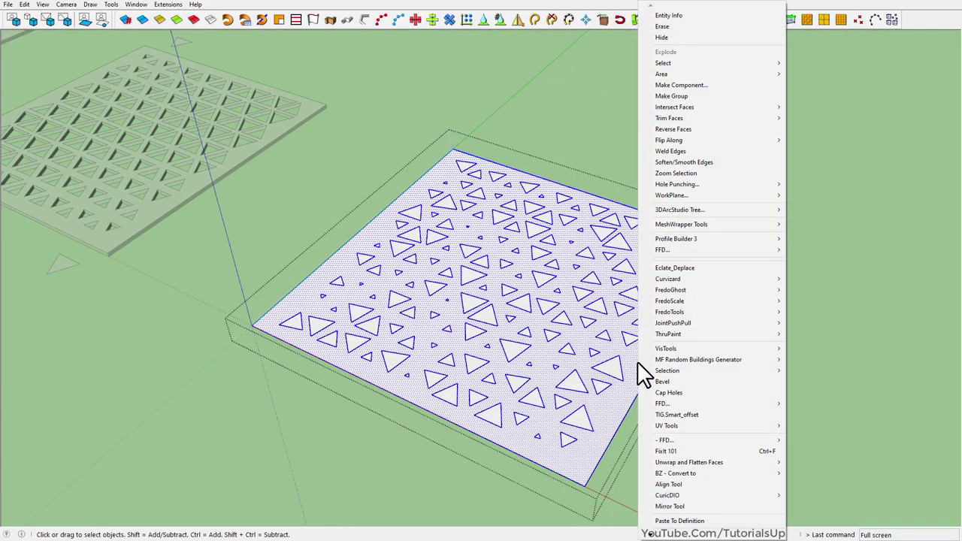
{"action": "mouse_move", "coordinate": [708, 63]}
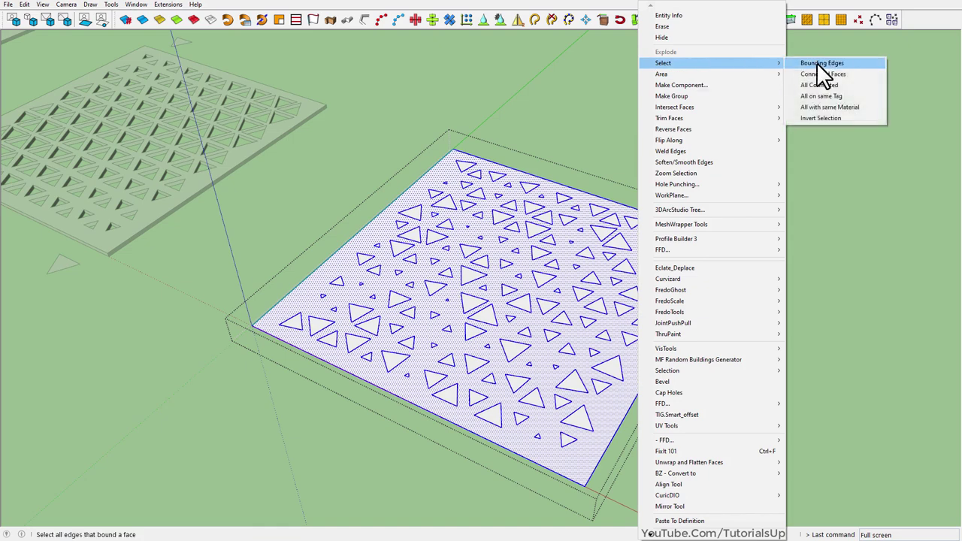
{"action": "left_click", "coordinate": [846, 118]}
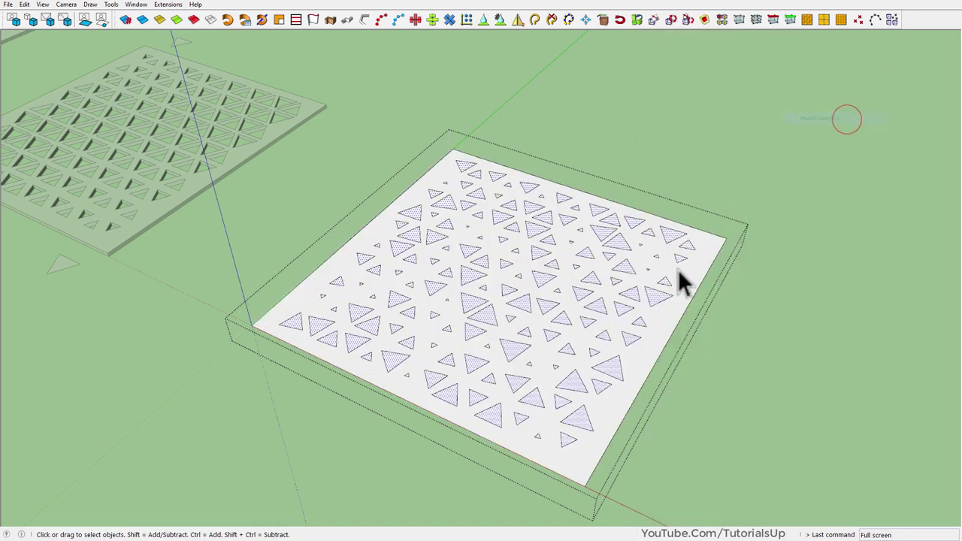
{"action": "right_click", "coordinate": [615, 365]}
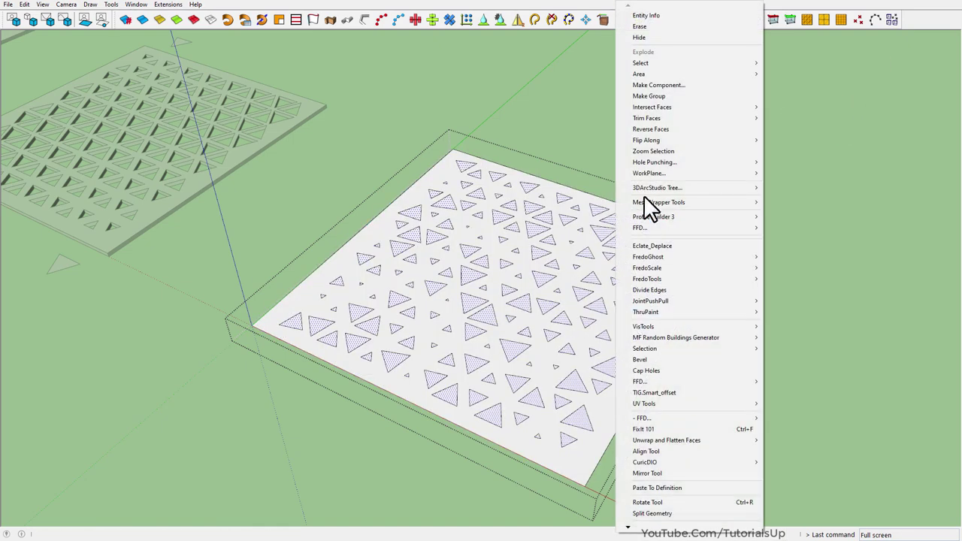
{"action": "left_click", "coordinate": [665, 27]}
{"action": "scroll", "coordinate": [706, 229], "scroll_direction": "down", "scroll_amount": 3}
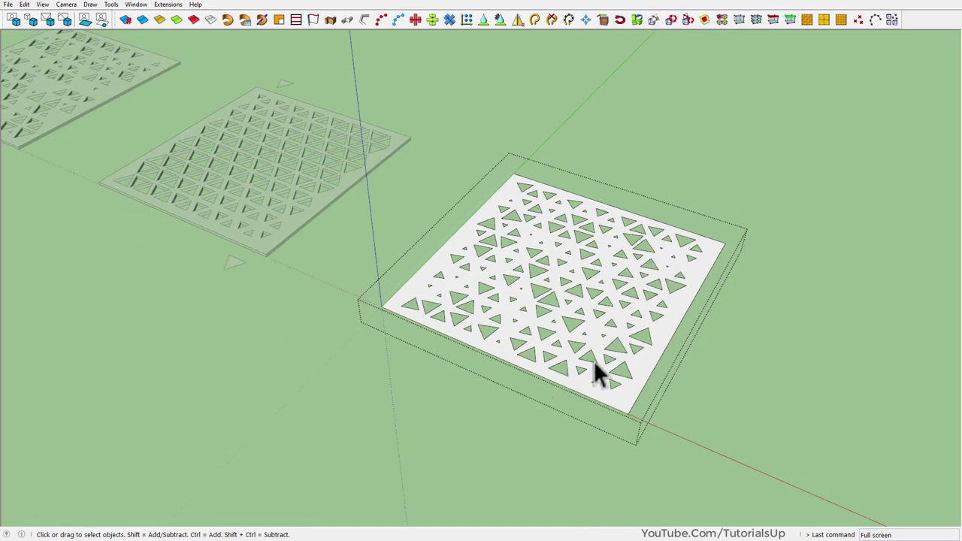
{"action": "scroll", "coordinate": [594, 368], "scroll_direction": "up", "scroll_amount": 3}
{"action": "scroll", "coordinate": [526, 354], "scroll_direction": "down", "scroll_amount": 2}
Step: Push/Pull the perforated plate to about 20.39 mm, matching the other panels
{"action": "key", "text": "p"}
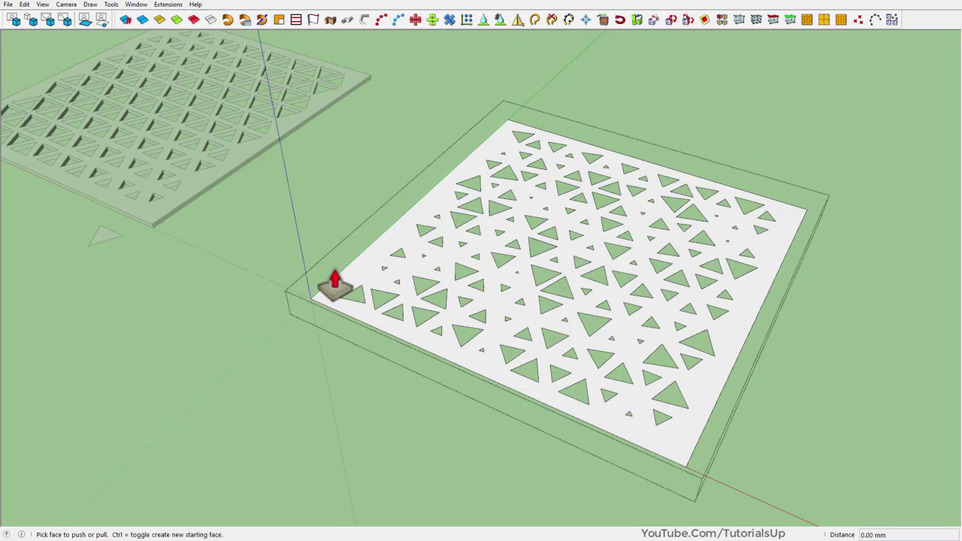
{"action": "left_click", "coordinate": [344, 307]}
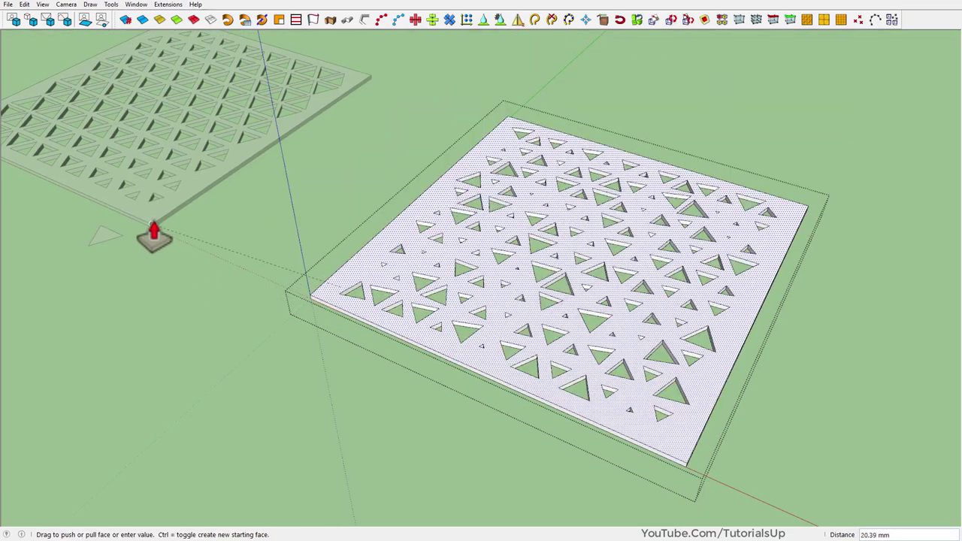
{"action": "left_click", "coordinate": [457, 354]}
{"action": "key", "text": "space"}
{"action": "mouse_move", "coordinate": [683, 361]}
{"action": "middle_mouse_down"}
{"action": "mouse_move", "coordinate": [475, 310]}
{"action": "mouse_move", "coordinate": [453, 411]}
{"action": "mouse_move", "coordinate": [459, 444]}
{"action": "middle_mouse_up"}
{"action": "scroll", "coordinate": [599, 443], "scroll_direction": "up", "scroll_amount": 1}
{"action": "scroll", "coordinate": [586, 428], "scroll_direction": "up", "scroll_amount": 3}
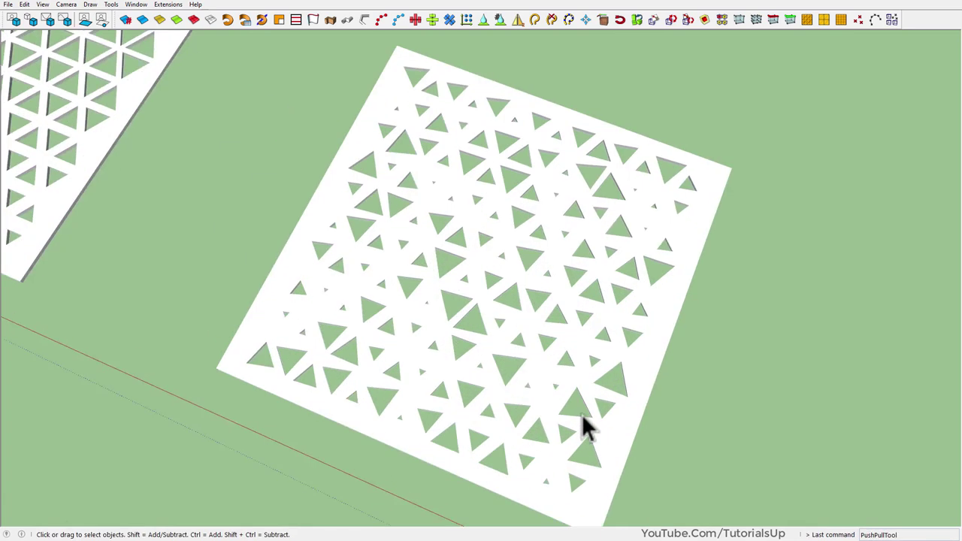
{"action": "middle_click_drag", "start_coordinate": [586, 428], "coordinate": [451, 333]}
{"action": "scroll", "coordinate": [747, 380], "scroll_direction": "down", "scroll_amount": 2}
{"action": "scroll", "coordinate": [761, 394], "scroll_direction": "down", "scroll_amount": 2}
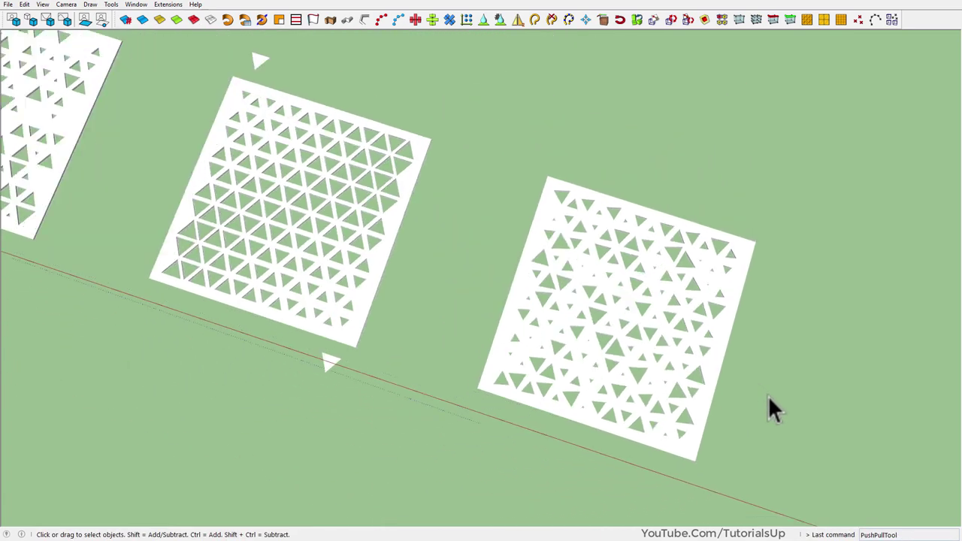
{"action": "scroll", "coordinate": [721, 391], "scroll_direction": "down", "scroll_amount": 1}
{"action": "scroll", "coordinate": [307, 292], "scroll_direction": "up", "scroll_amount": 3}
{"action": "scroll", "coordinate": [611, 393], "scroll_direction": "down", "scroll_amount": 2}
{"action": "scroll", "coordinate": [612, 393], "scroll_direction": "down", "scroll_amount": 2}
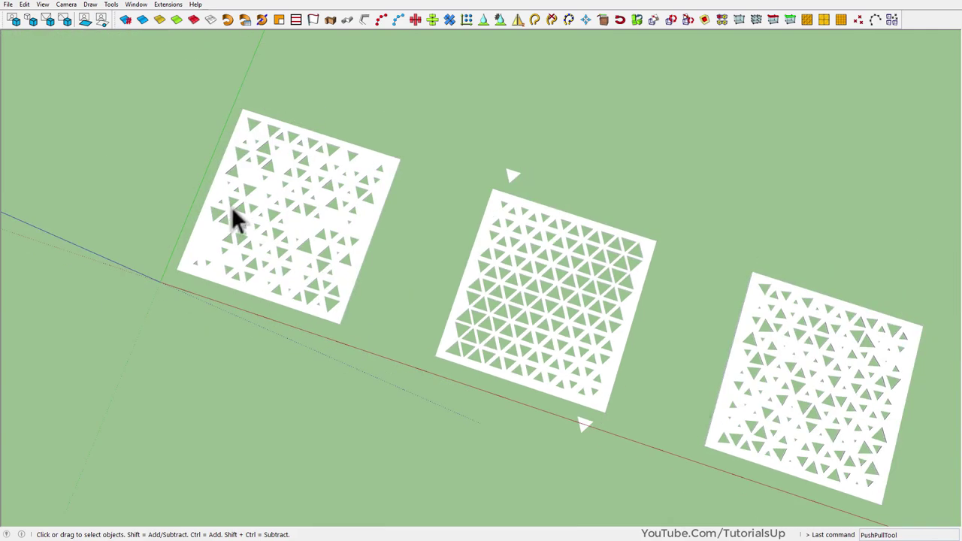
{"action": "scroll", "coordinate": [235, 218], "scroll_direction": "up", "scroll_amount": 3}
{"action": "scroll", "coordinate": [393, 326], "scroll_direction": "down", "scroll_amount": 1}
{"action": "scroll", "coordinate": [215, 247], "scroll_direction": "down", "scroll_amount": 2}
{"action": "scroll", "coordinate": [212, 236], "scroll_direction": "down", "scroll_amount": 1}
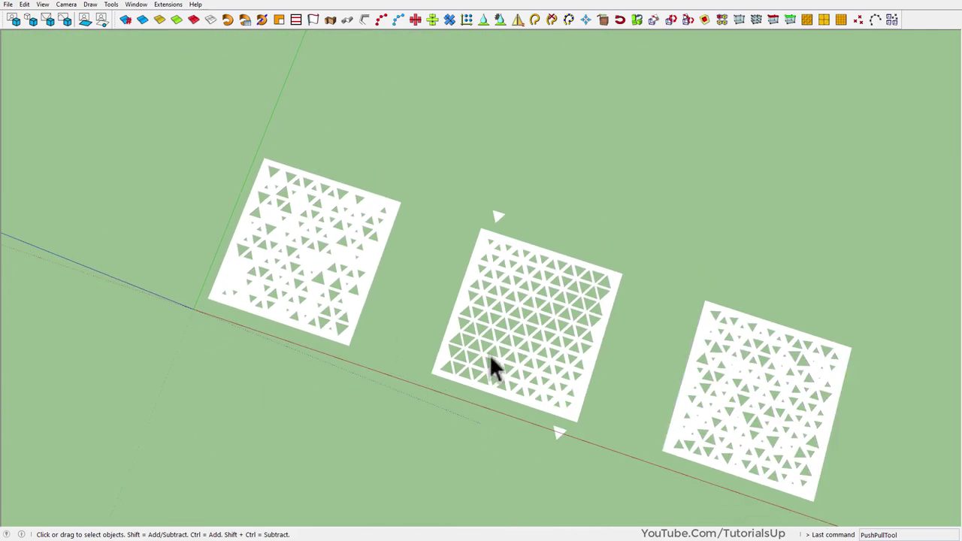
{"action": "mouse_move", "coordinate": [493, 368]}
{"action": "middle_mouse_down"}
{"action": "mouse_move", "coordinate": [399, 118]}
{"action": "mouse_move", "coordinate": [344, 296]}
{"action": "mouse_move", "coordinate": [438, 361]}
{"action": "mouse_move", "coordinate": [461, 469]}
{"action": "middle_mouse_up"}
{"action": "scroll", "coordinate": [196, 385], "scroll_direction": "up", "scroll_amount": 1}
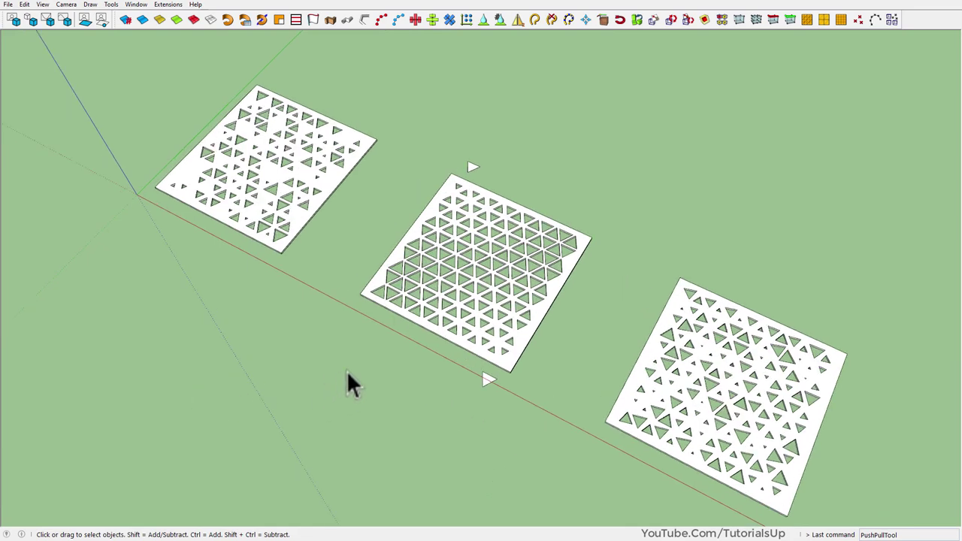
{"action": "mouse_move", "coordinate": [352, 318]}
{"action": "middle_mouse_down"}
{"action": "mouse_move", "coordinate": [401, 423]}
{"action": "mouse_move", "coordinate": [307, 386]}
{"action": "middle_mouse_up"}
{"action": "scroll", "coordinate": [154, 173], "scroll_direction": "up", "scroll_amount": 3}
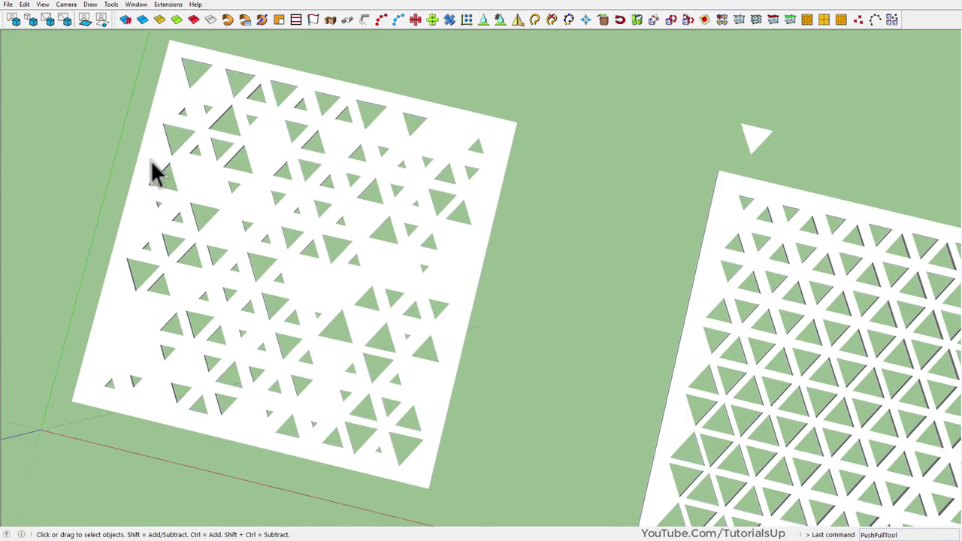
{"action": "mouse_move", "coordinate": [154, 173]}
{"action": "middle_mouse_down"}
{"action": "mouse_move", "coordinate": [360, 242]}
{"action": "mouse_move", "coordinate": [350, 65]}
{"action": "middle_mouse_up"}
{"action": "scroll", "coordinate": [168, 165], "scroll_direction": "down", "scroll_amount": 2}
{"action": "scroll", "coordinate": [101, 181], "scroll_direction": "down", "scroll_amount": 2}
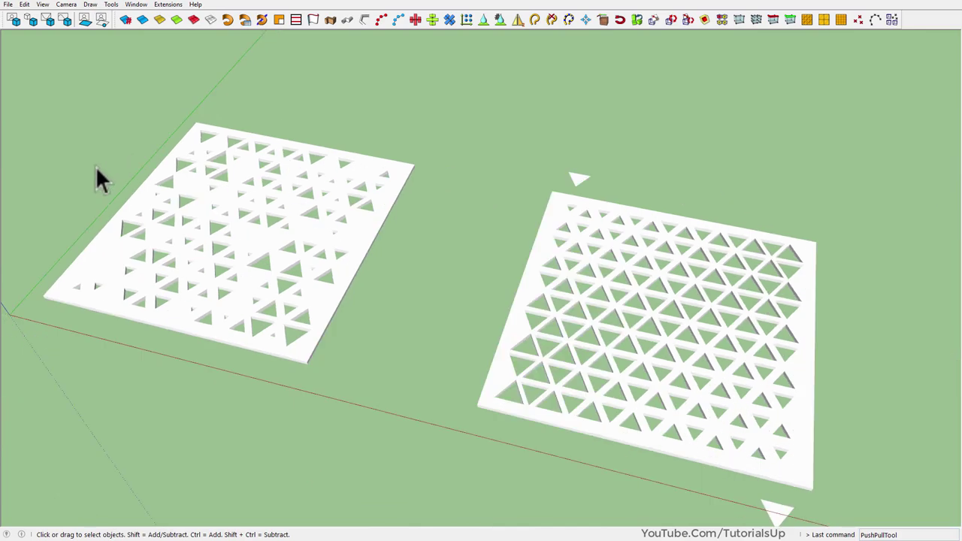
{"action": "middle_click_drag", "start_coordinate": [96, 168], "coordinate": [339, 204]}
{"action": "scroll", "coordinate": [232, 215], "scroll_direction": "down", "scroll_amount": 3}
{"action": "scroll", "coordinate": [468, 294], "scroll_direction": "up", "scroll_amount": 4}
{"action": "middle_click_drag", "start_coordinate": [468, 293], "coordinate": [474, 306]}
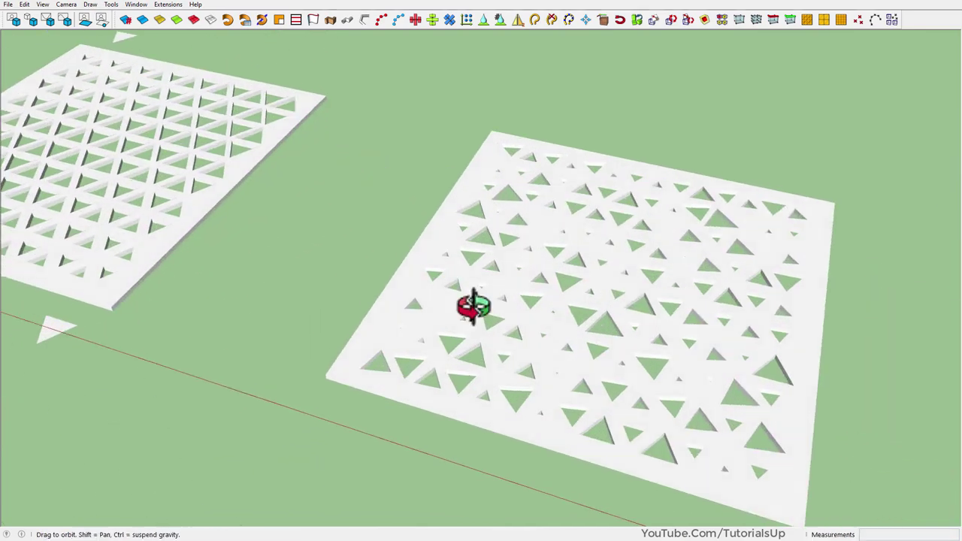
{"action": "scroll", "coordinate": [741, 338], "scroll_direction": "down", "scroll_amount": 3}
{"action": "scroll", "coordinate": [741, 337], "scroll_direction": "down", "scroll_amount": 2}
{"action": "mouse_move", "coordinate": [741, 337]}
{"action": "middle_mouse_down"}
{"action": "mouse_move", "coordinate": [646, 275]}
{"action": "mouse_move", "coordinate": [335, 347]}
{"action": "middle_mouse_up"}
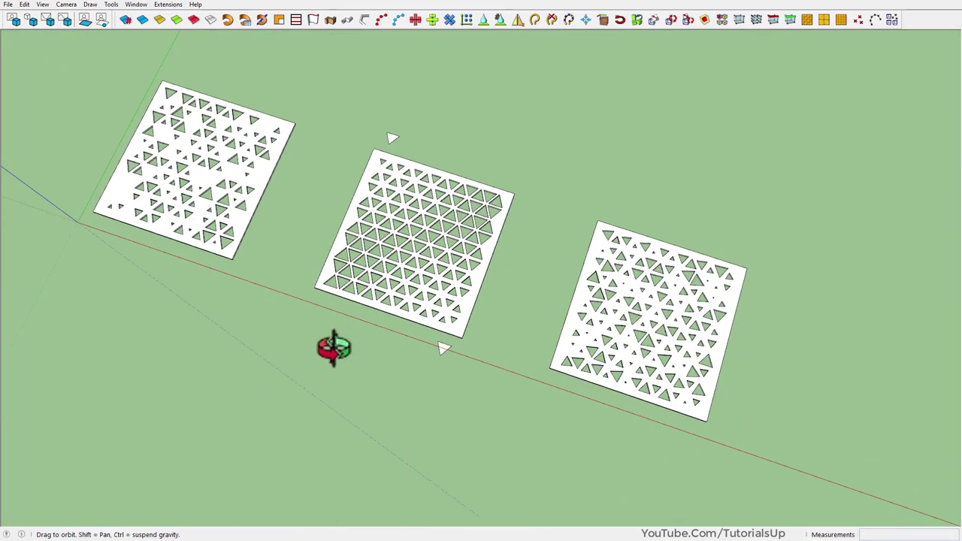
{"action": "scroll", "coordinate": [146, 203], "scroll_direction": "up", "scroll_amount": 2}
{"action": "scroll", "coordinate": [399, 322], "scroll_direction": "down", "scroll_amount": 2}
{"action": "scroll", "coordinate": [430, 197], "scroll_direction": "up", "scroll_amount": 1}
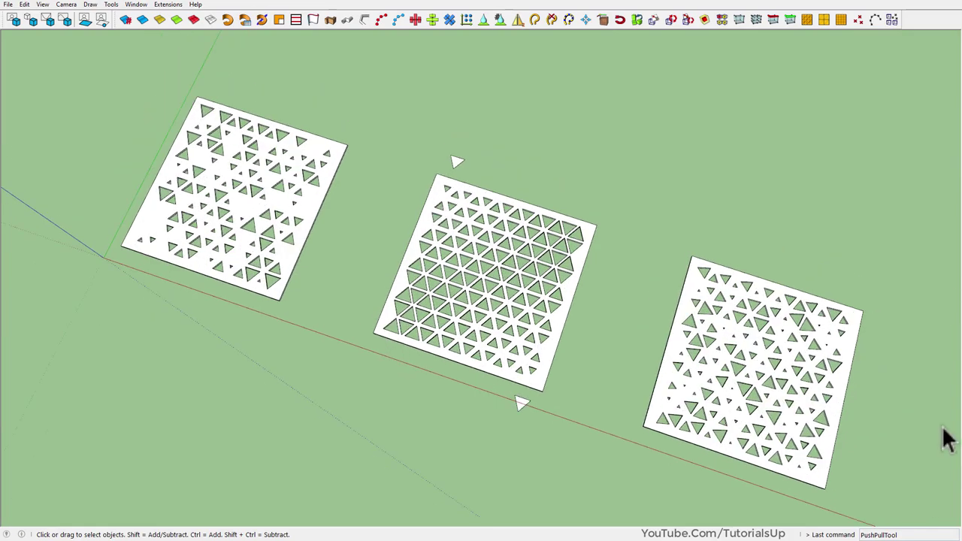